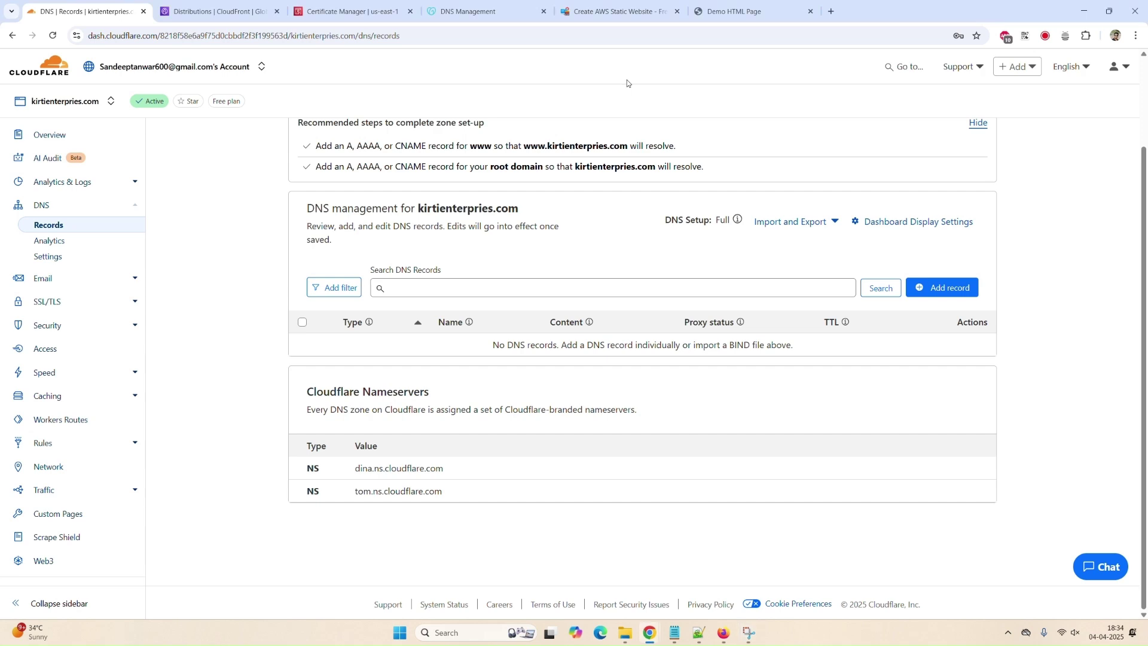
- Switch to the free AWS static website creator and review its description, AWS Access Key field and AWS Secret Key field
left_click(655, 16)
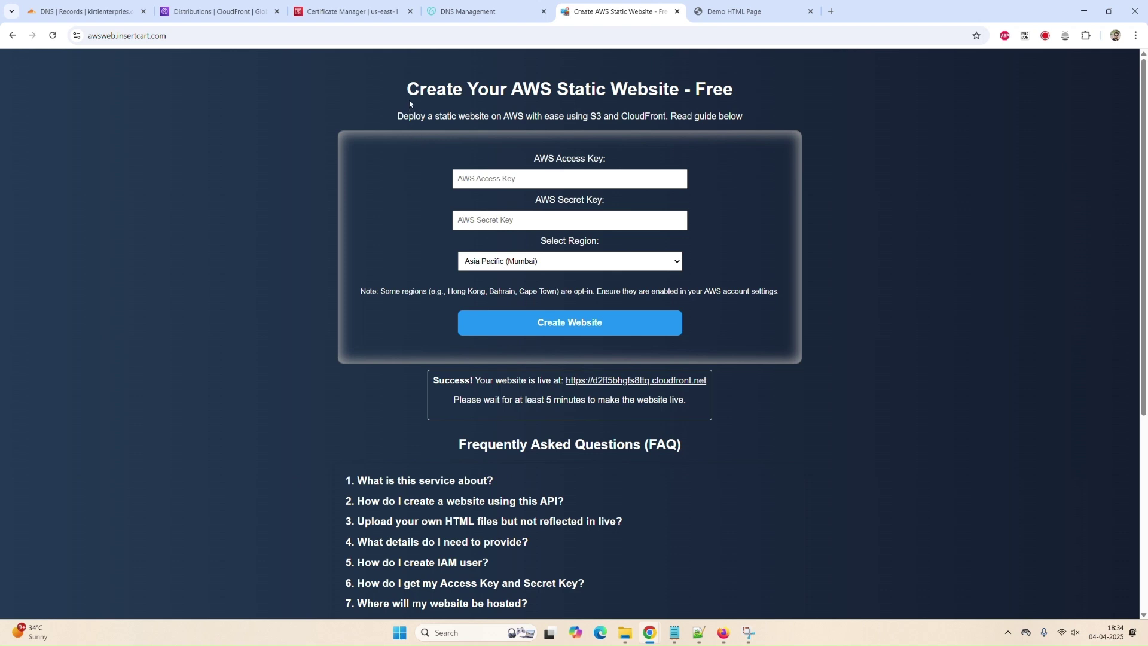
left_click_drag(411, 89, 694, 129)
left_click(597, 125)
left_click_drag(622, 116, 676, 120)
left_click(607, 187)
left_click(596, 224)
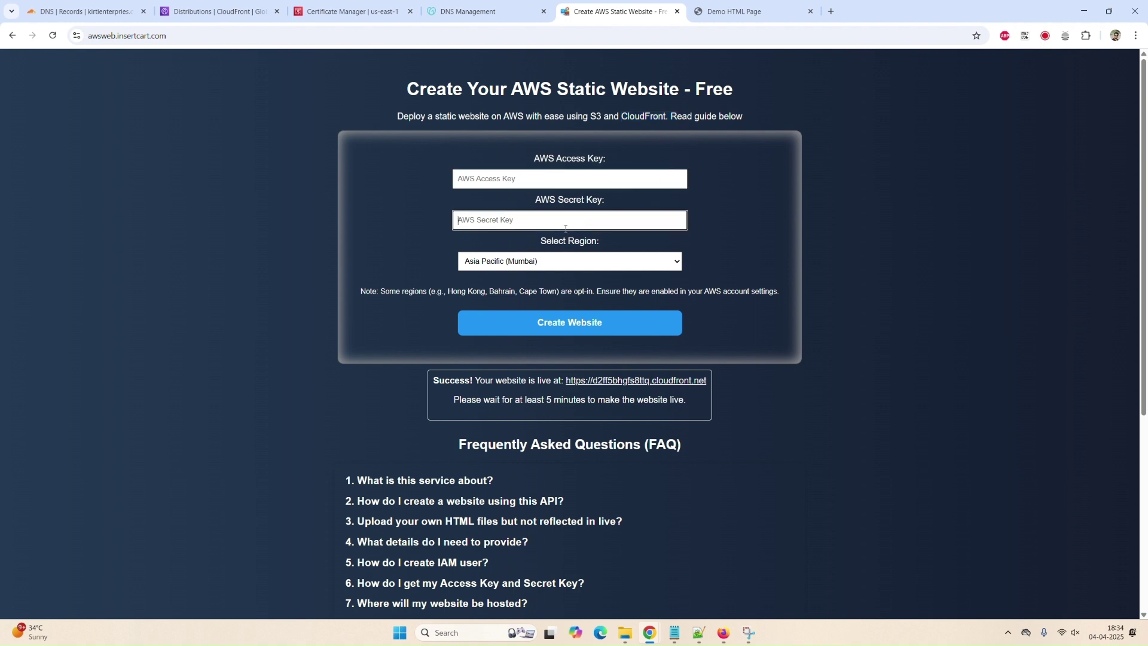
- Select Asia Pacific (Hyderabad) as the region for the static website
left_click(479, 263)
scroll(514, 399, "down", 4)
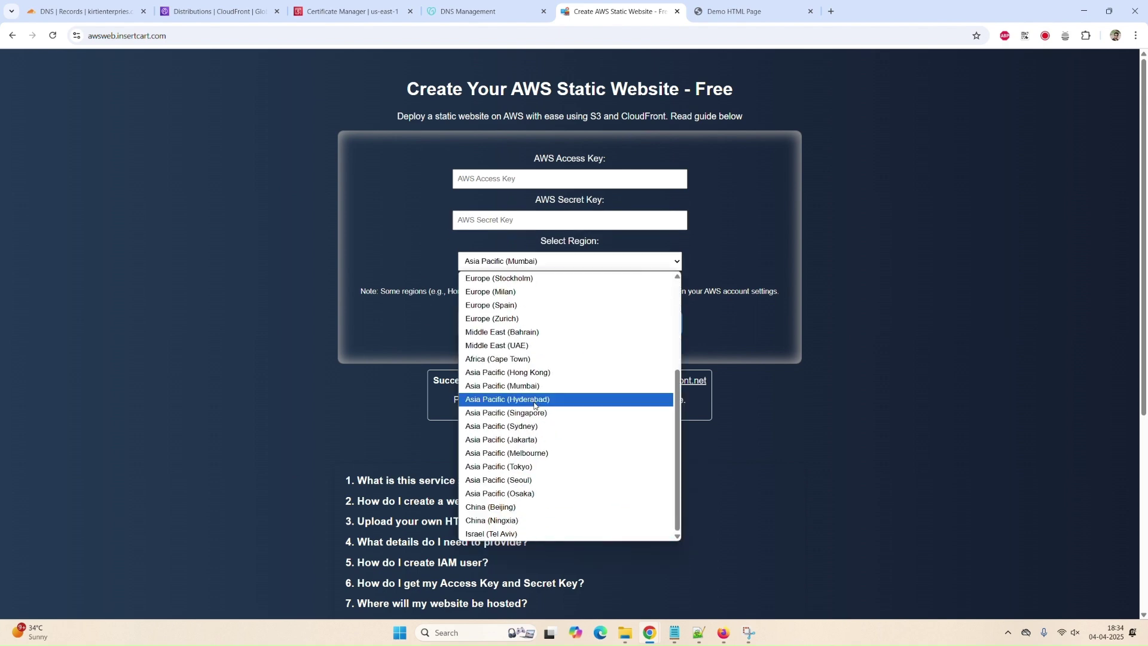
left_click(514, 396)
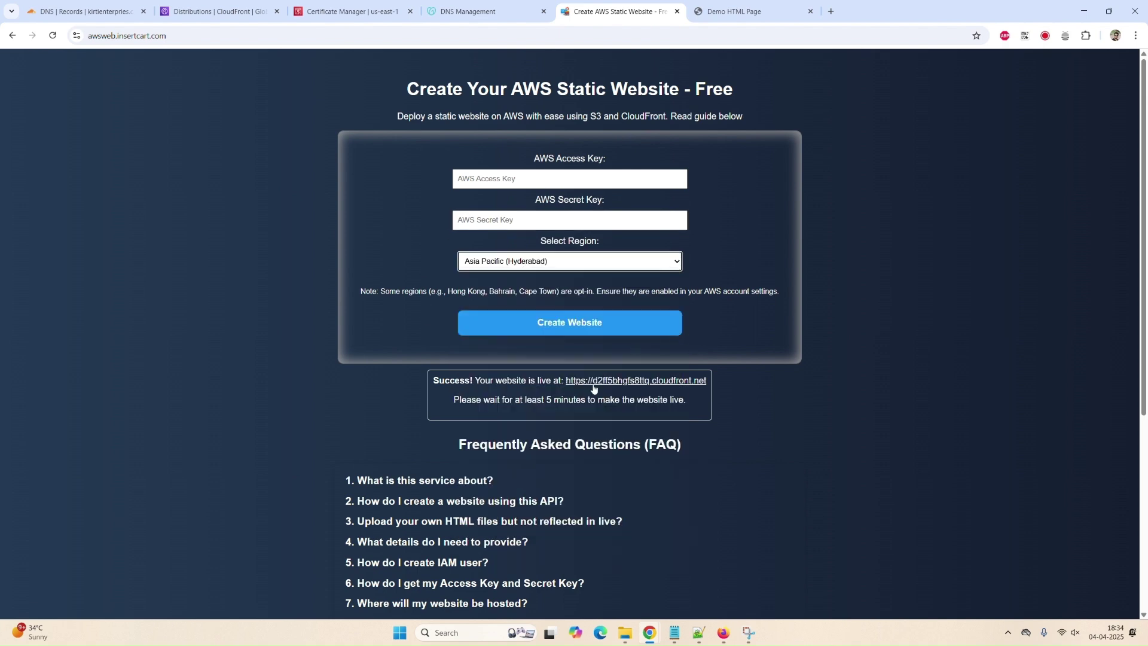
- View the live demo HTML page through the generated CloudFront website link
left_click(612, 377)
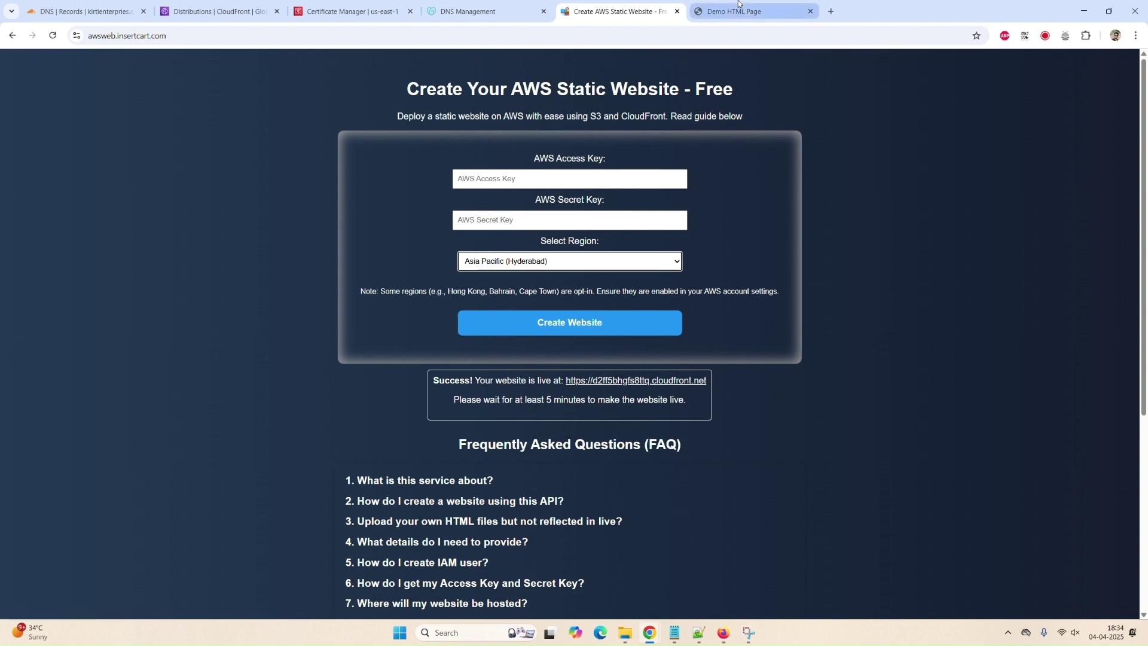
left_click_drag(19, 178, 669, 529)
left_click(752, 547)
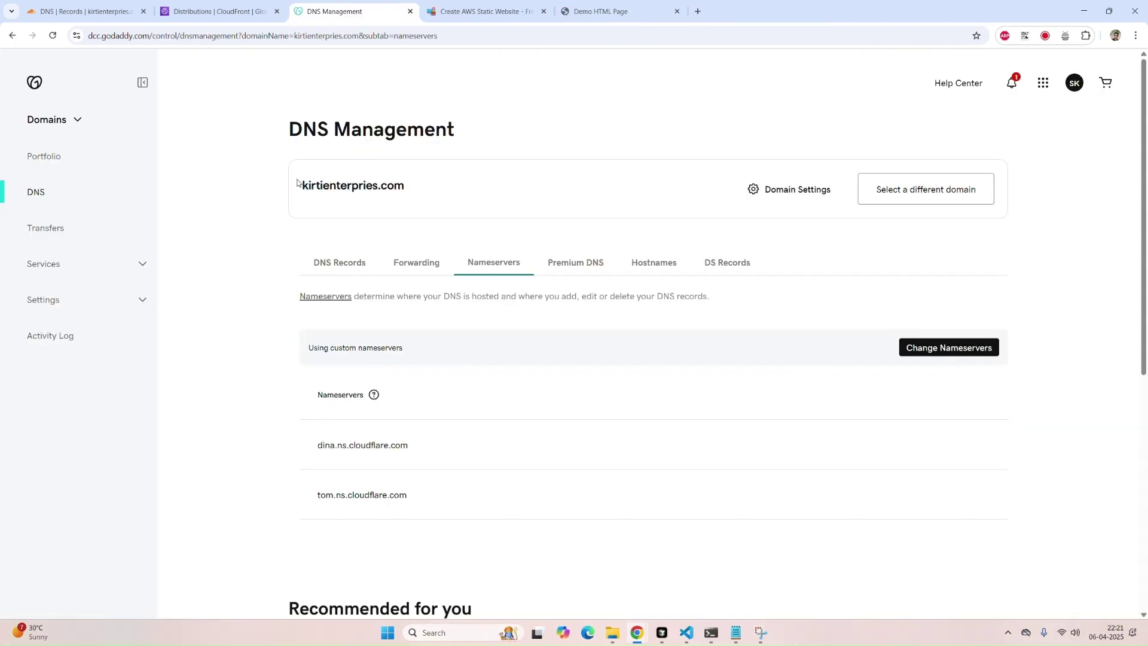
- Examine the domain name and its two custom Cloudflare nameservers in GoDaddy's DNS management
left_click_drag(301, 185, 477, 187)
left_click(477, 187)
left_click_drag(311, 446, 429, 450)
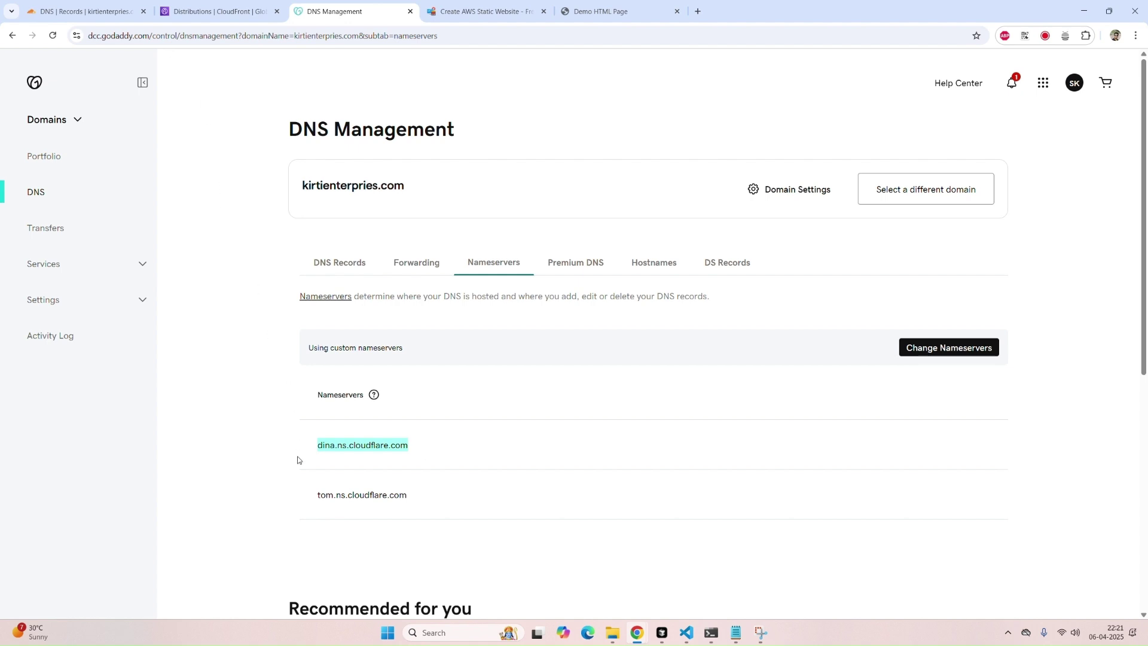
left_click_drag(294, 490, 297, 439)
left_click(460, 507)
left_click(297, 439)
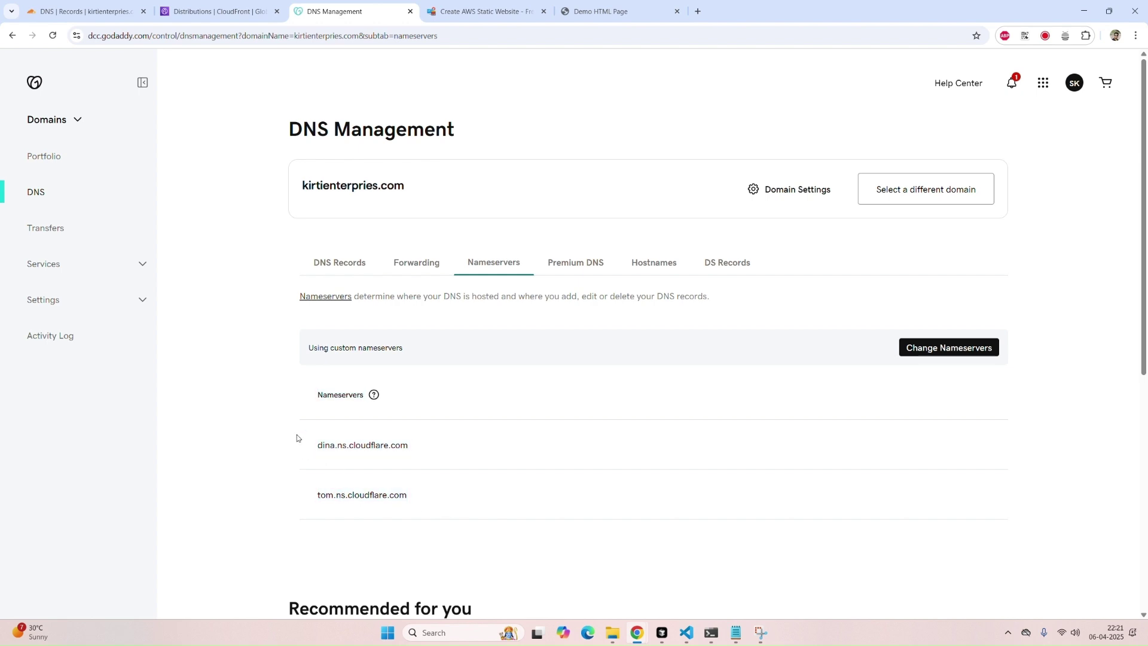
left_click_drag(303, 441, 445, 505)
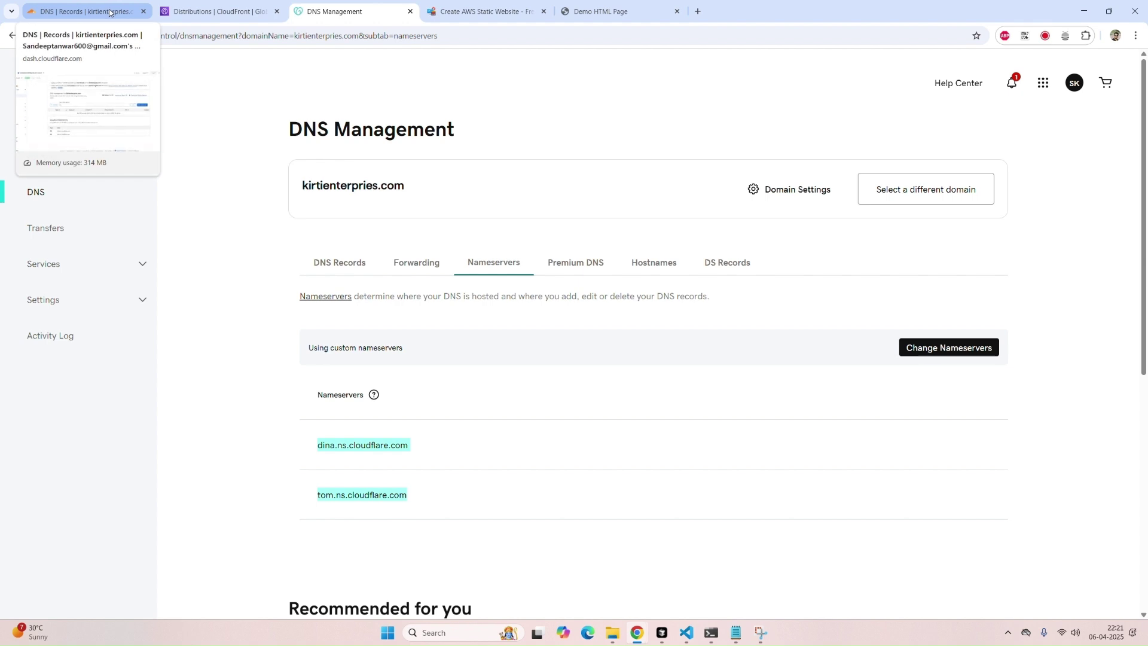
- Switch to the CloudFront distributions list and highlight the static website distribution's domain name
left_click(191, 16)
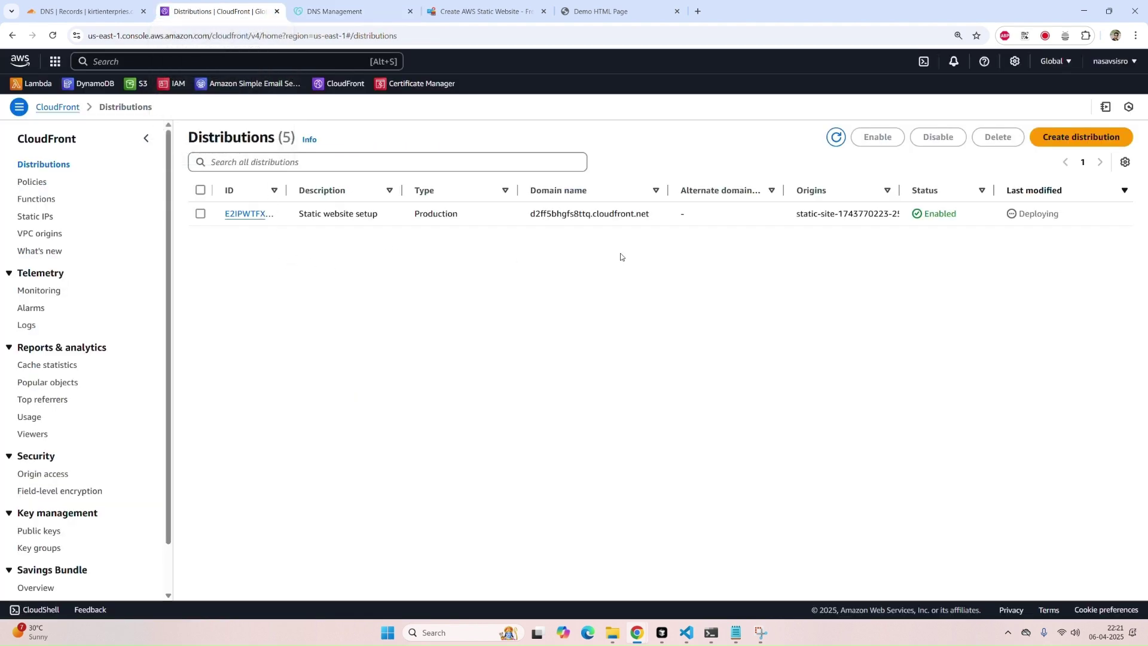
left_click_drag(655, 217, 529, 216)
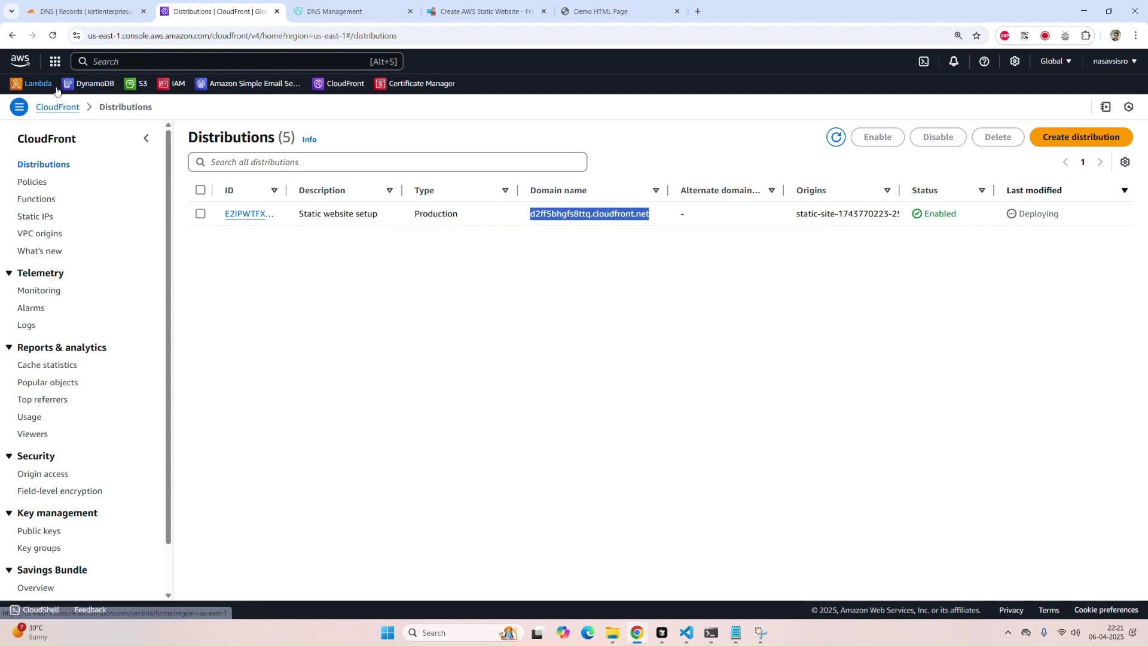
- Search AWS services for "cer", open Certificate Manager in a separate browser tab and go to its welcome page
left_click(132, 62)
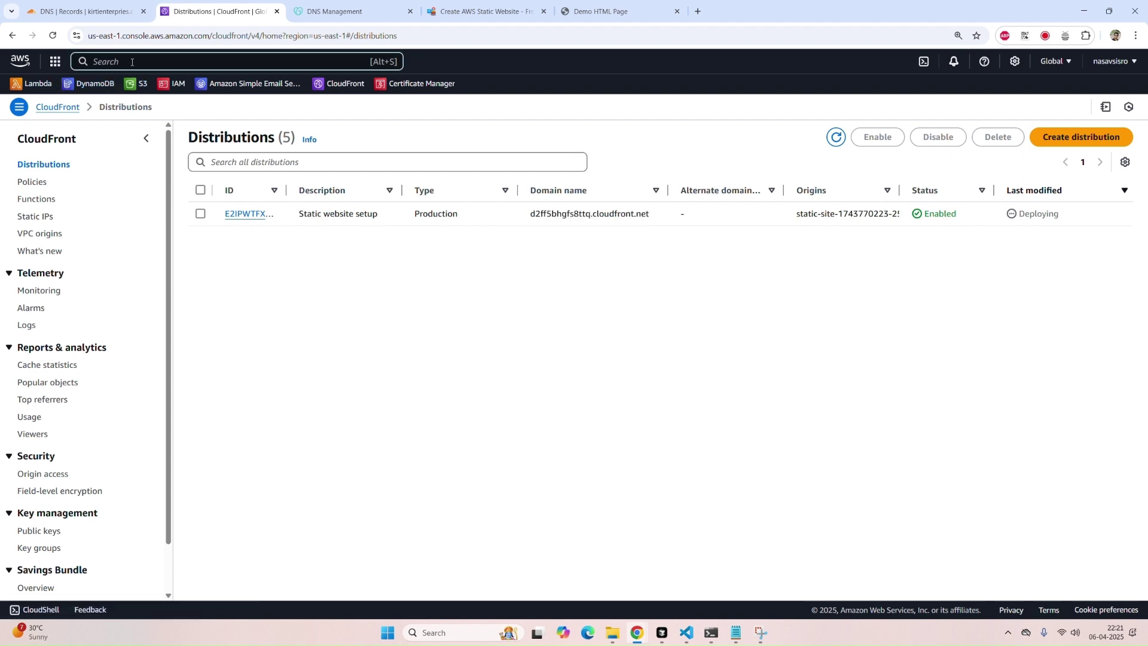
type("cer")
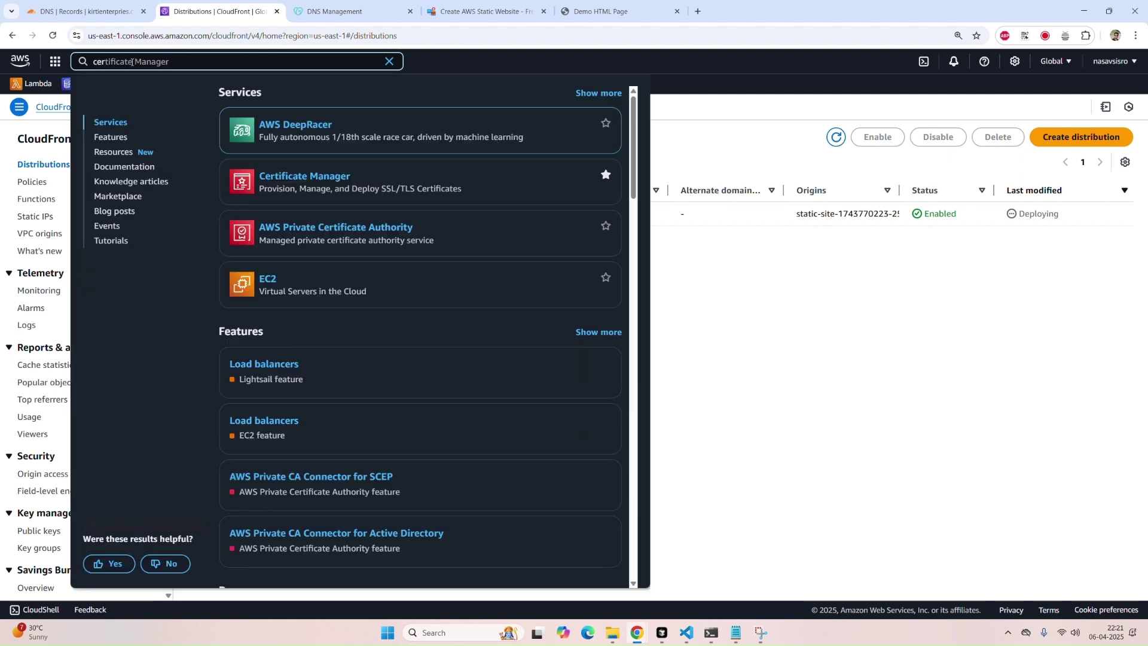
right_click(320, 178)
key("Escape")
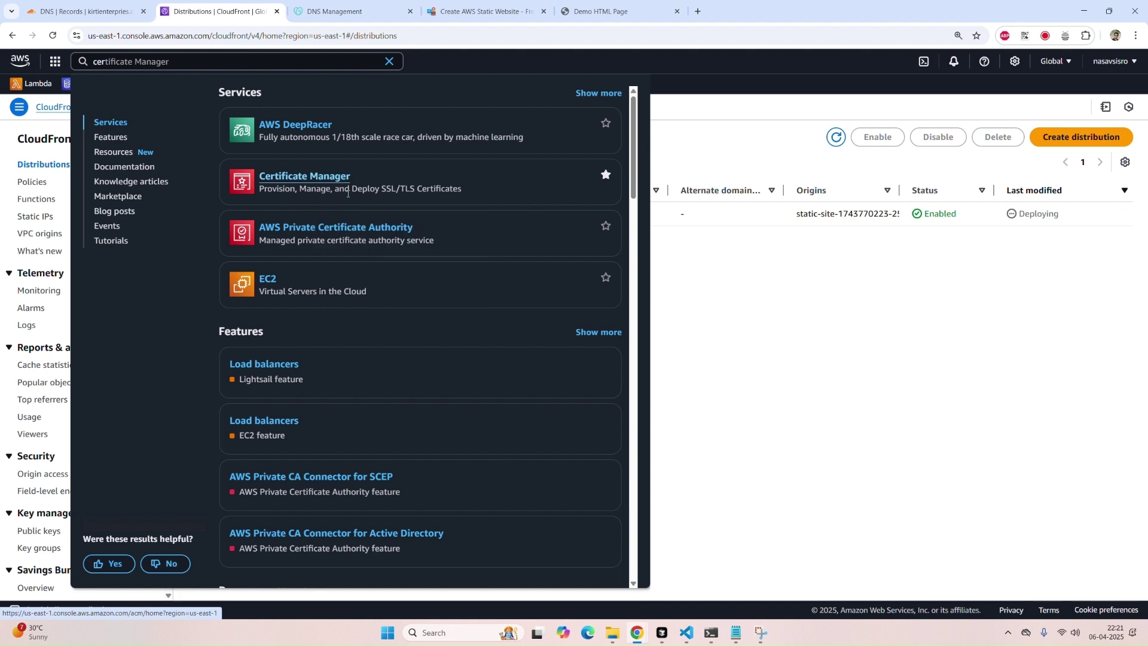
left_click(348, 192, "ctrl")
left_click(349, 11)
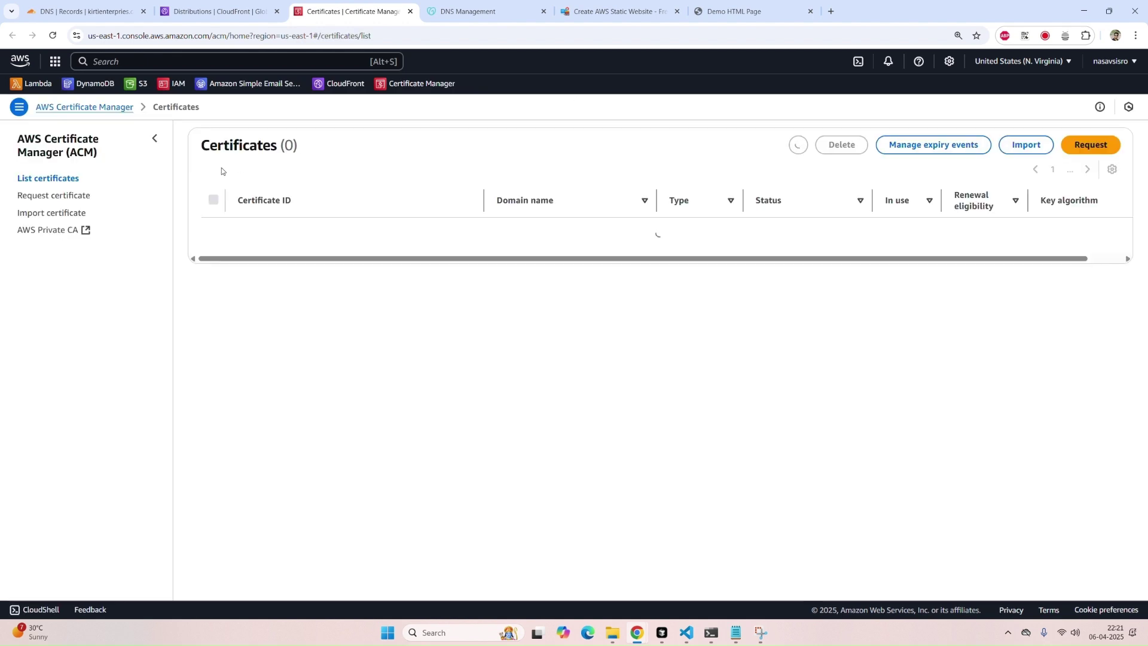
left_click(81, 107)
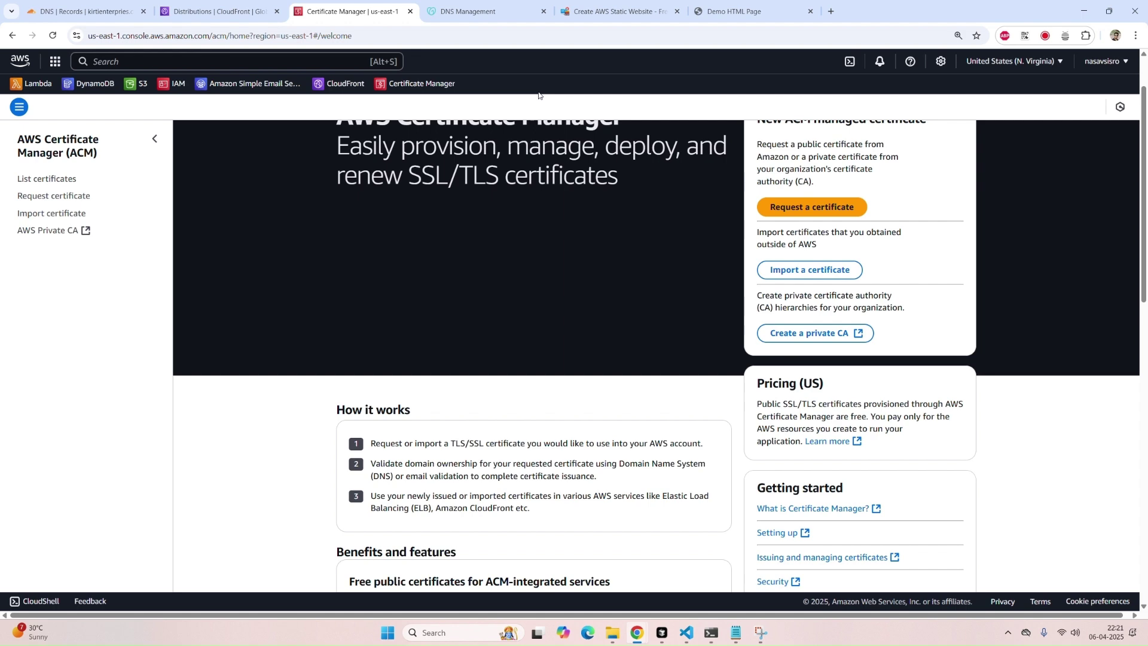
left_click(465, 12)
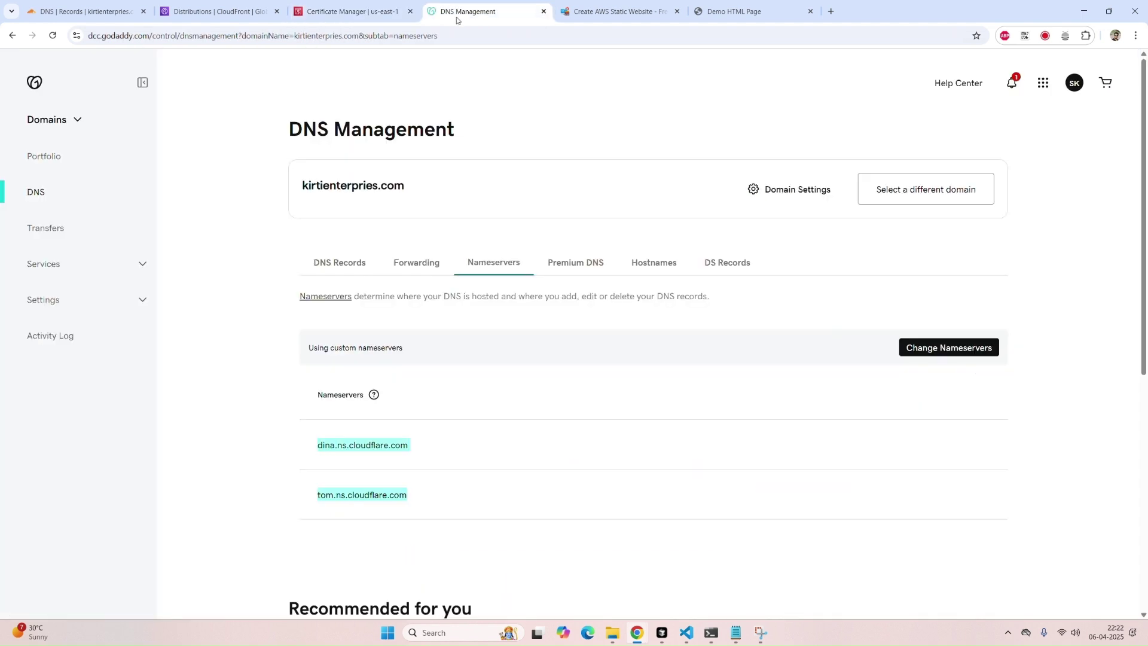
left_click(357, 10)
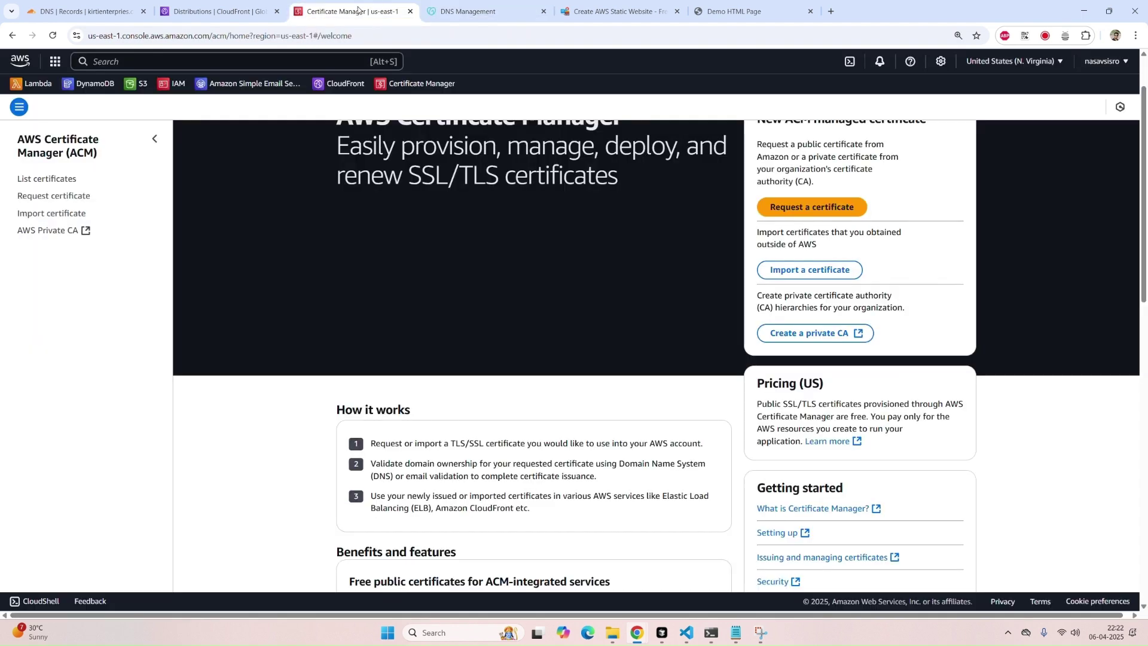
- Delete the existing kirtienterpries.com certificate from the certificates list, confirming with the word "delete"
left_click(30, 181)
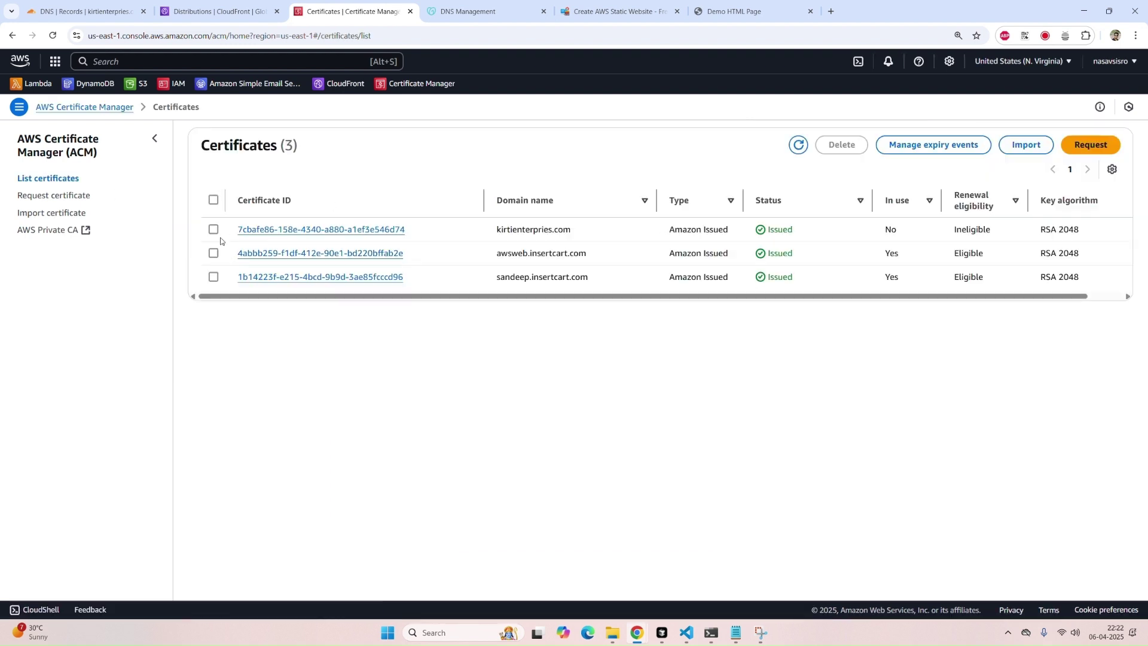
left_click(214, 229)
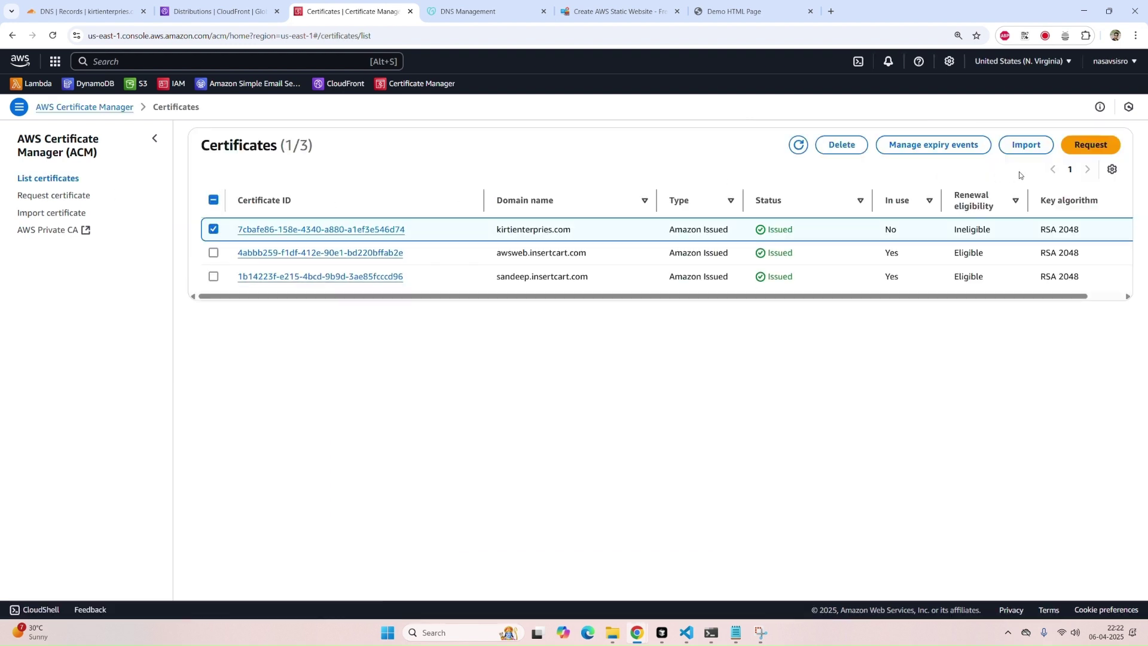
left_click(857, 145)
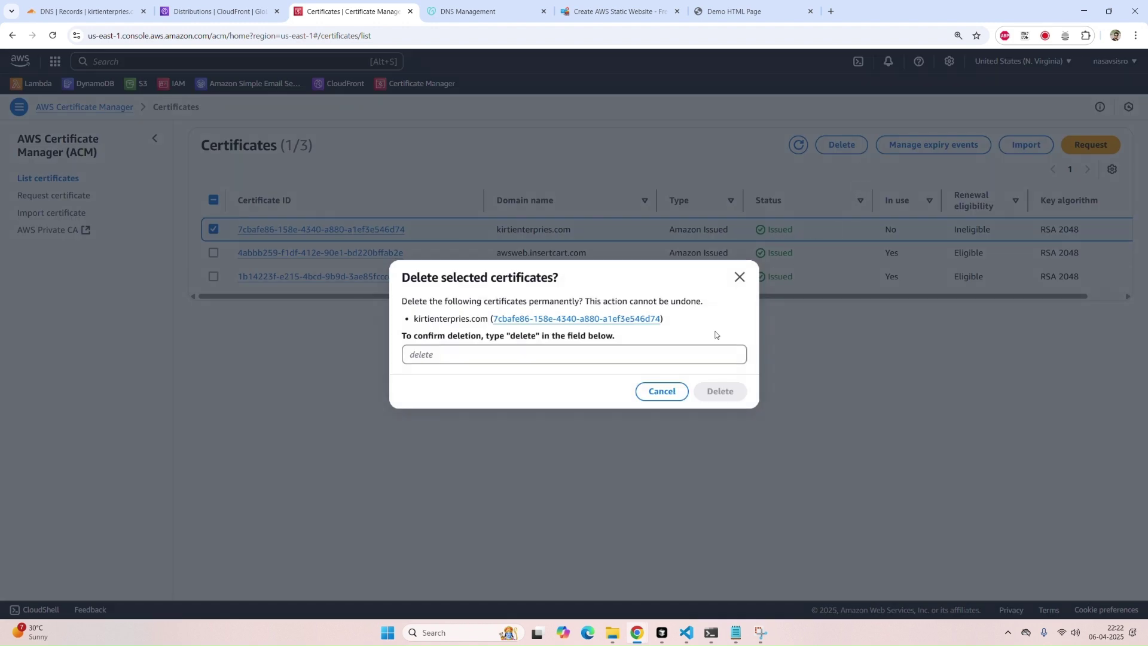
left_click(508, 346)
double_click(521, 335)
left_click_drag(520, 335, 479, 354)
left_click(722, 391)
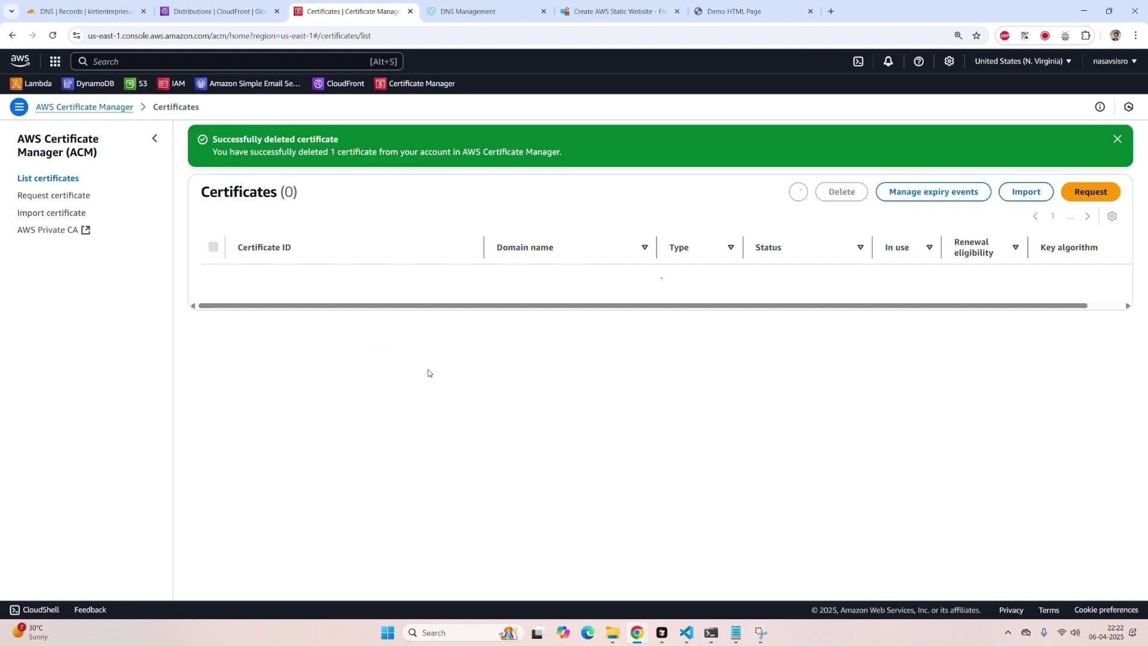
- Start a request for a public certificate in AWS Certificate Manager and proceed to its domain settings
left_click(84, 107)
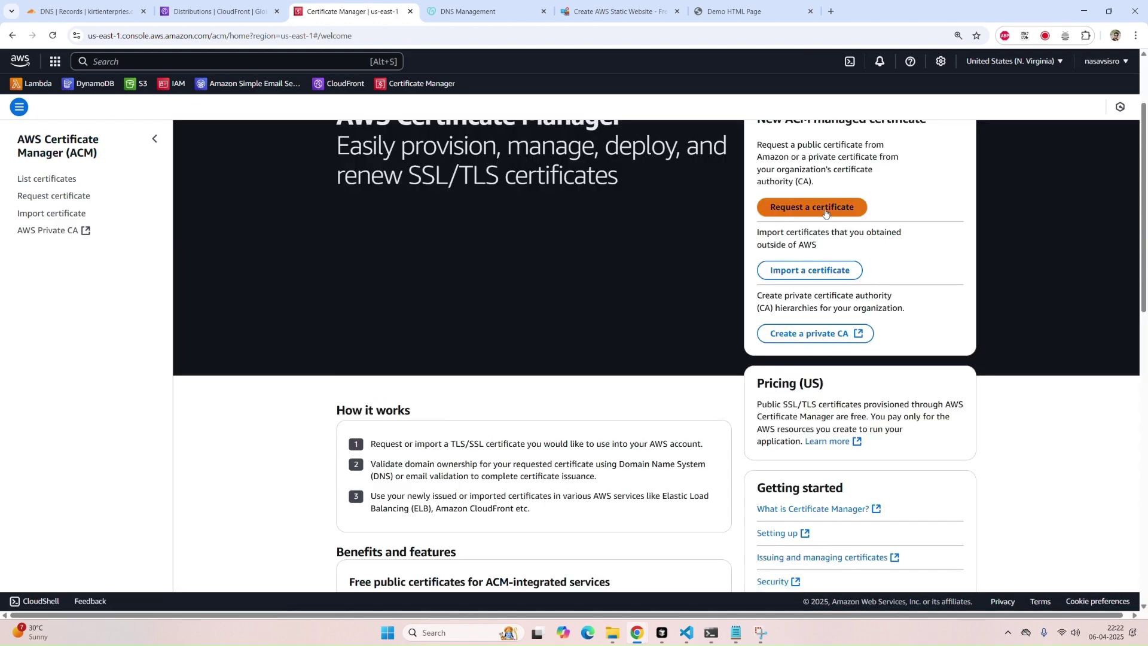
left_click(825, 207)
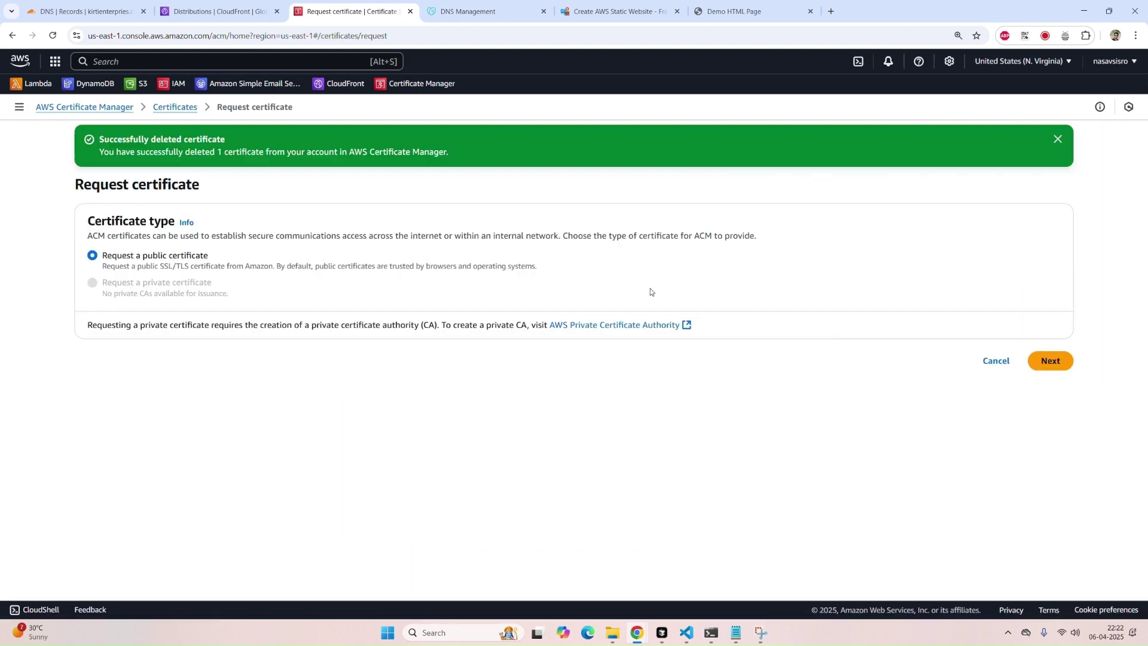
left_click(1050, 359)
scroll(1046, 367, "down", 2)
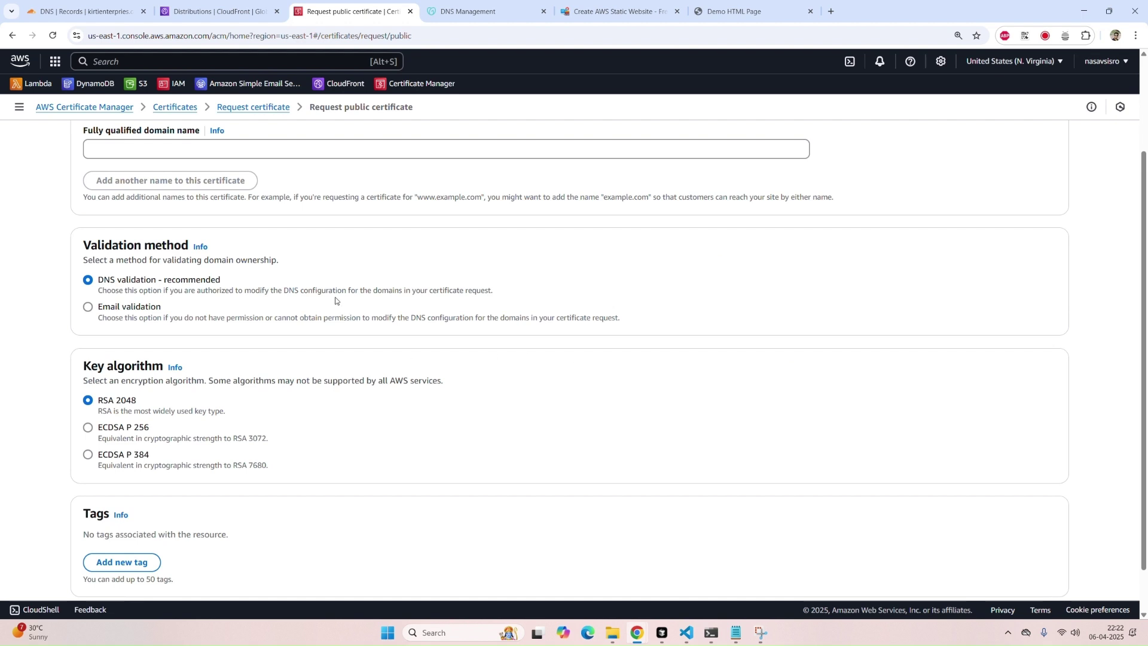
- Copy the domain name from GoDaddy and enter kirtienterpries.com as the certificate's fully qualified domain name
left_click(169, 148)
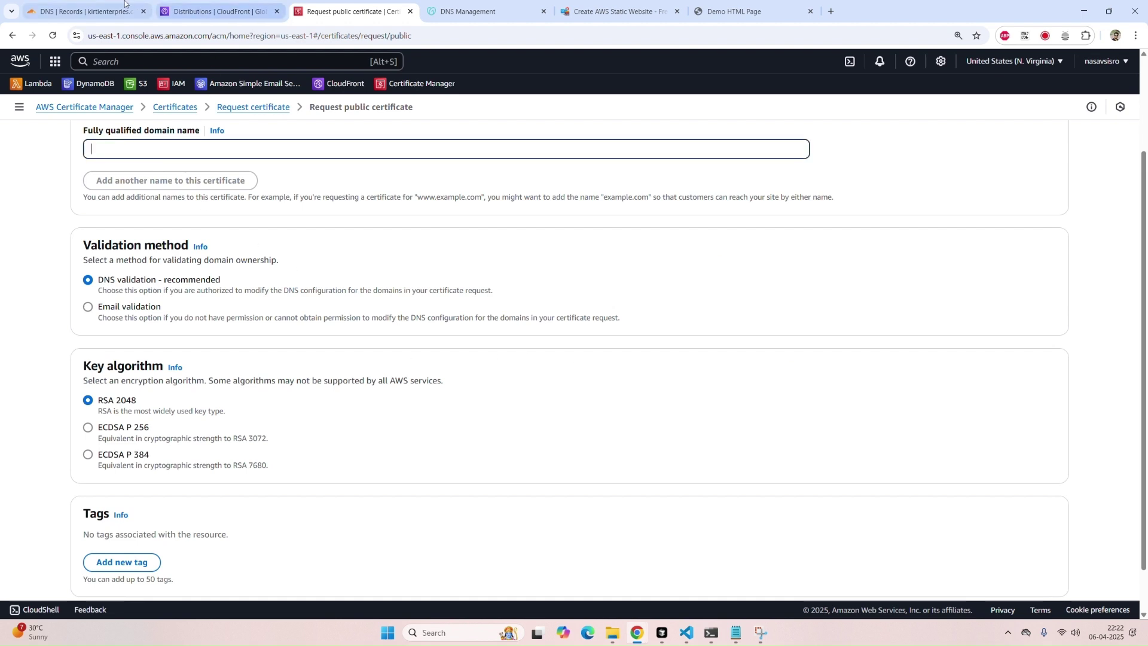
left_click(455, 8)
left_click_drag(303, 190, 524, 183)
key("ctrl+c")
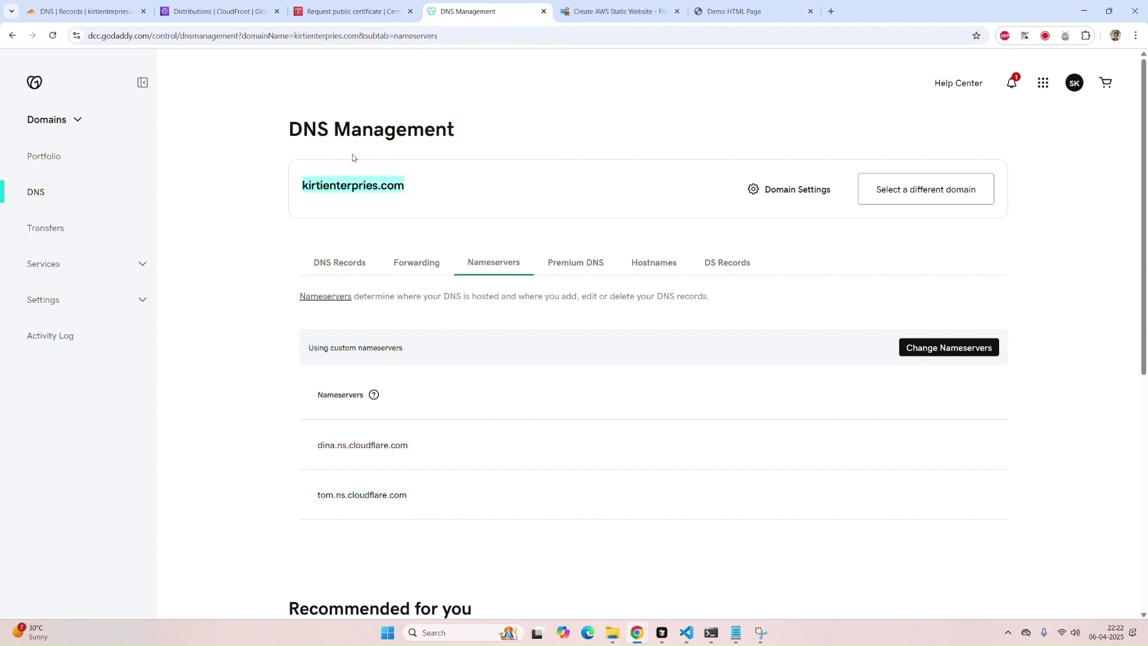
left_click(293, 10)
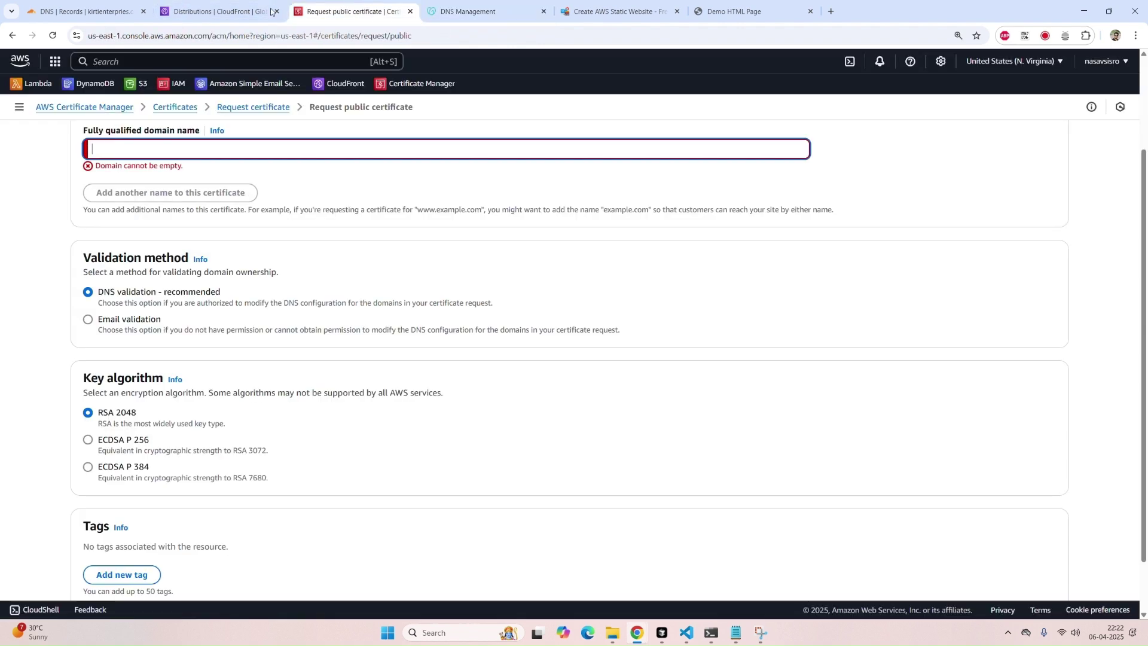
key("ctrl+v")
left_click(202, 182)
key("ctrl+v")
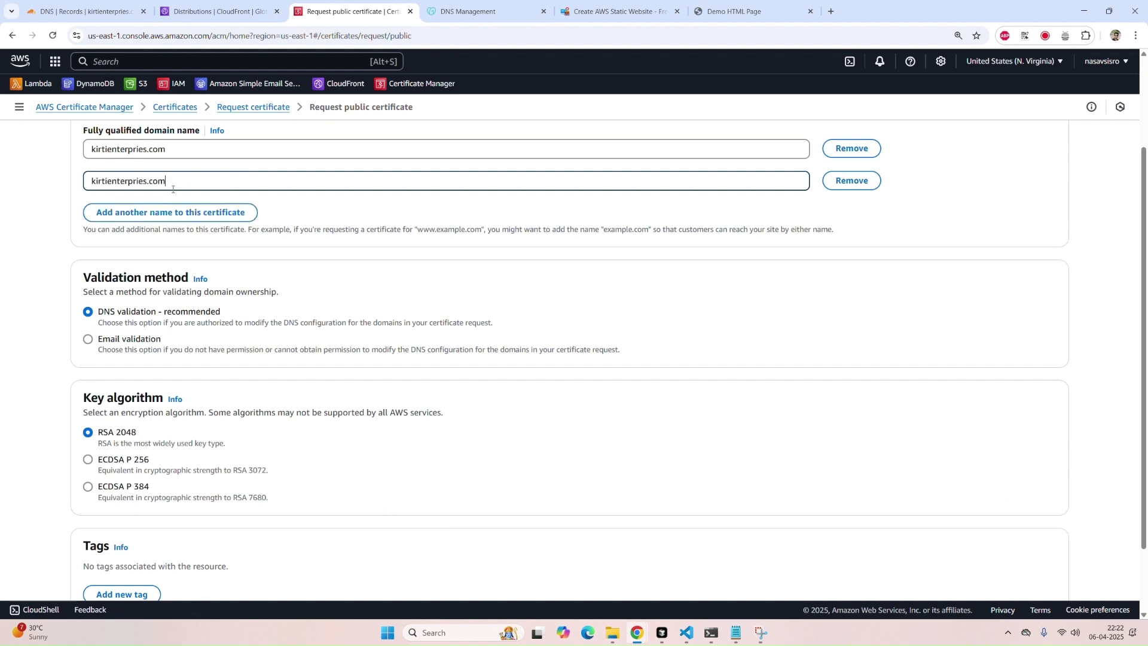
key("Home")
type("ww.")
type("w")
- Check the root domain entry and the www prefix of the second entry in the certificate's domain names
left_click(196, 155)
left_click_drag(182, 155, 42, 153)
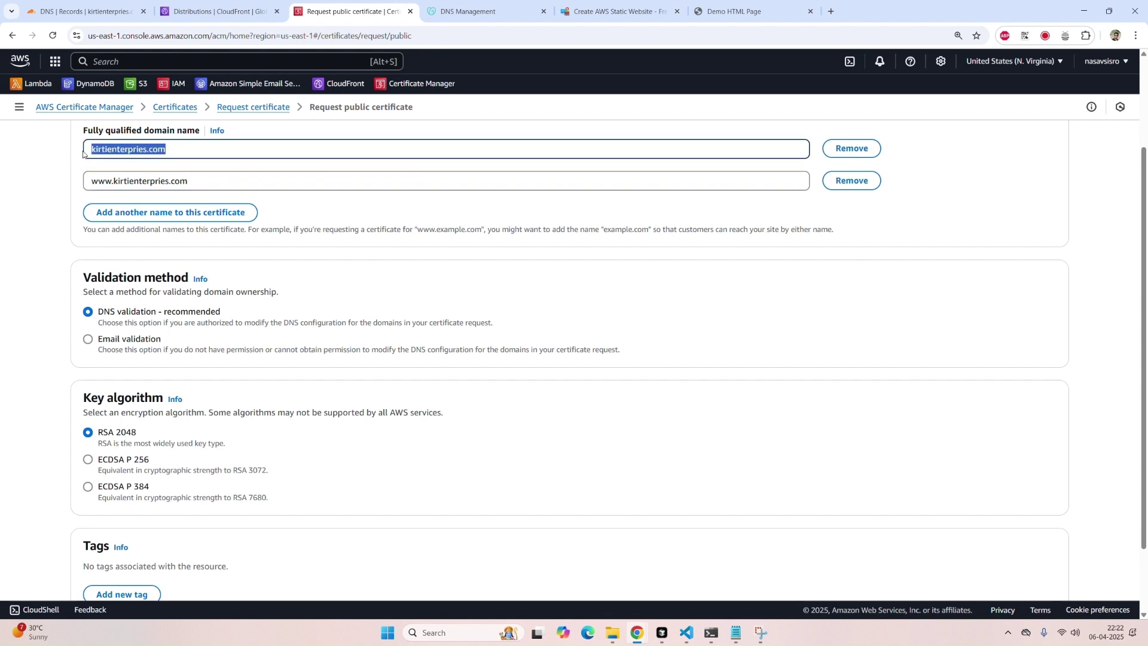
left_click(86, 185)
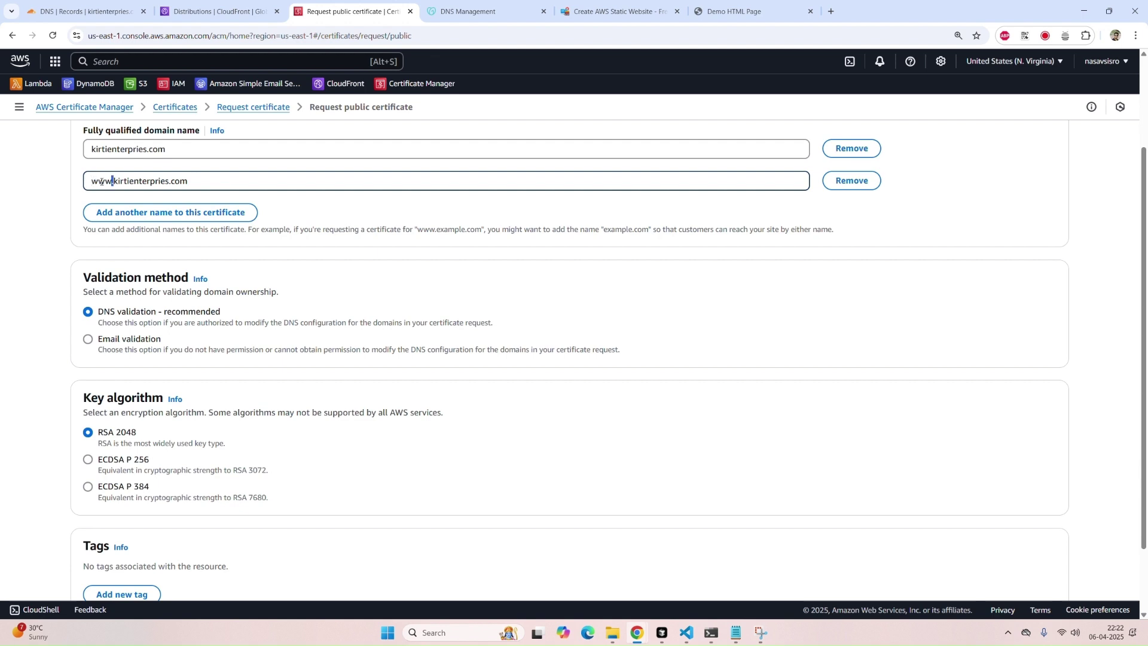
left_click_drag(110, 181, 76, 185)
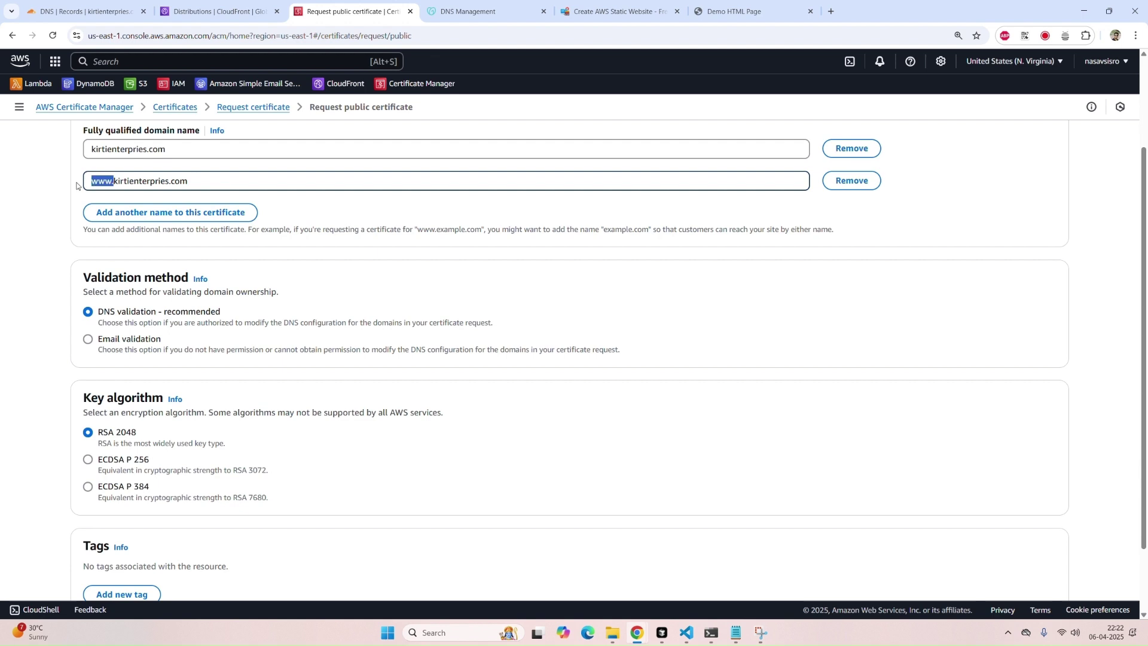
double_click(107, 188)
left_click(228, 179)
- Review the certificate settings and submit the request with DNS validation and the RSA 2048 key algorithm
scroll(377, 325, "down", 2)
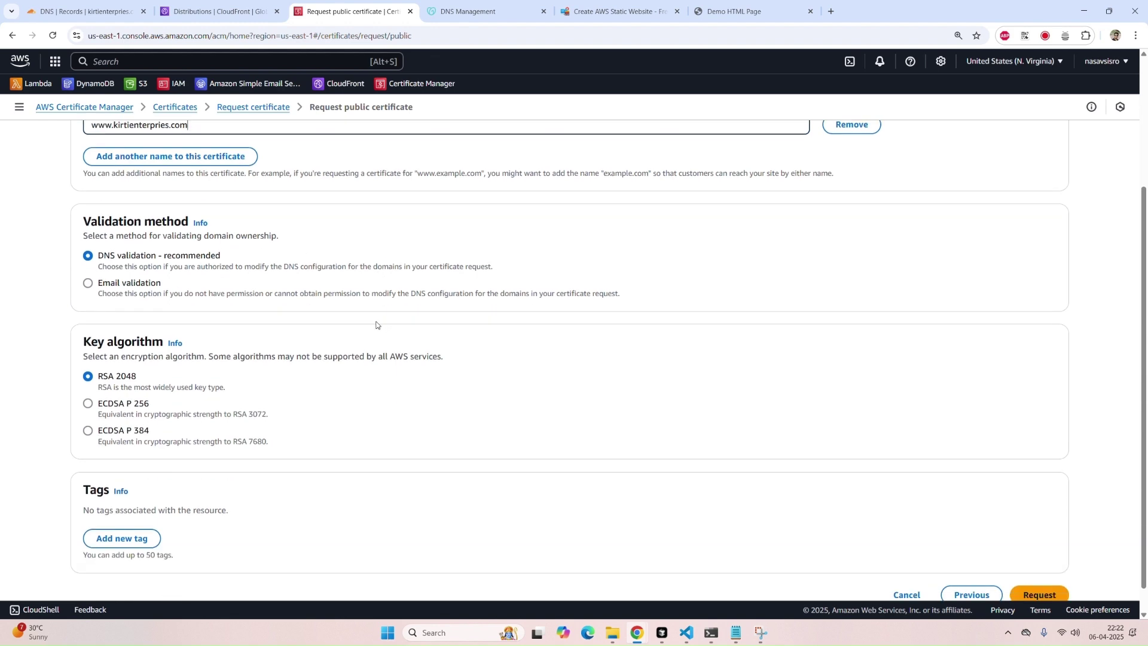
scroll(247, 222, "up", 5)
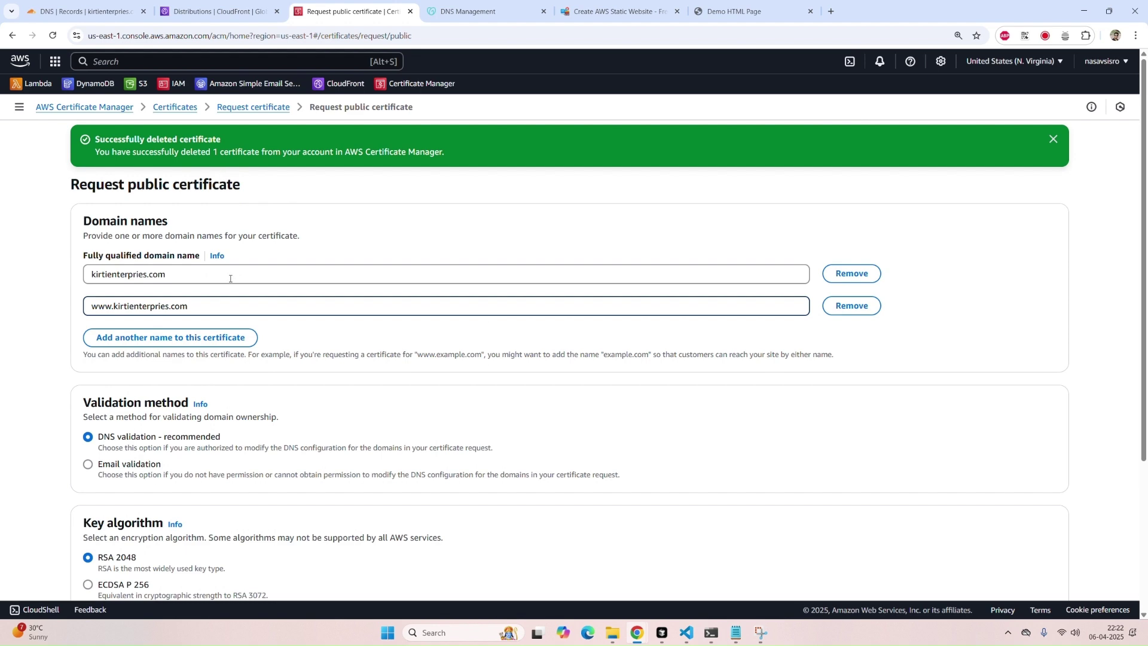
scroll(713, 427, "down", 4)
left_click(1052, 568)
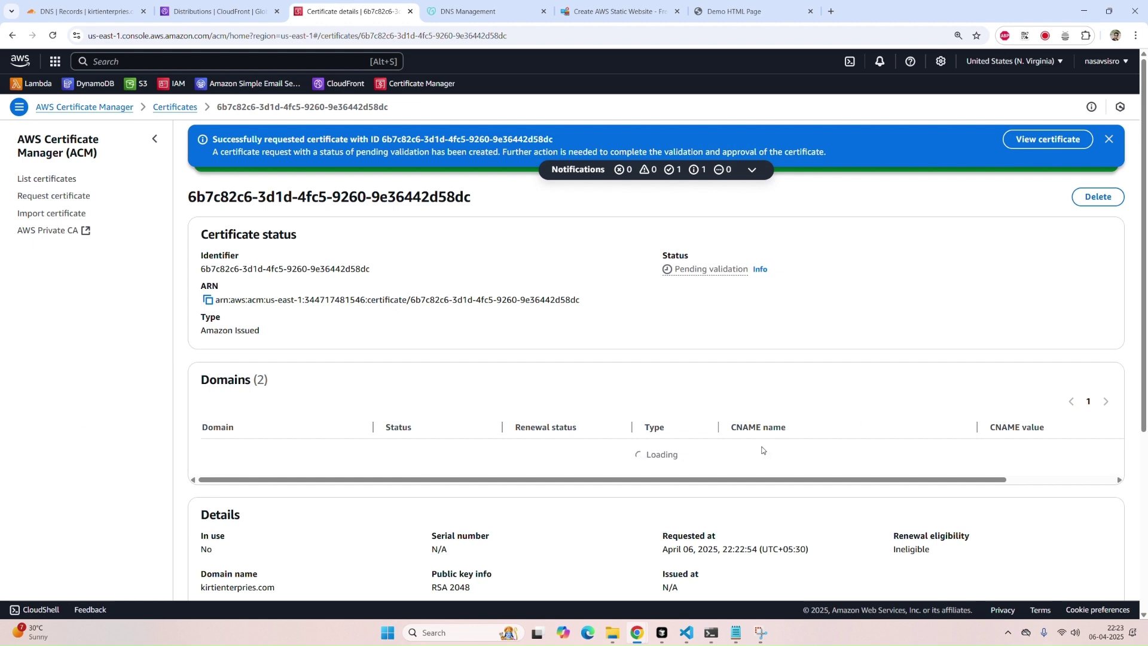
- Copy the validation CNAME name of kirtienterpries.com from the certificate's domain list
double_click(662, 454)
left_click(723, 475)
scroll(252, 395, "down", 5)
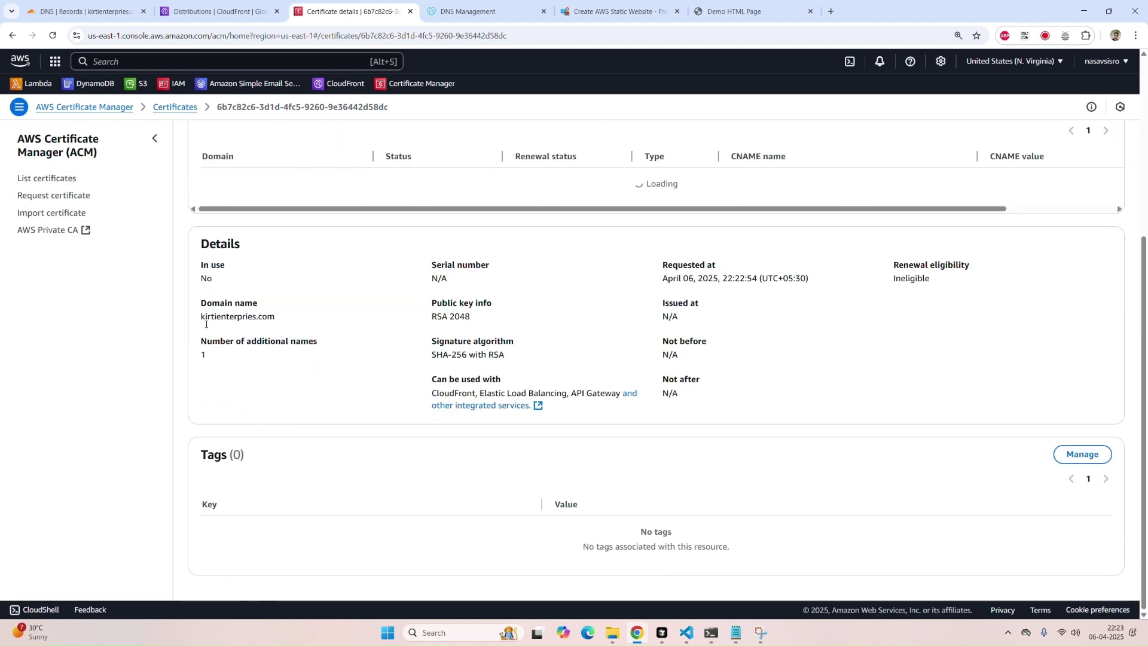
scroll(220, 359, "up", 3)
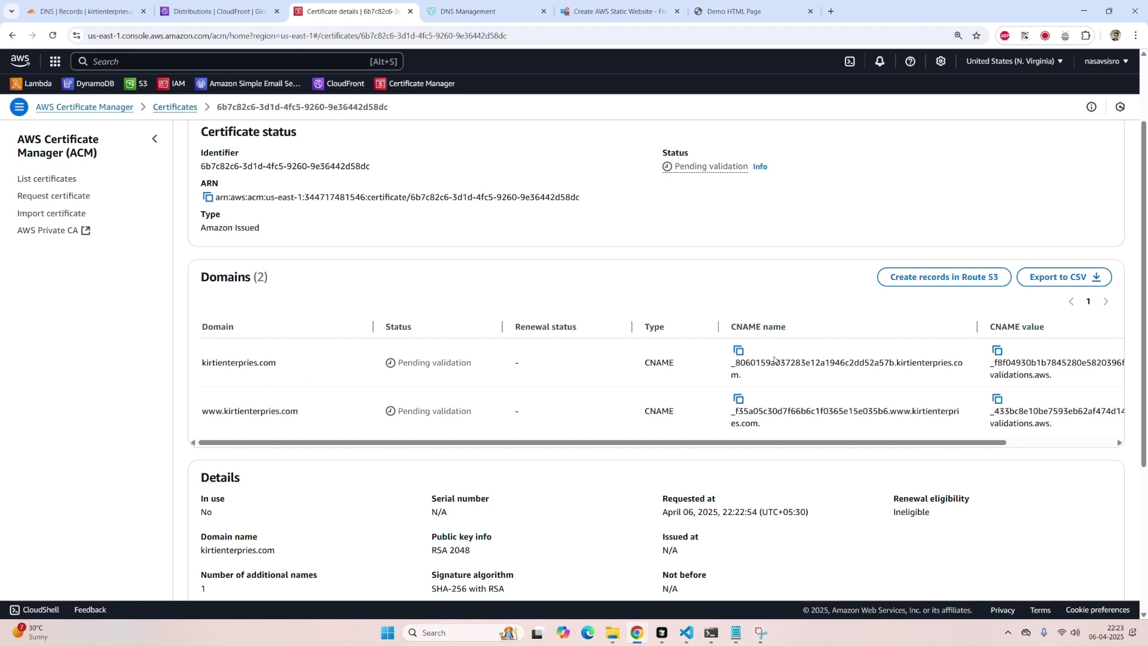
left_click_drag(201, 364, 278, 364)
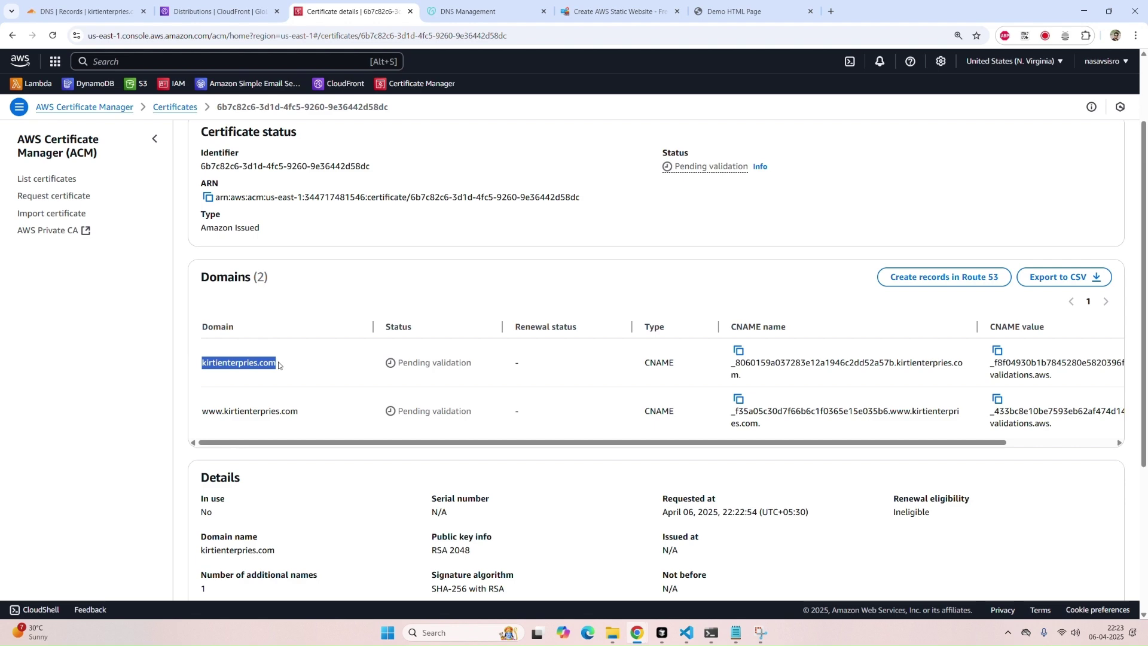
left_click(738, 350)
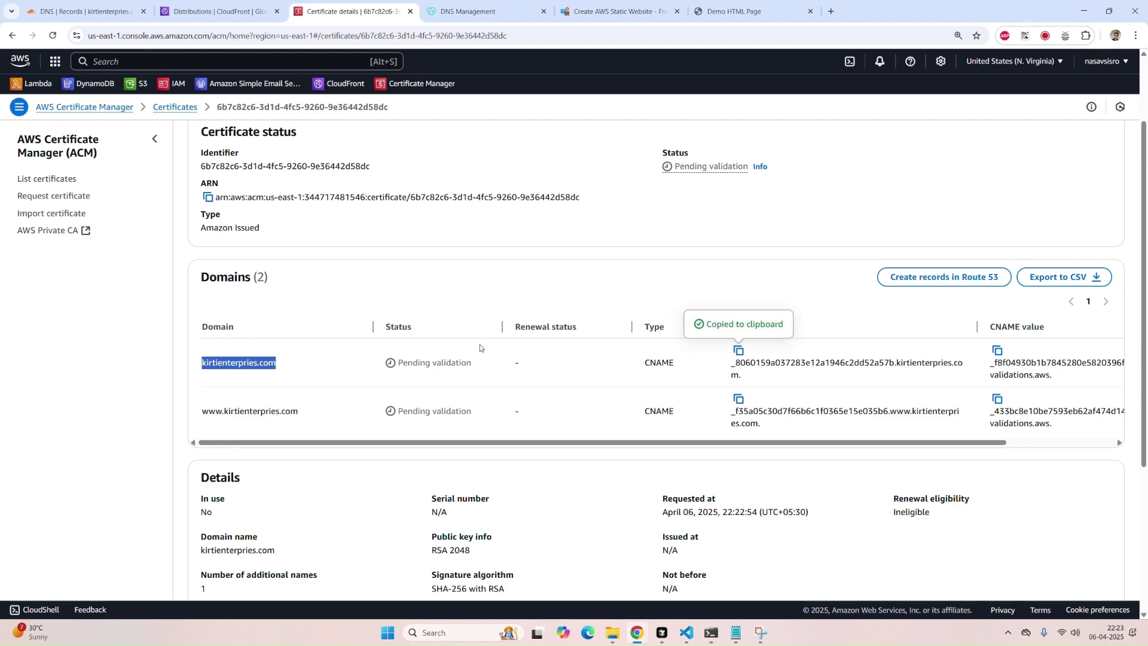
- Switch to Cloudflare's DNS records for kirtienterpries.com and start a CNAME record using the copied validation name
left_click(84, 11)
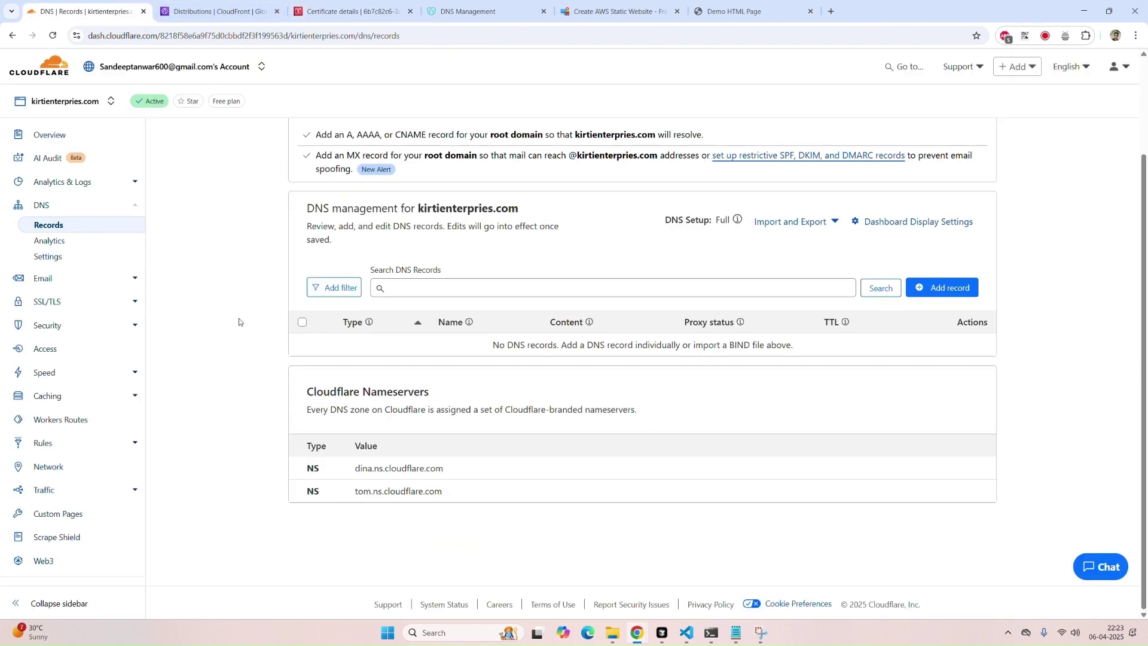
scroll(231, 236, "up", 3)
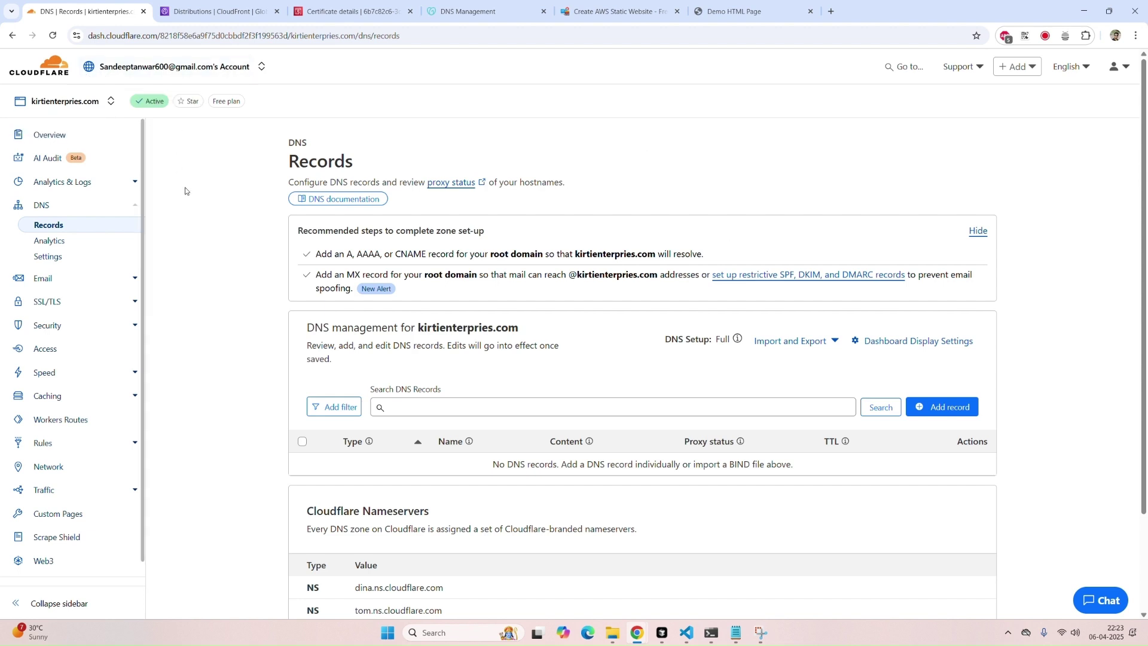
scroll(386, 250, "down", 2)
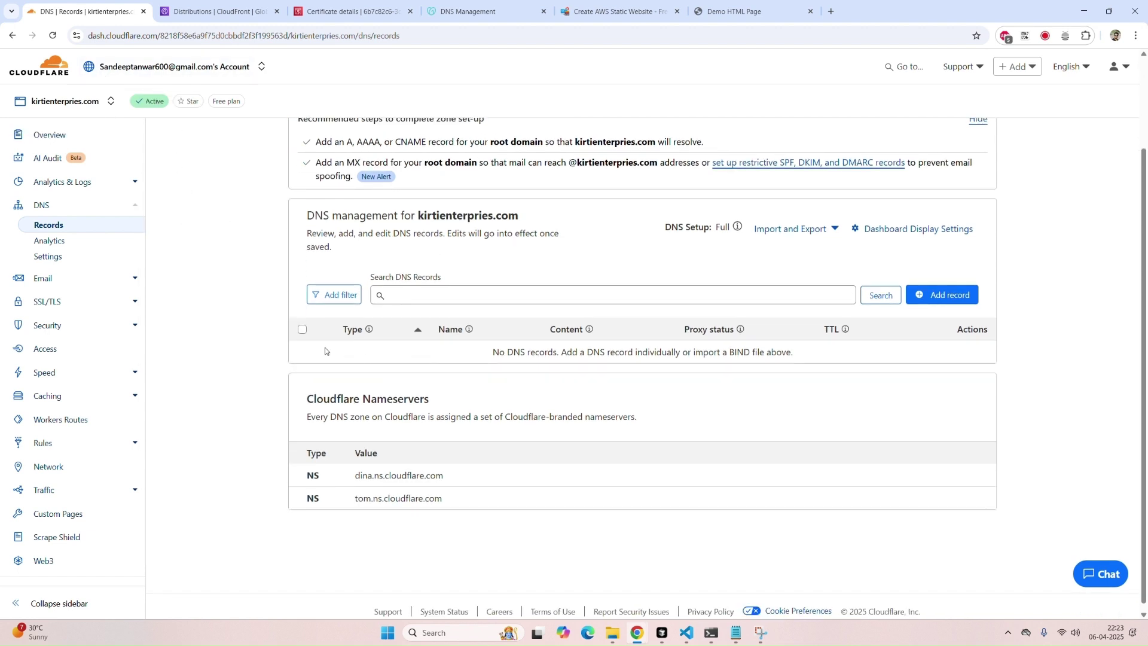
left_click_drag(501, 216, 417, 216)
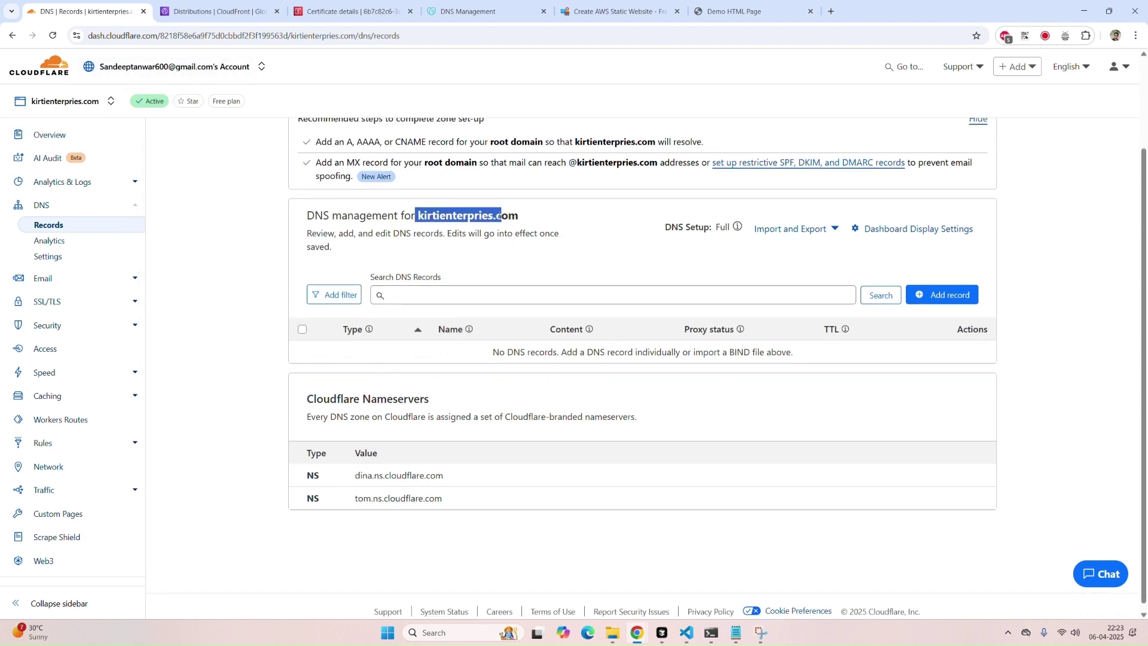
left_click(942, 294)
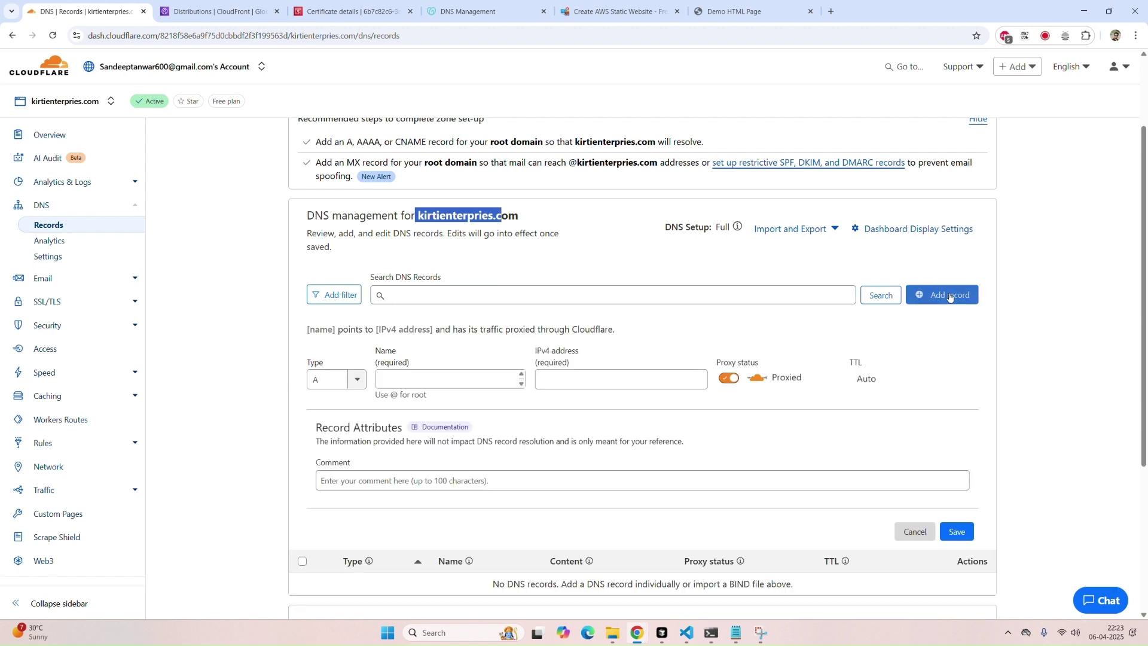
left_click(338, 377)
type("cnam")
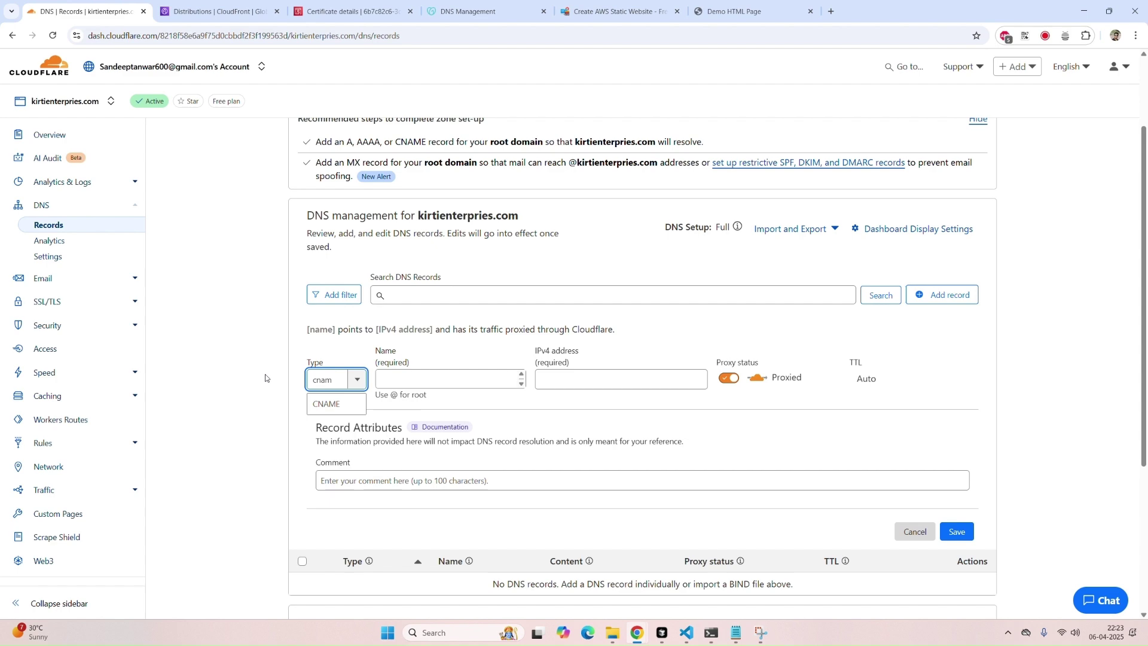
left_click(329, 403)
left_click(503, 381)
key("ctrl+v")
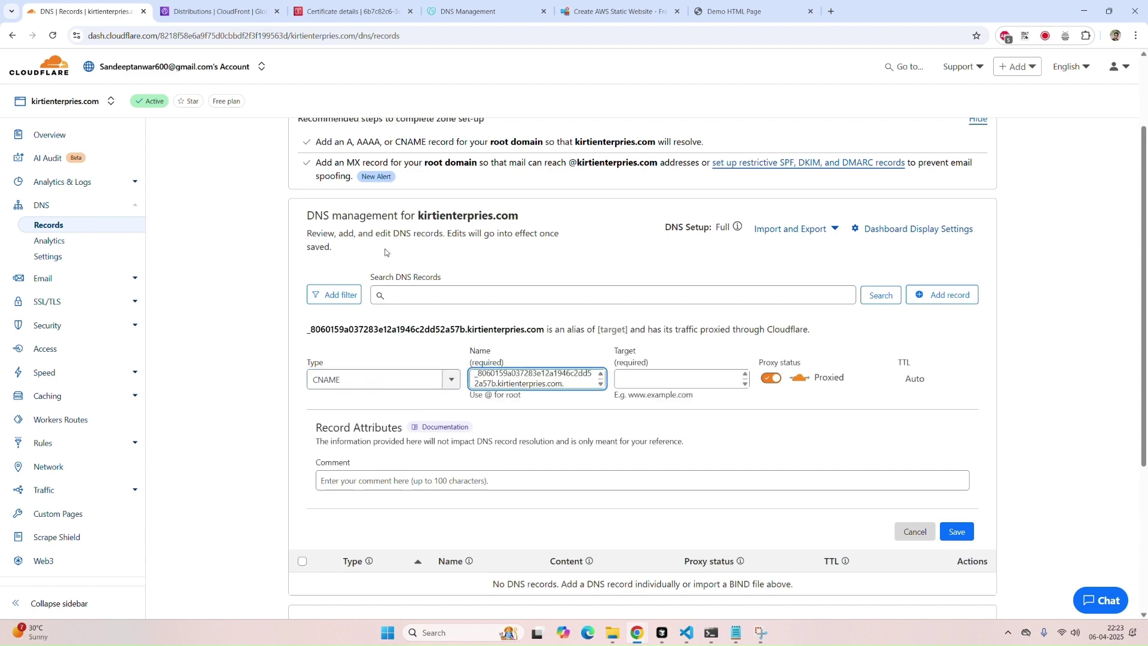
- Copy the root domain's CNAME value from AWS Certificate Manager and enter it as the target of the Cloudflare record
left_click(356, 11)
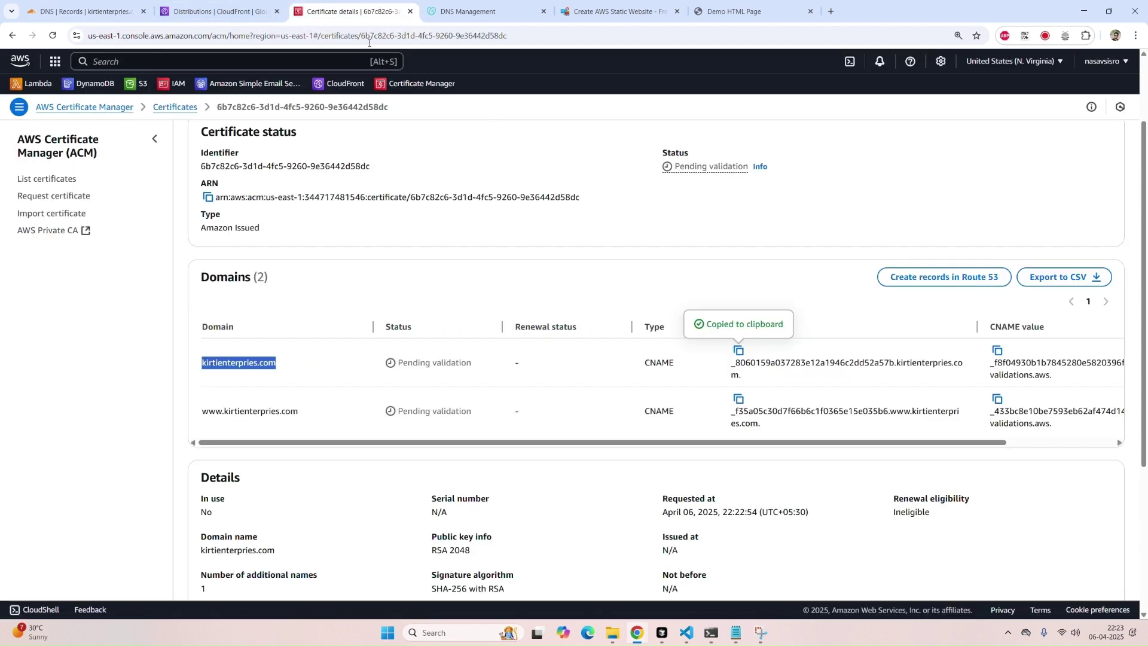
left_click(997, 350)
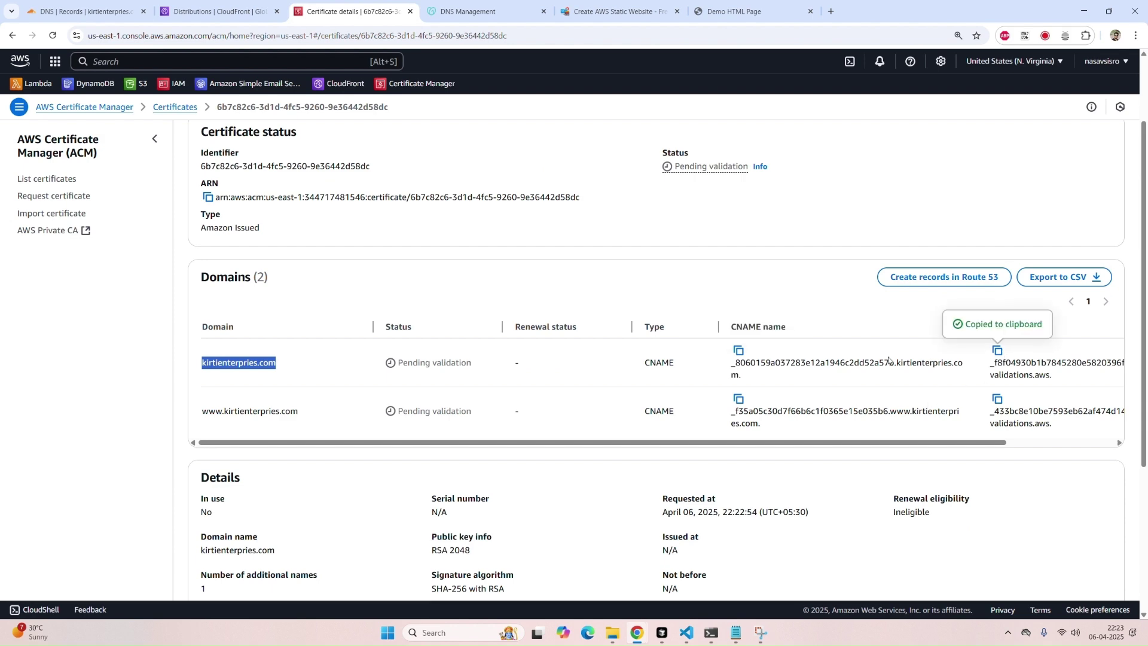
left_click(89, 13)
left_click(659, 392)
key("ctrl+v")
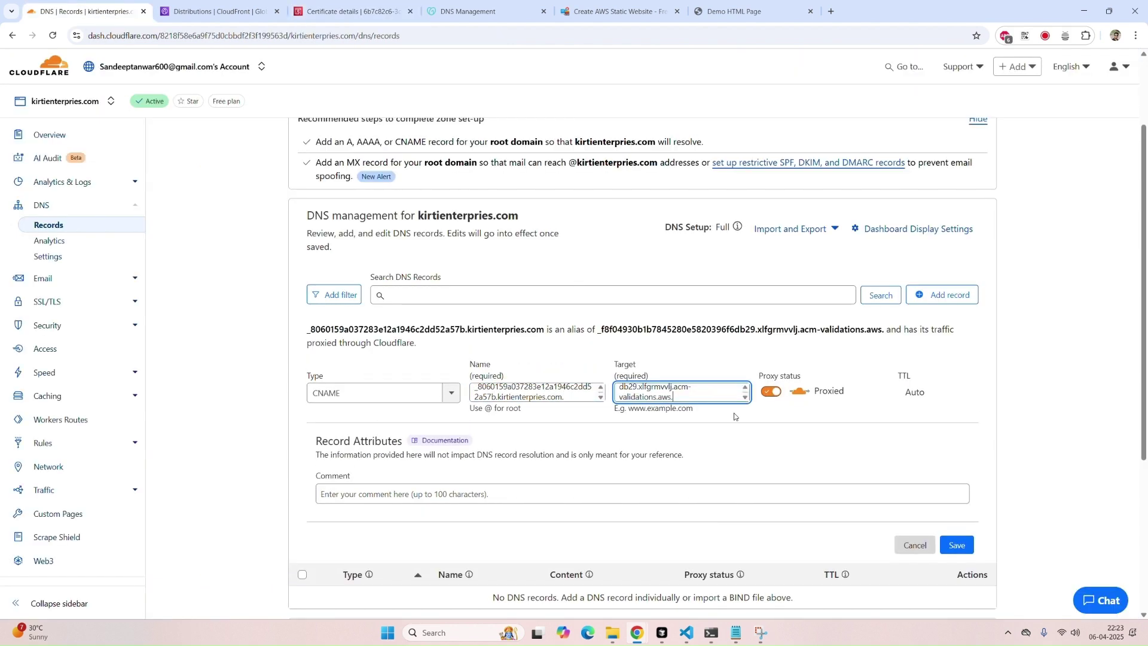
- Check the record's name, set its proxy status to DNS only and save the root domain's CNAME record
left_click(573, 391)
key("ctrl+a")
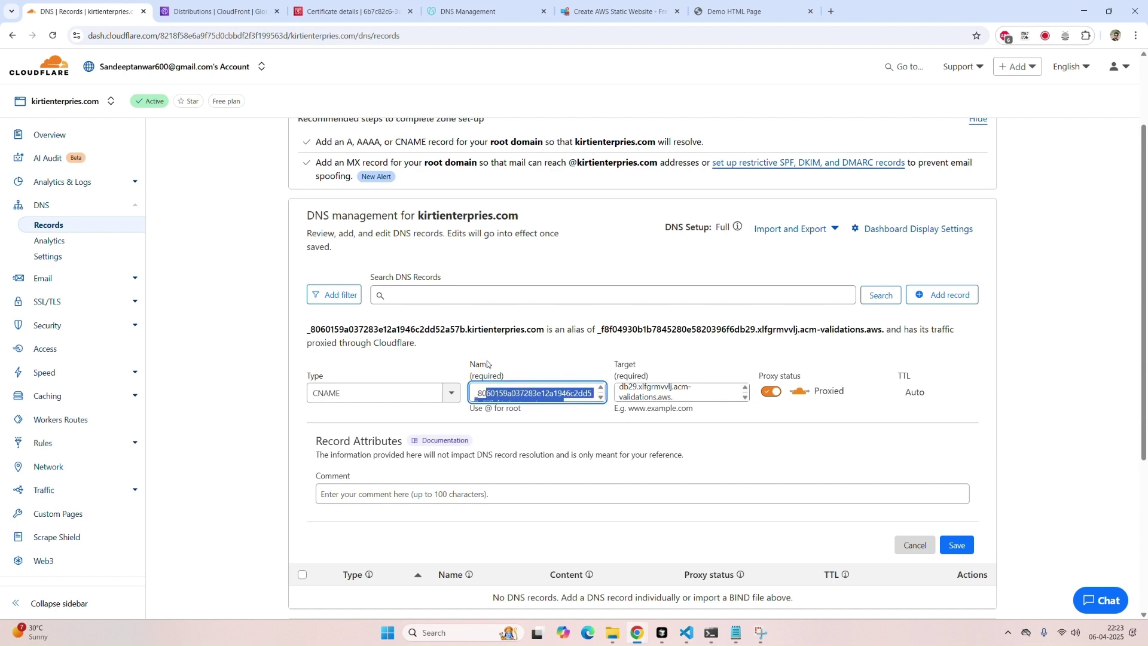
key("End")
key("BackSpace")
left_click(765, 407)
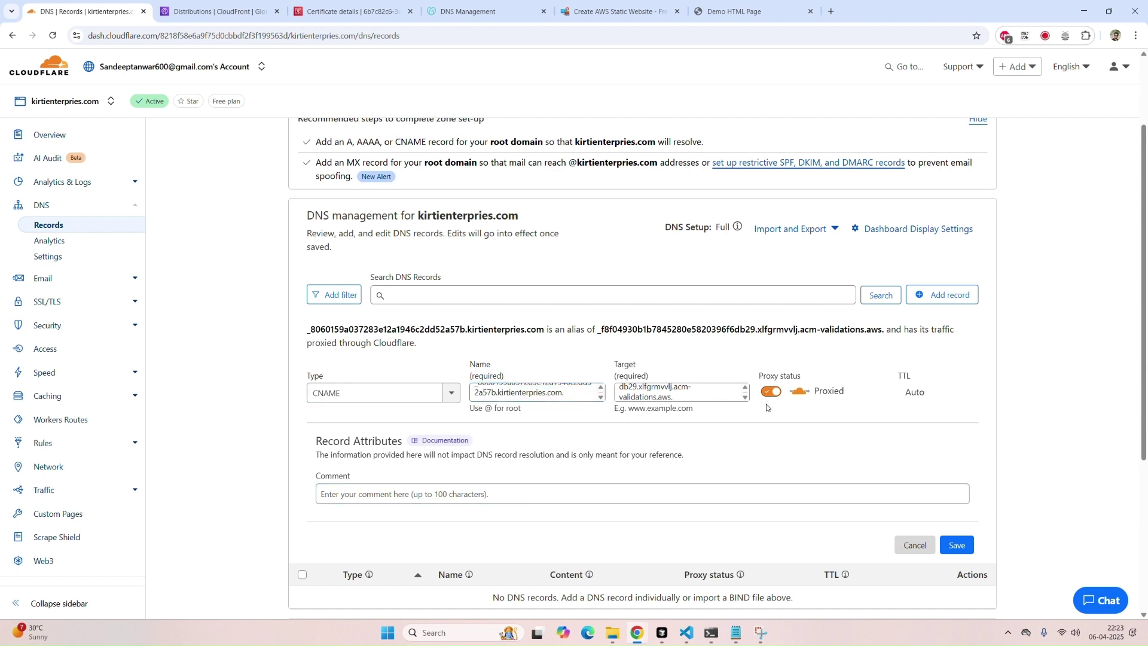
left_click(767, 397)
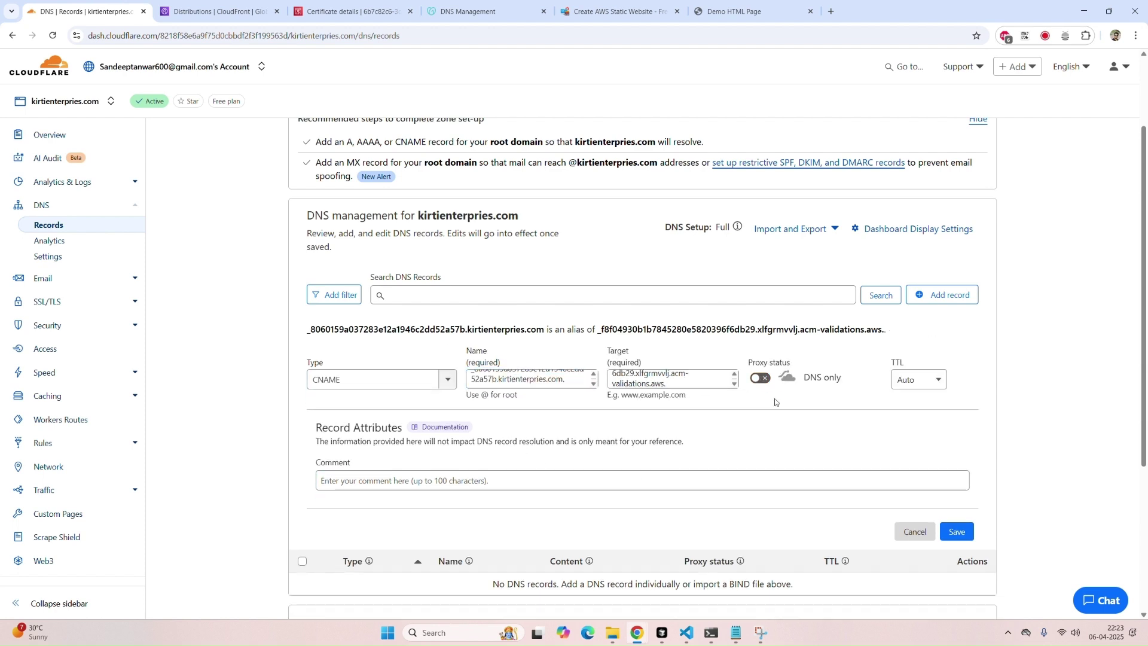
left_click(968, 533)
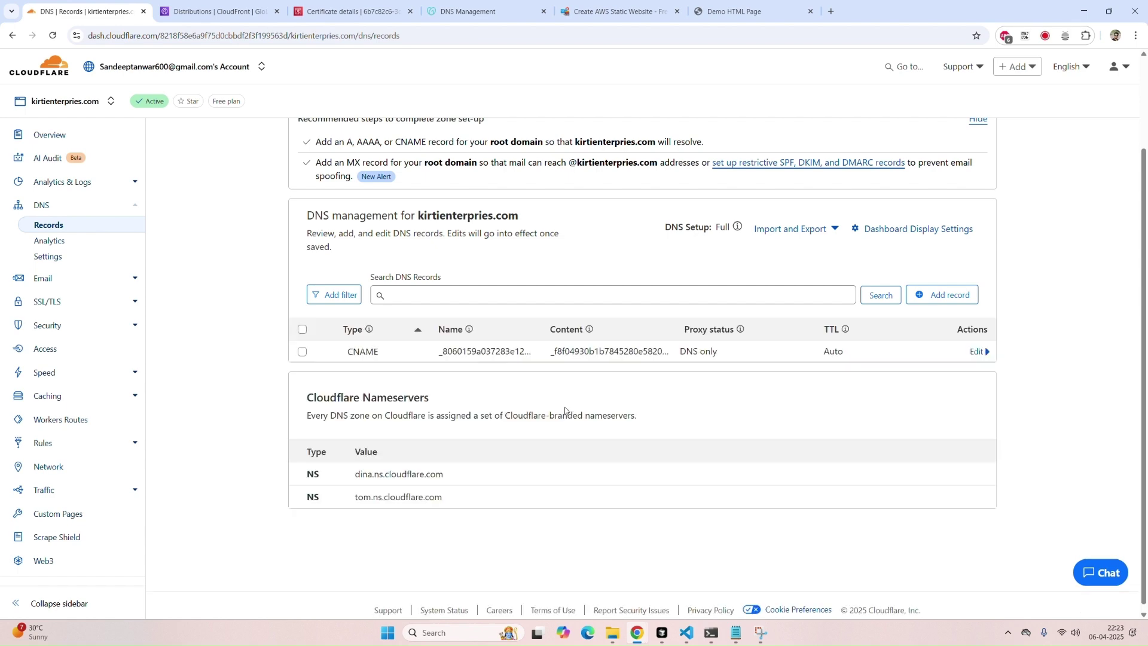
left_click(479, 11)
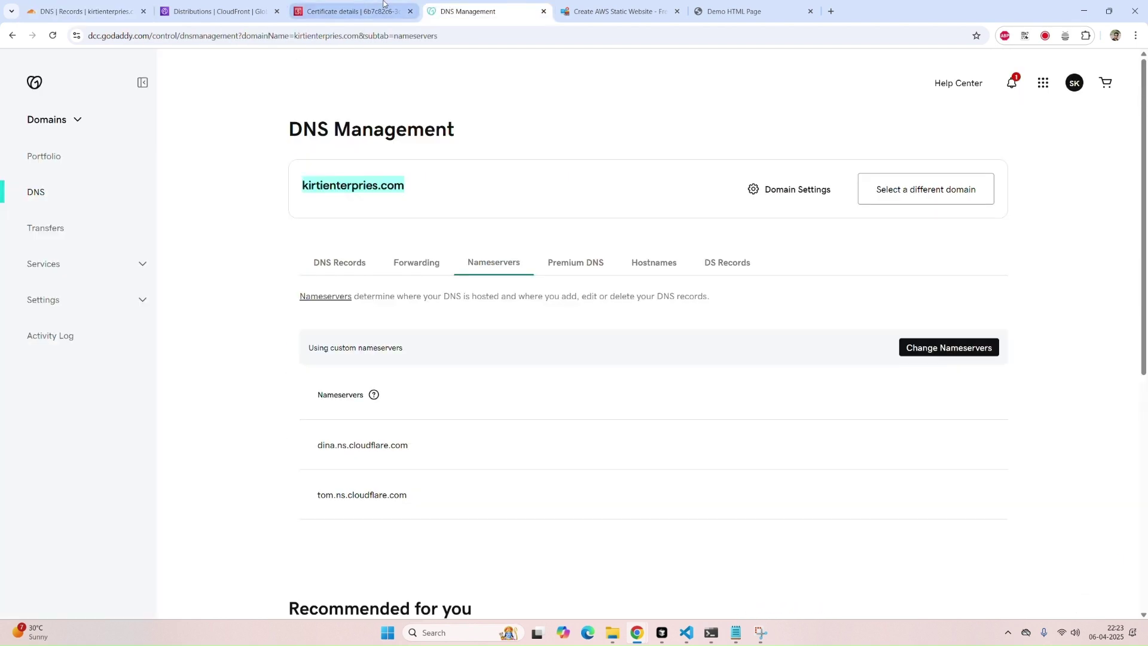
left_click(353, 11)
left_click(738, 351)
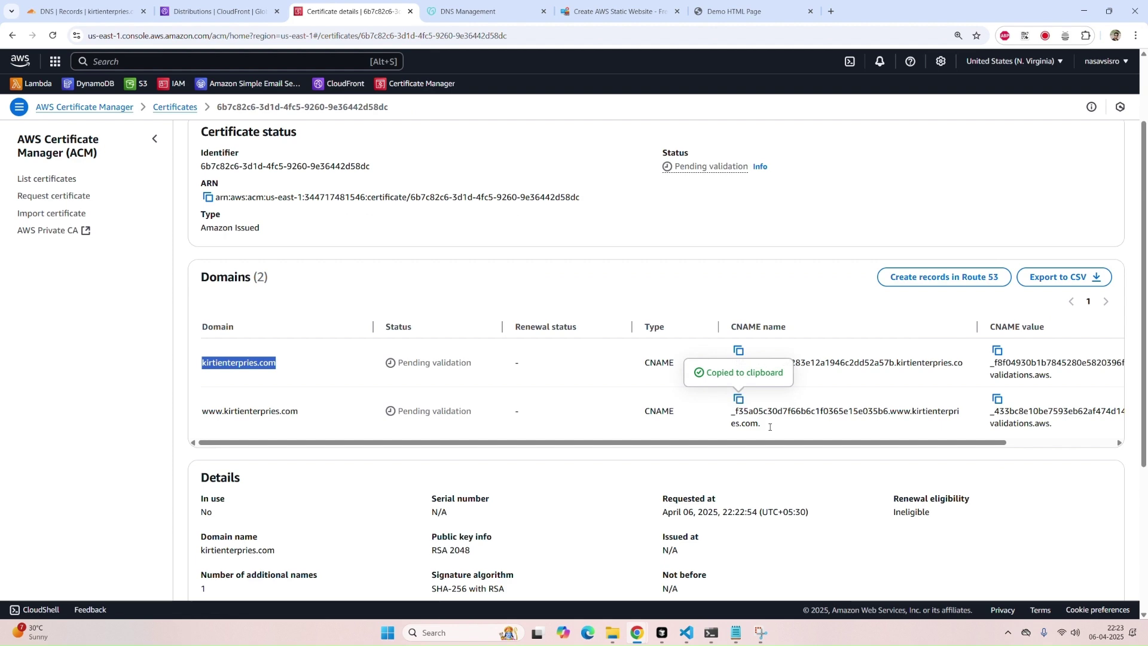
- Start a second CNAME record in Cloudflare with the copied www validation name and proxy status DNS only
left_click(83, 11)
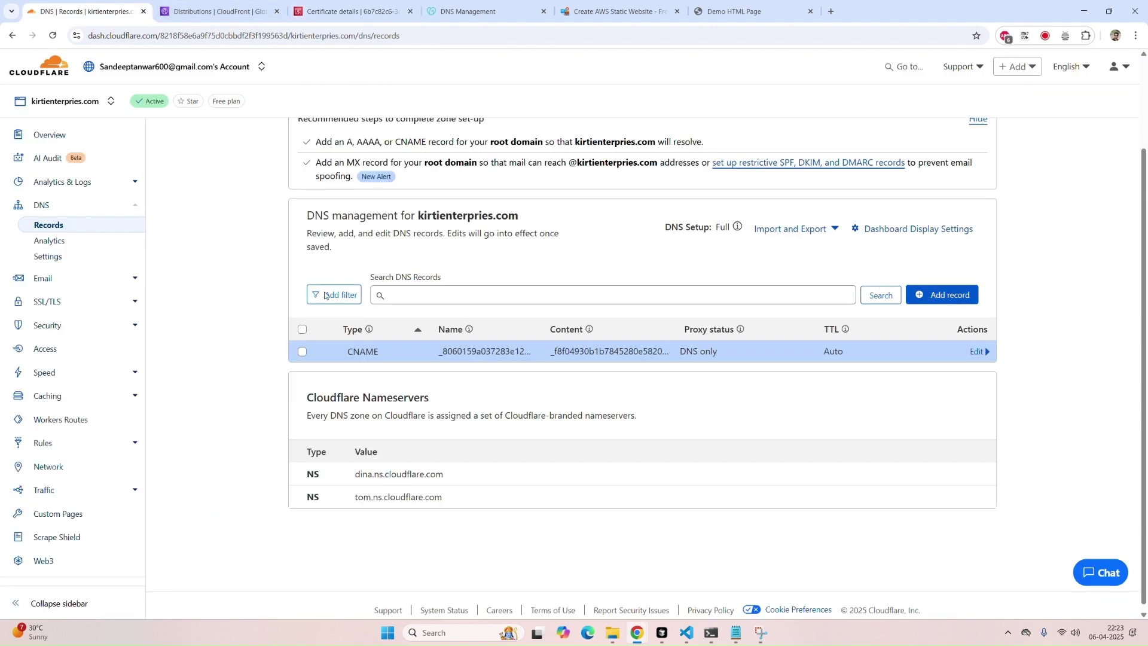
left_click(950, 294)
left_click(340, 380)
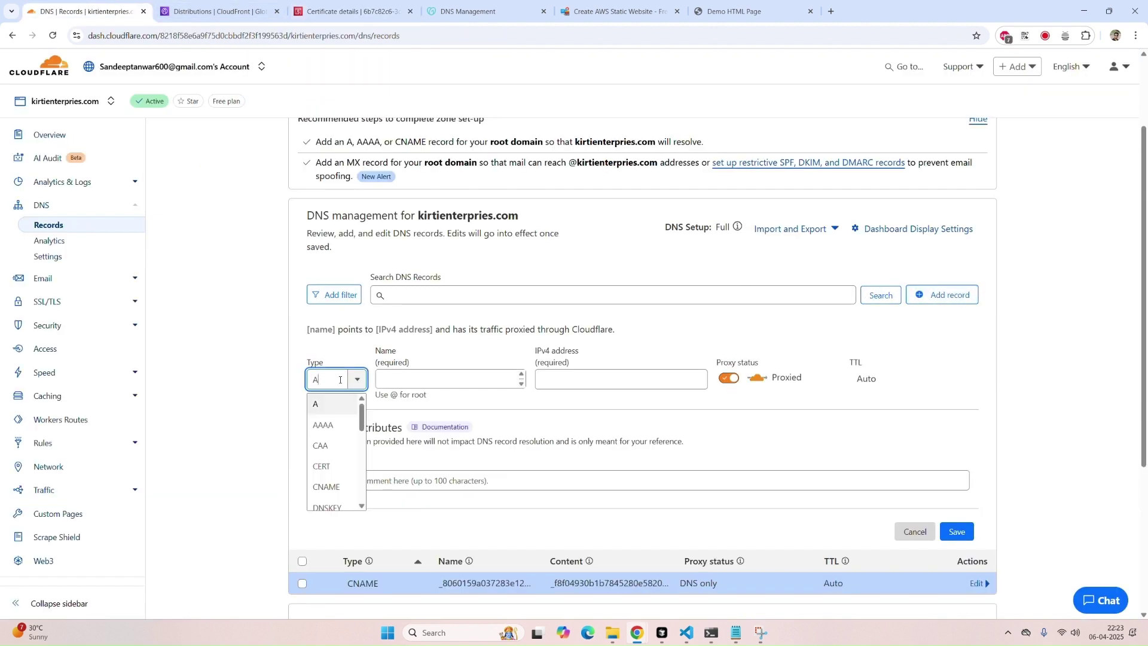
type("cna")
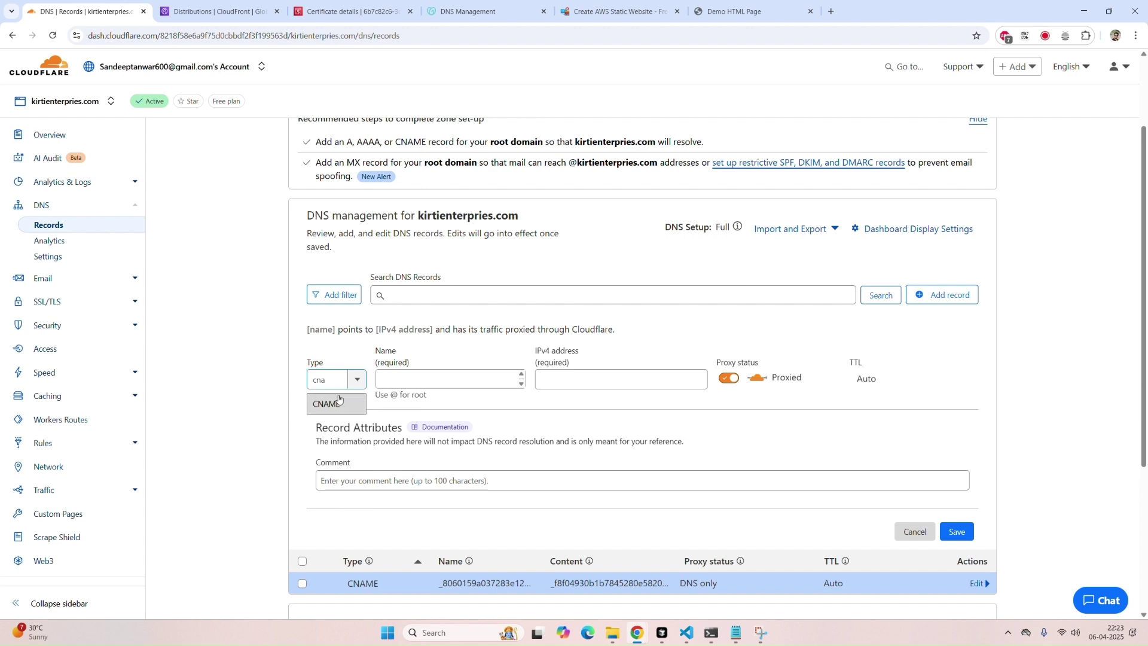
left_click(327, 403)
left_click(526, 379)
key("ctrl+v")
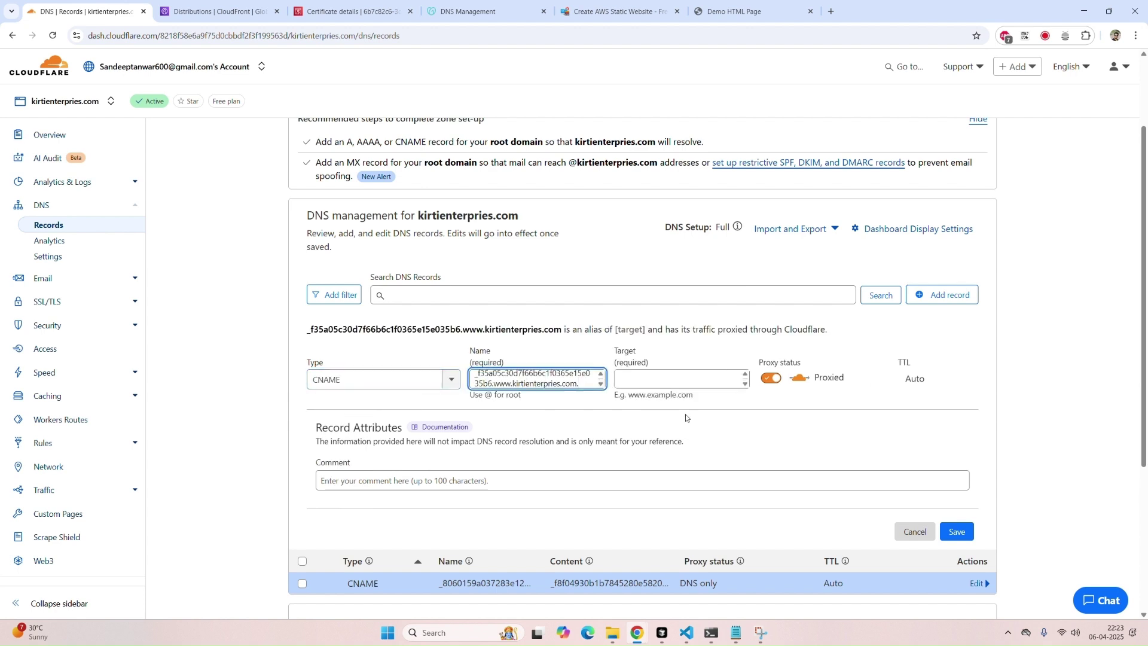
left_click(772, 378)
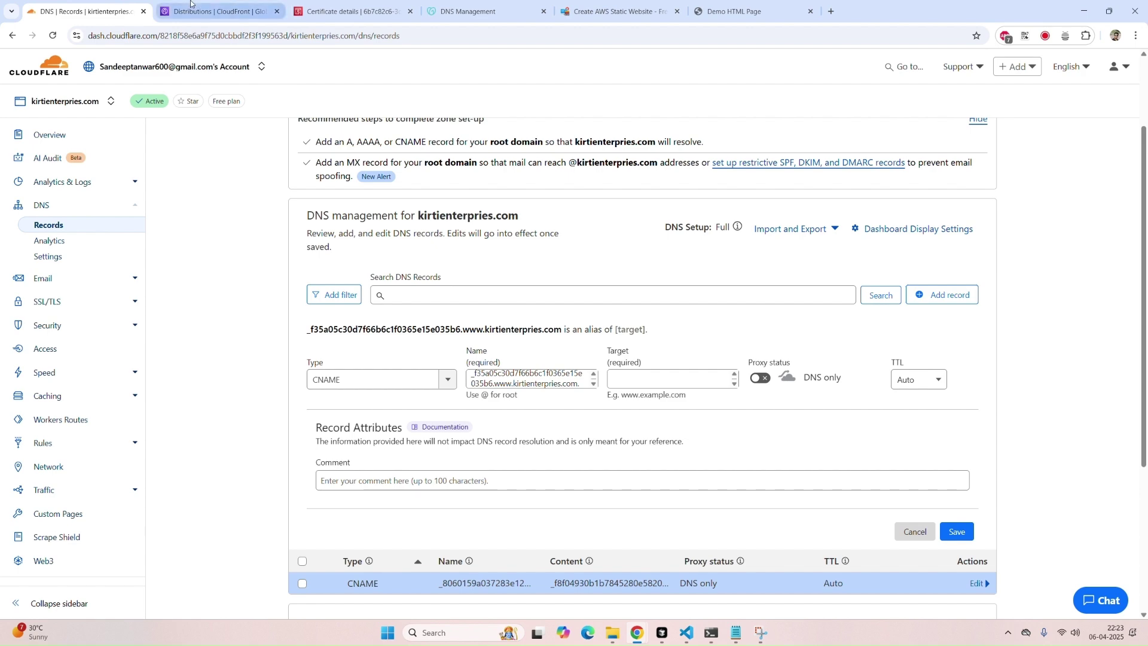
- Copy the www domain's CNAME value from AWS Certificate Manager into the Cloudflare record's target and save the record
left_click(371, 18)
left_click(999, 400)
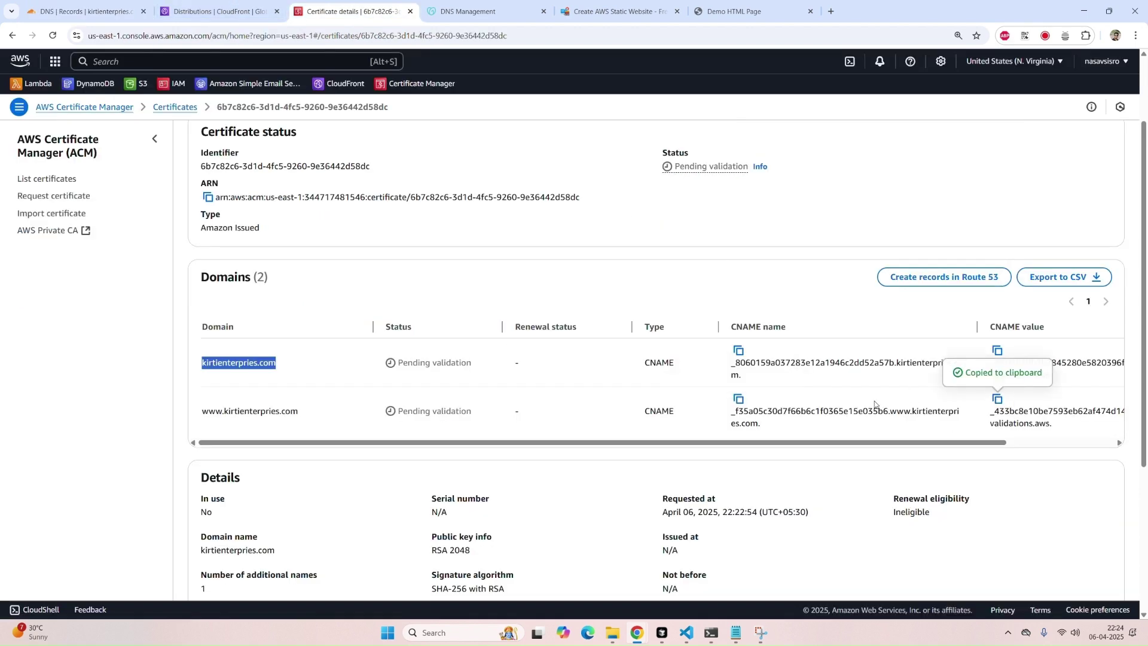
left_click(100, 6)
left_click(627, 379)
key("ctrl+v")
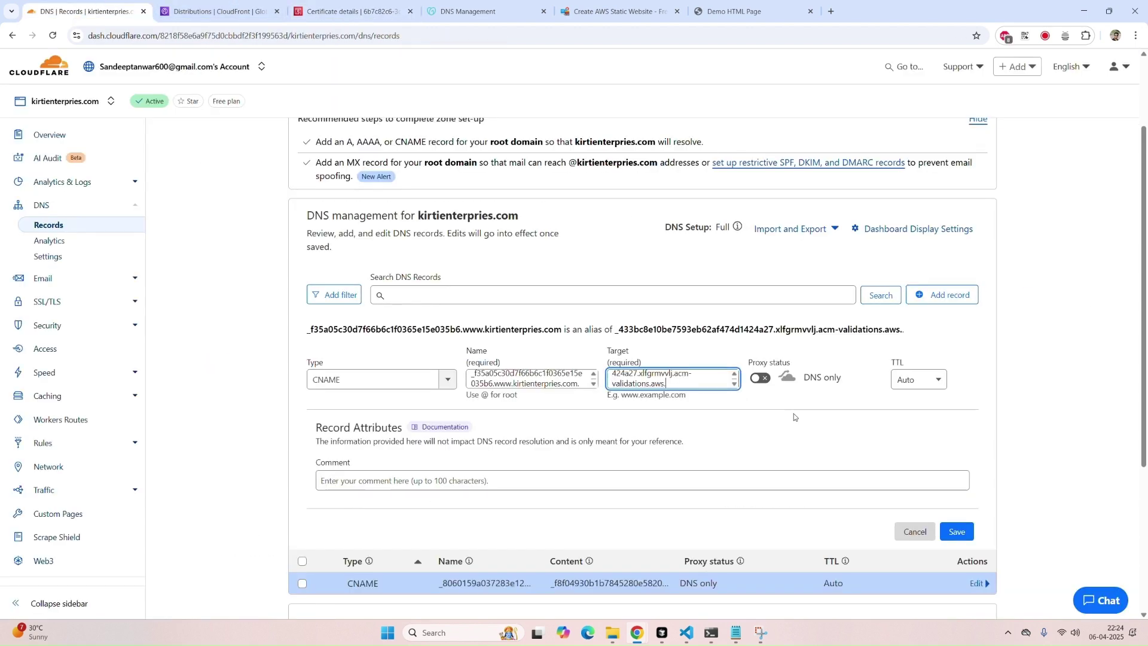
left_click(966, 531)
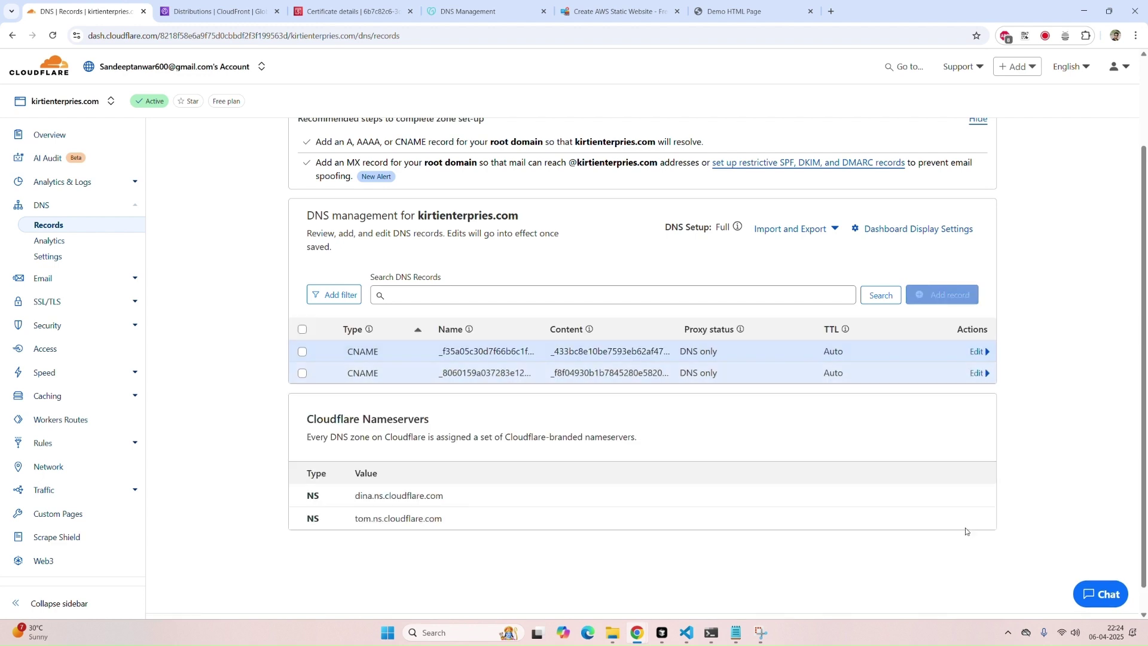
- Look over the two saved CNAME records and open kirtienterpries.com in a new tab to test whether the site loads
left_click_drag(355, 367, 676, 410)
left_click(698, 454)
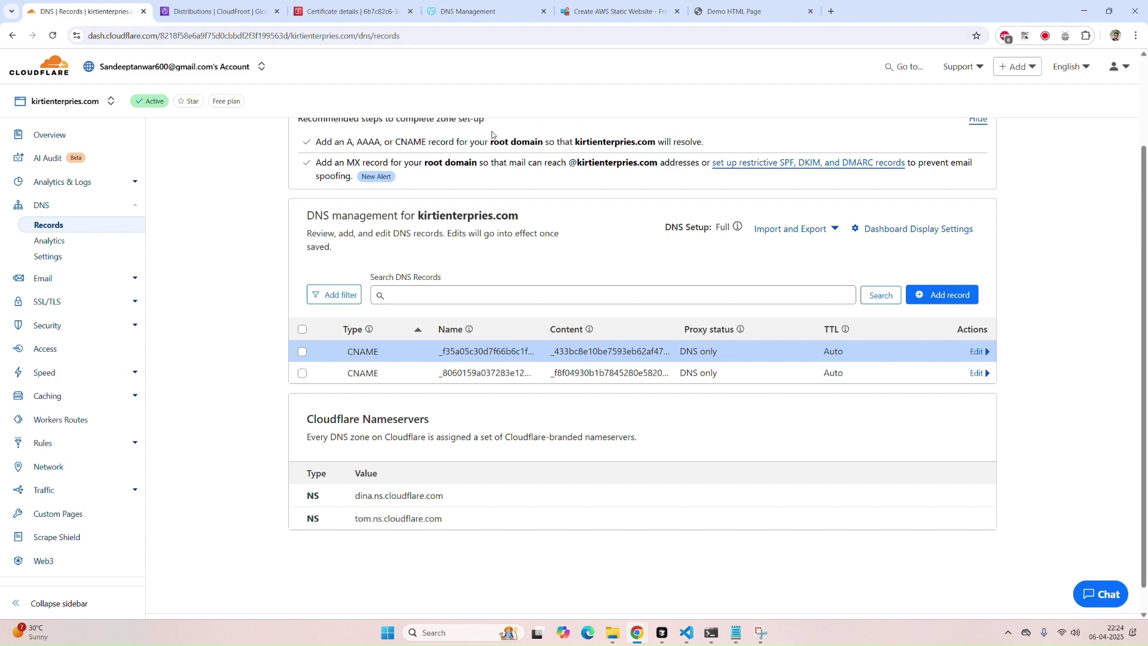
scroll(335, 201, "up", 2)
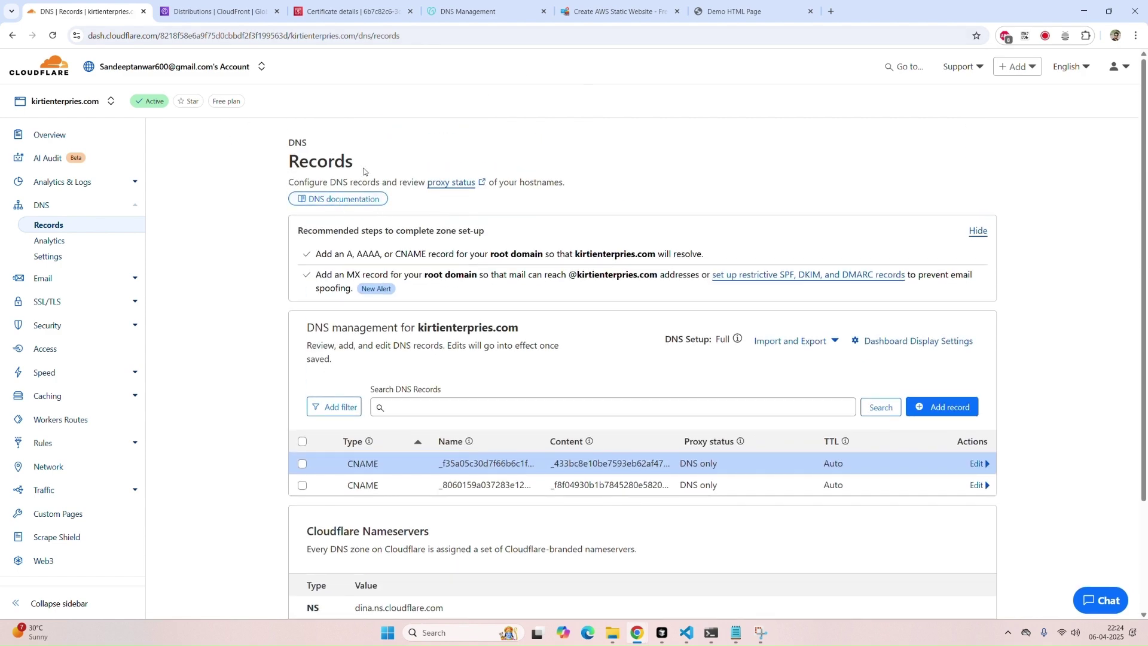
left_click_drag(417, 328, 518, 327)
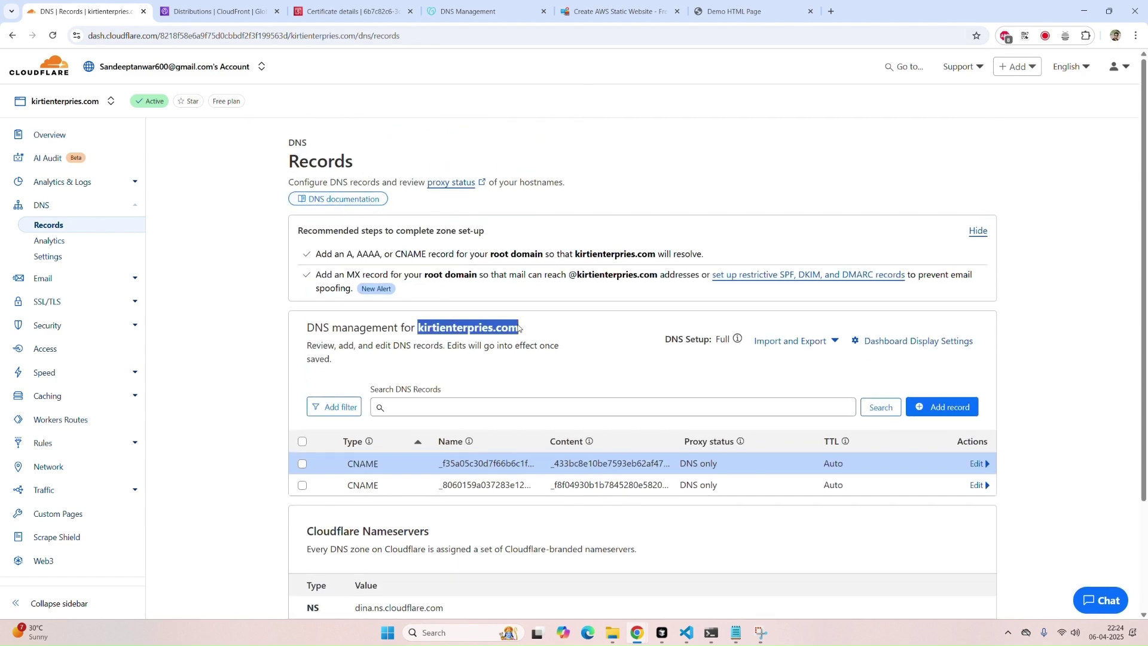
right_click(518, 329)
left_click(538, 342)
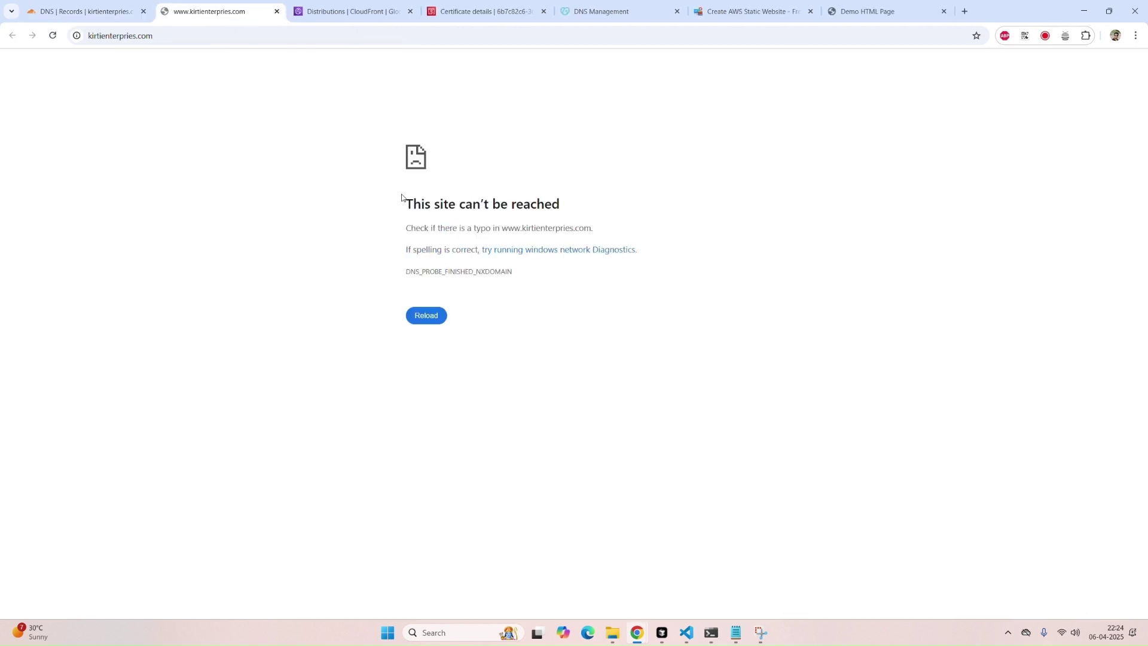
left_click_drag(402, 200, 648, 271)
left_click(518, 301)
double_click(424, 271)
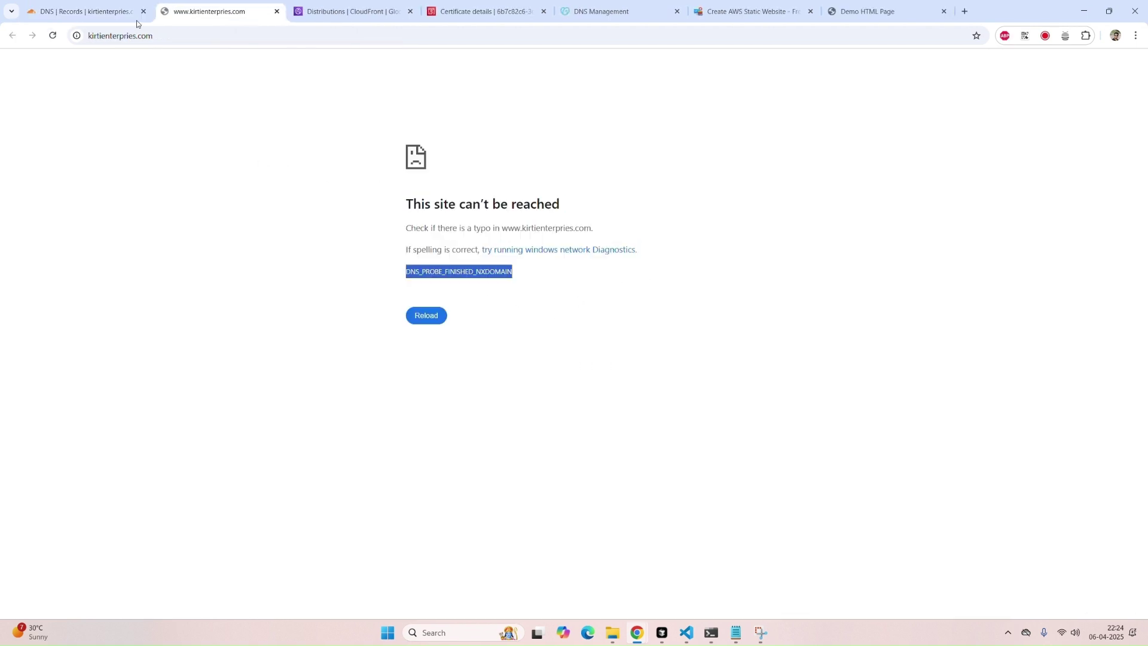
- Return through the Cloudflare records to the AWS certificate details and check the validation status of both domains
left_click(90, 11)
left_click(456, 375)
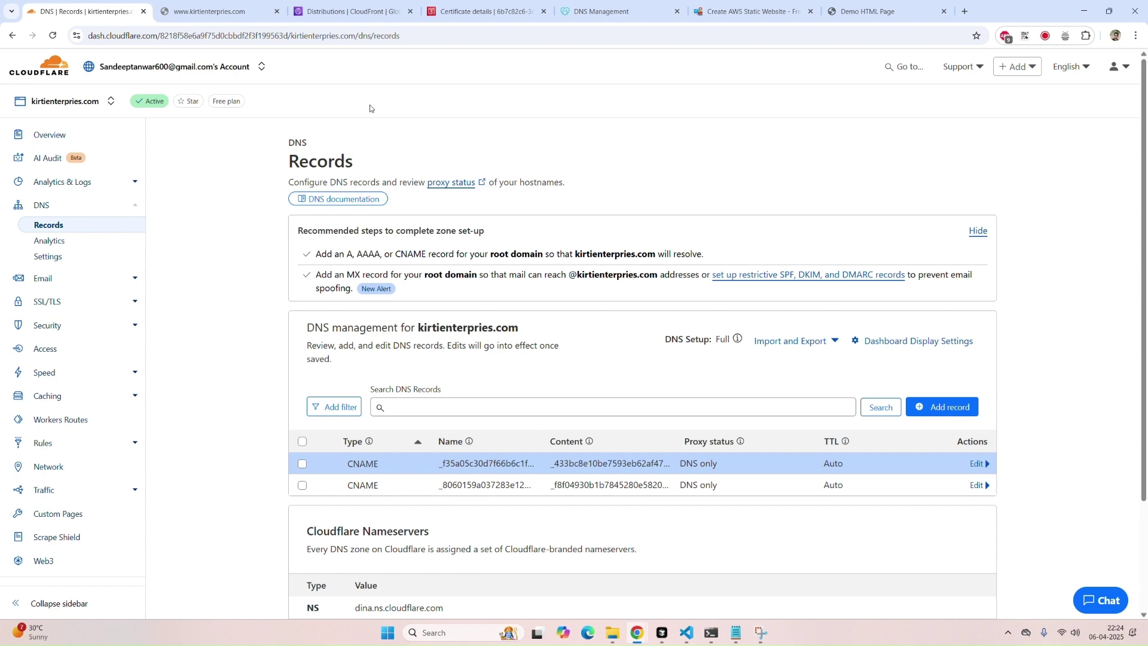
left_click(457, 9)
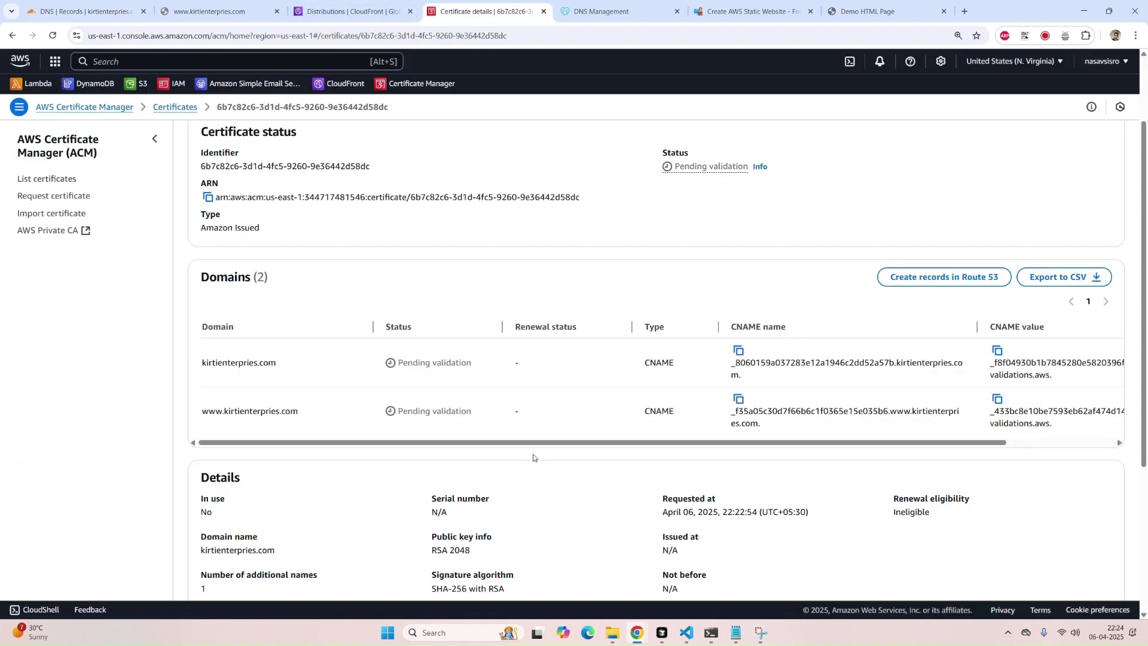
- Open the CloudFront distribution described as Static website setup and start editing its settings
mouse_move(526, 443)
left_mouse_down()
mouse_move(627, 443)
mouse_move(520, 444)
left_mouse_up()
left_click(315, 6)
left_click(774, 328)
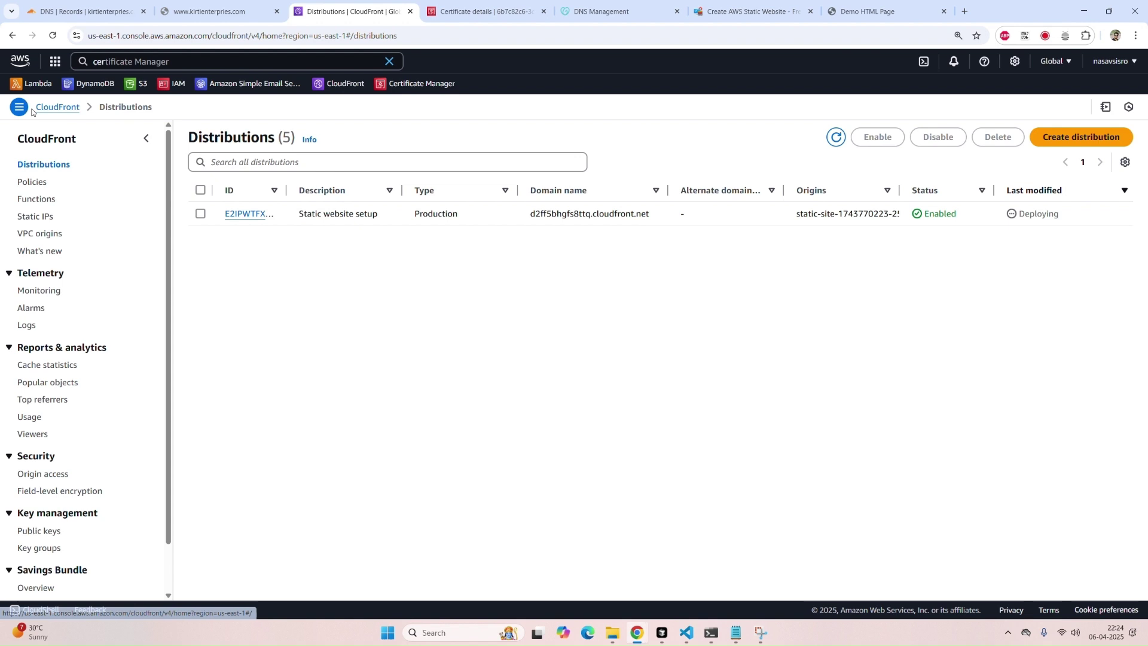
left_click_drag(32, 113, 118, 113)
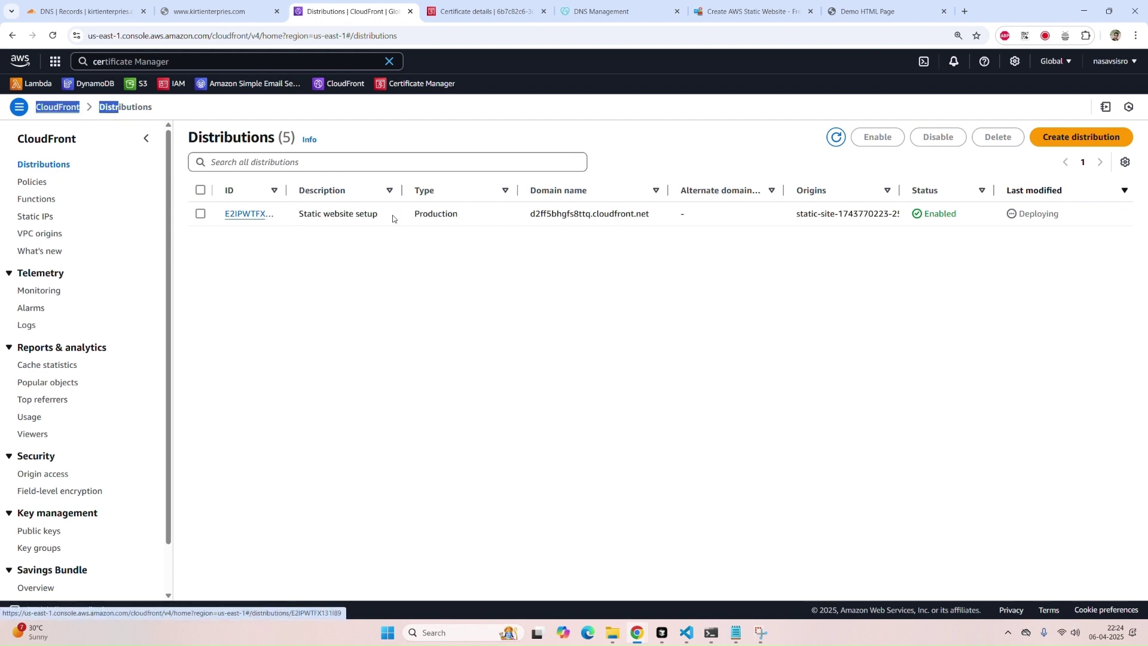
left_click(256, 219)
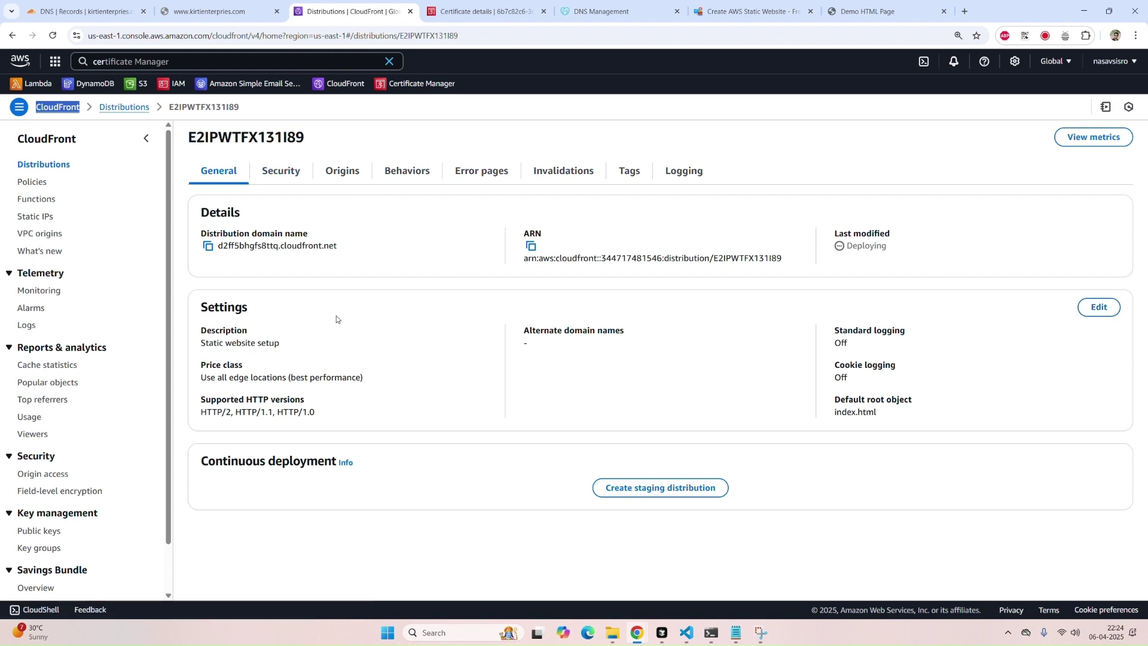
double_click(269, 309)
left_click(1083, 320)
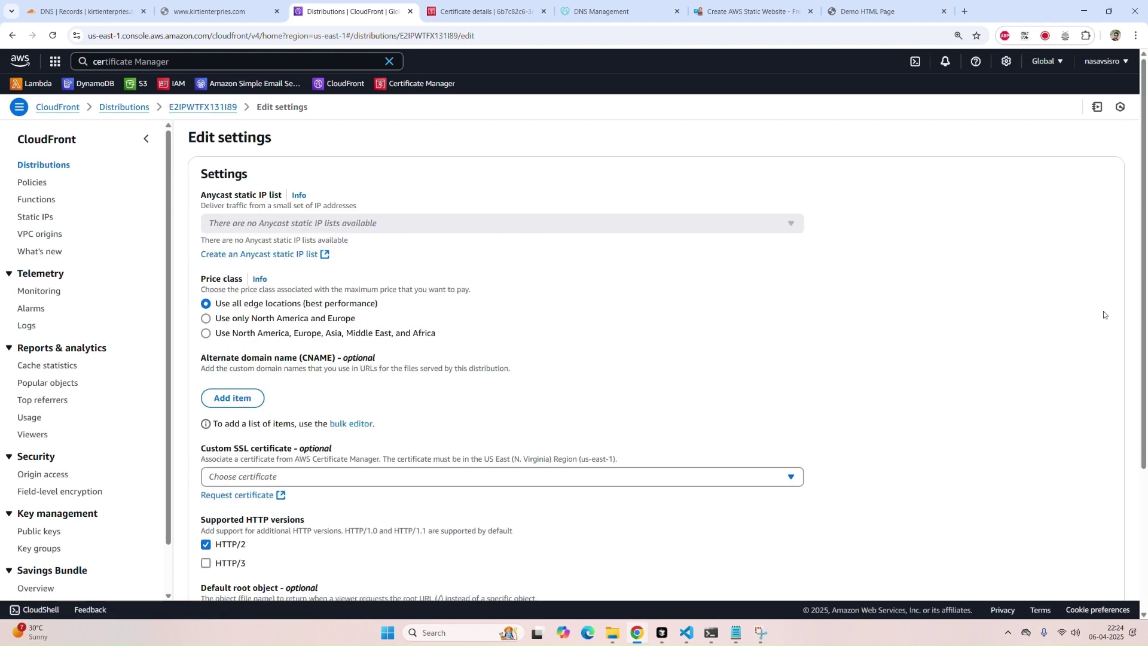
- Add an empty alternate domain name (CNAME) entry to the distribution's settings
scroll(312, 362, "down", 2)
scroll(333, 353, "up", 2)
left_click(238, 391)
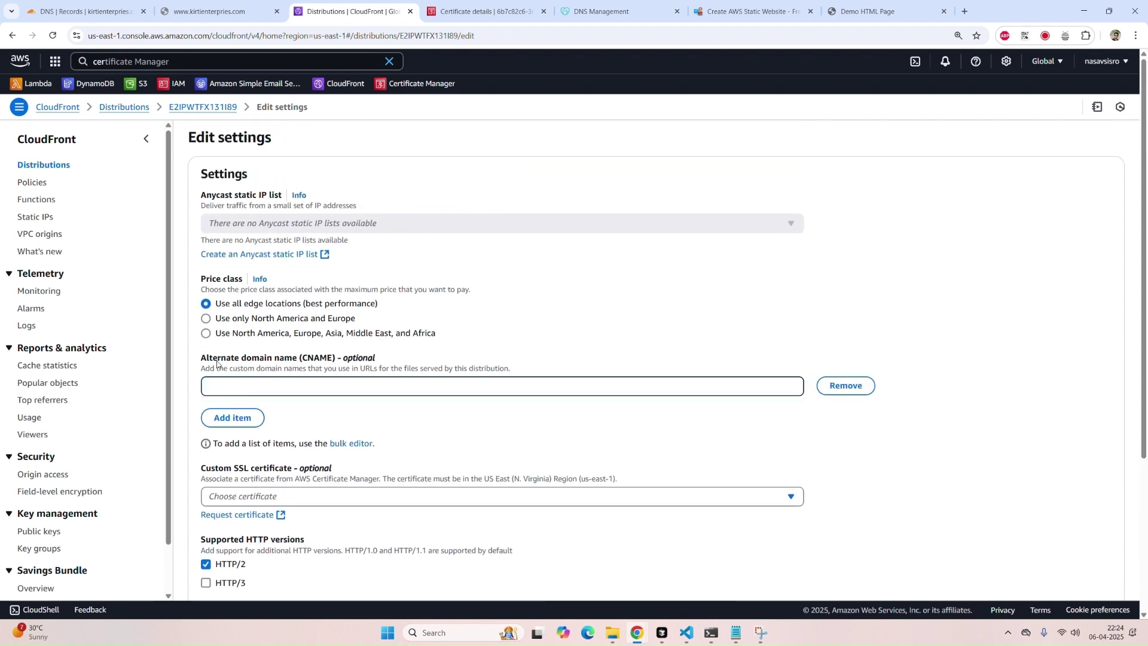
left_click_drag(217, 363, 347, 363)
left_click(382, 363)
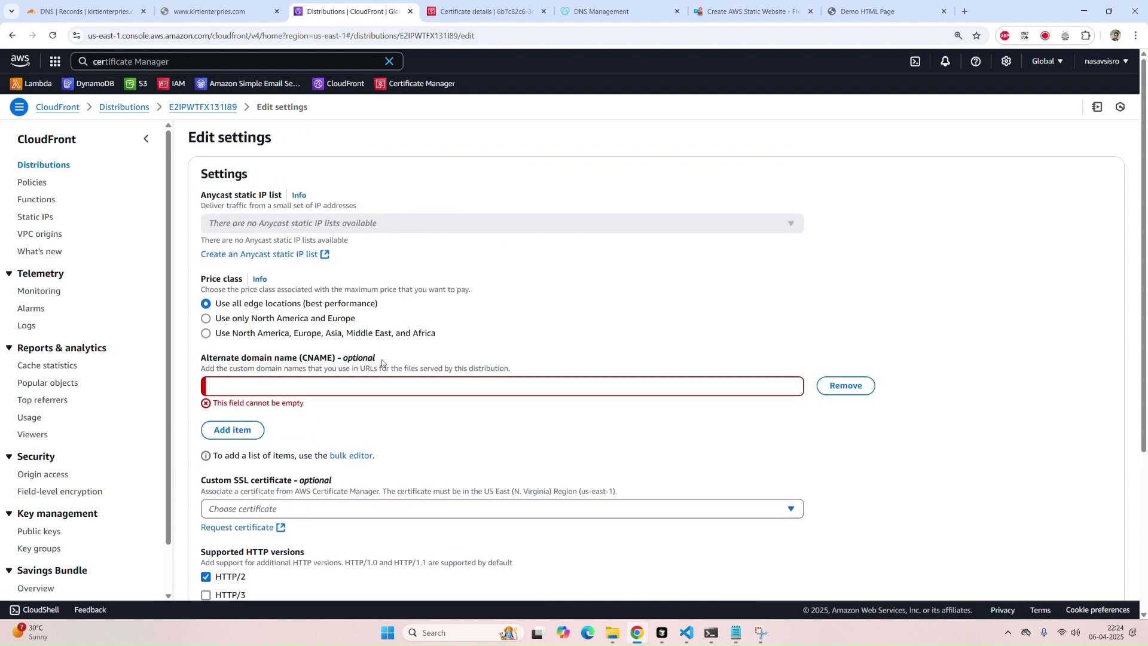
left_click(379, 385)
type("ww")
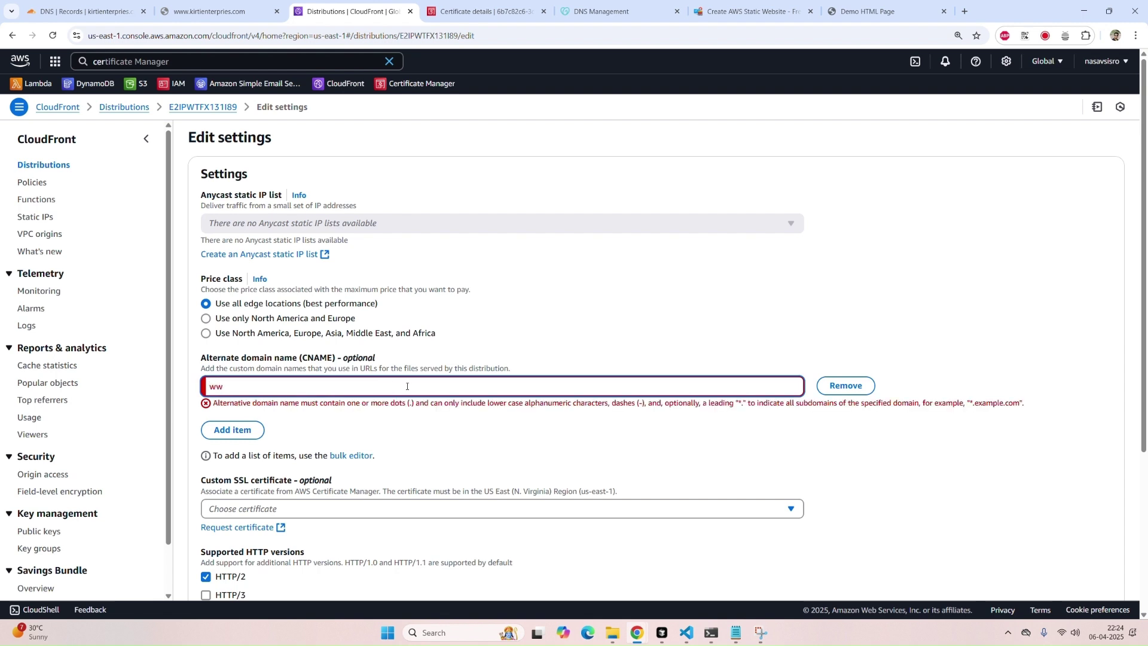
key("BackSpace")
key("ctrl+v")
key("ctrl+a")
key("BackSpace")
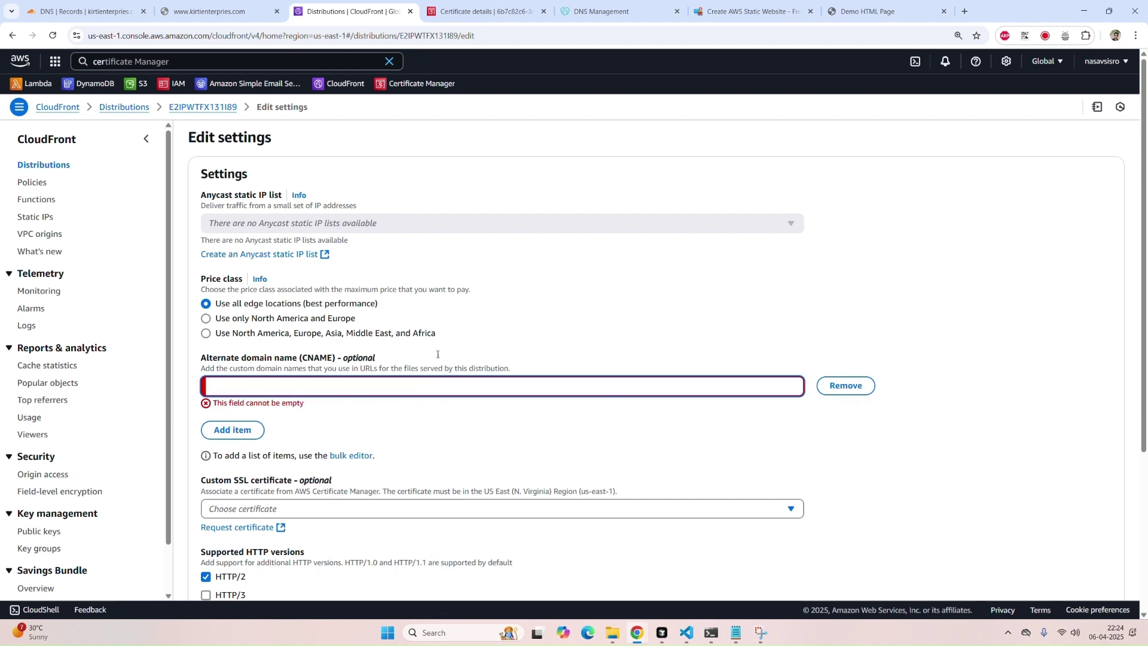
left_click(245, 10)
left_click(132, 14)
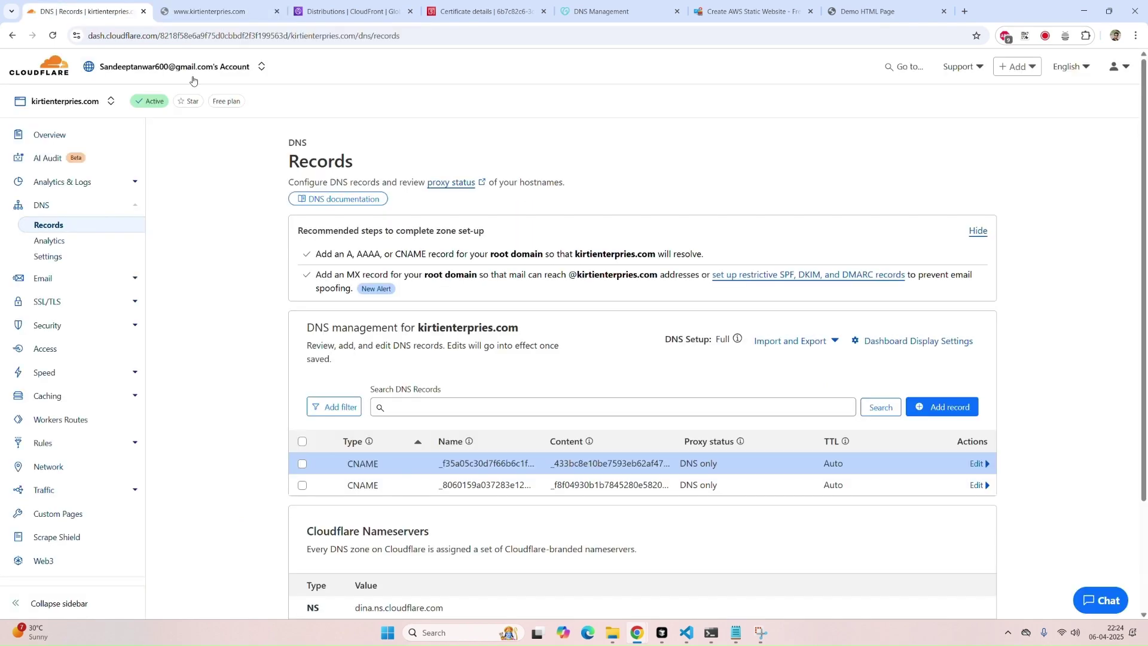
left_click_drag(416, 330, 528, 333)
key("ctrl+c")
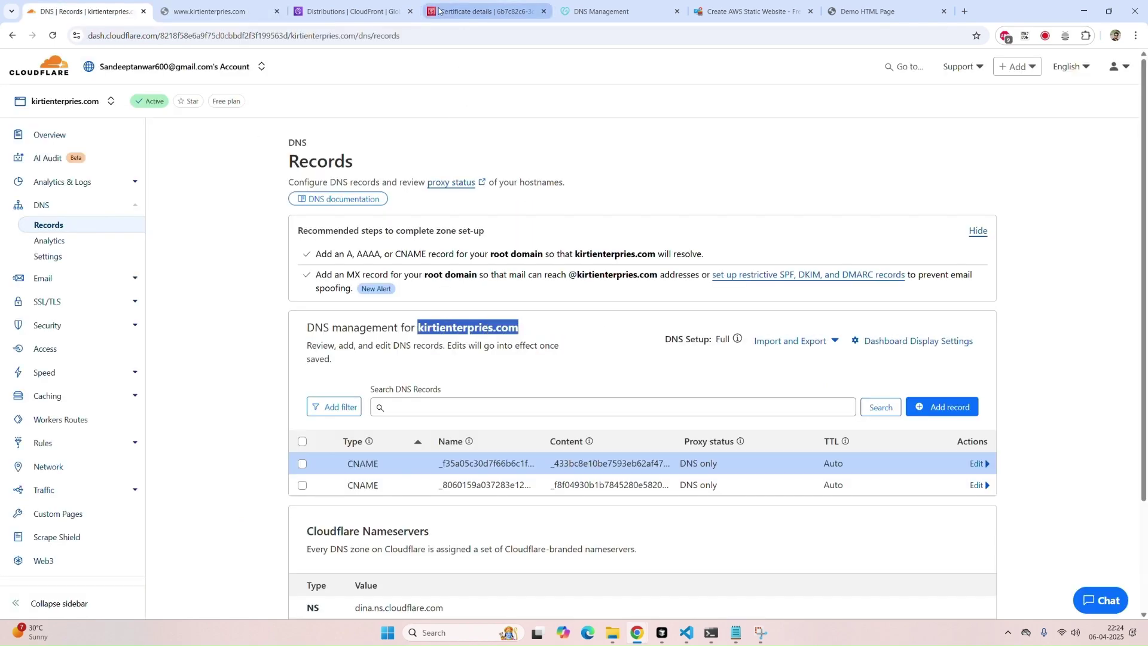
left_click(385, 5)
type("www.")
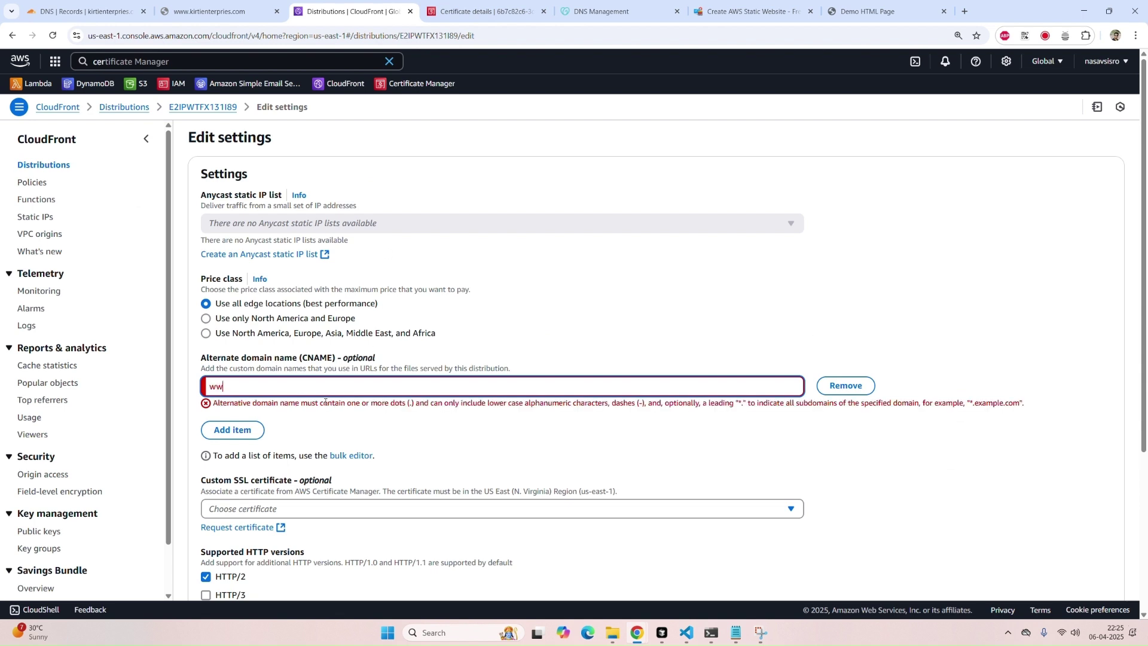
key("ctrl+v")
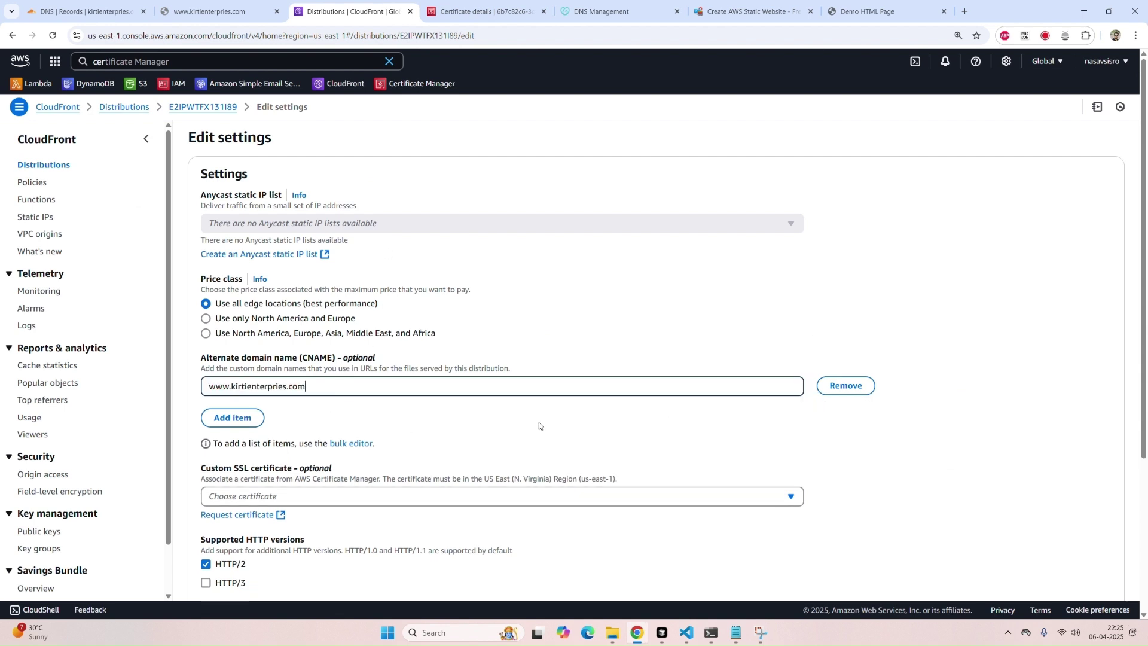
- Check which ACM certificates are offered as the distribution's custom SSL certificate, leaving the selection empty
scroll(533, 426, "down", 2)
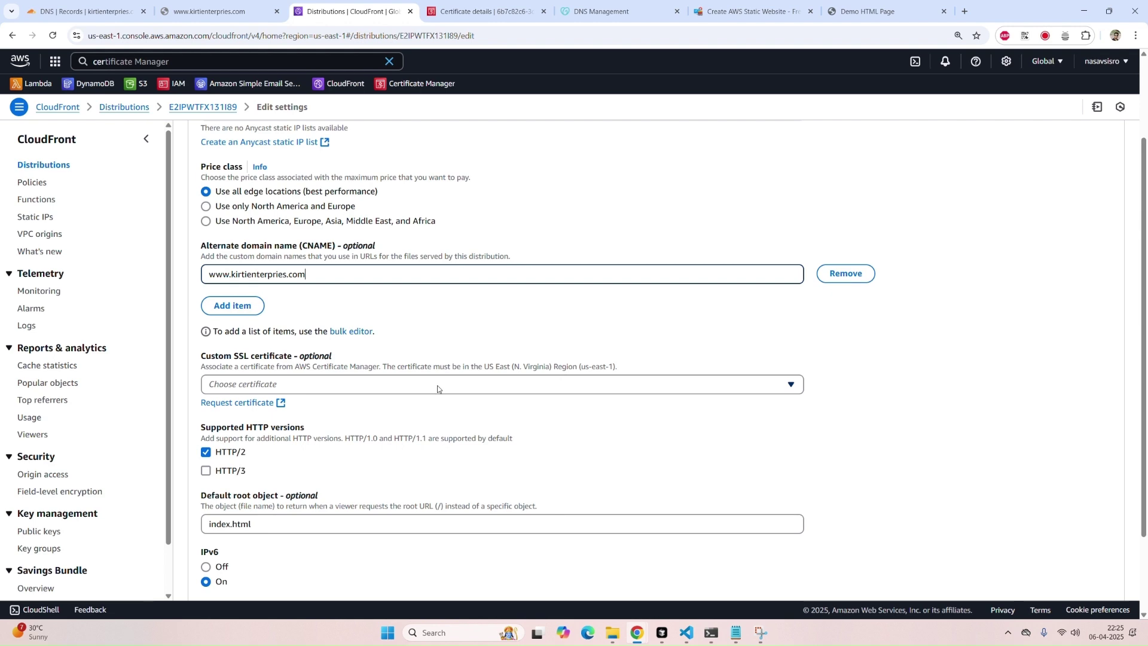
left_click(437, 389)
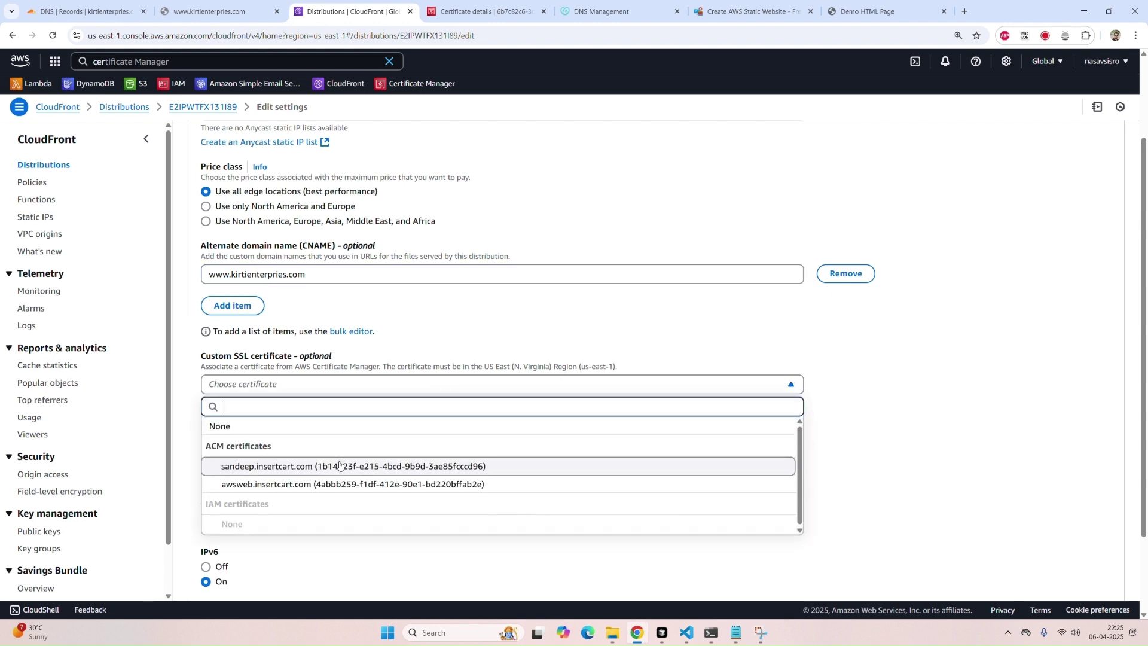
left_click(482, 354)
scroll(339, 400, "up", 2)
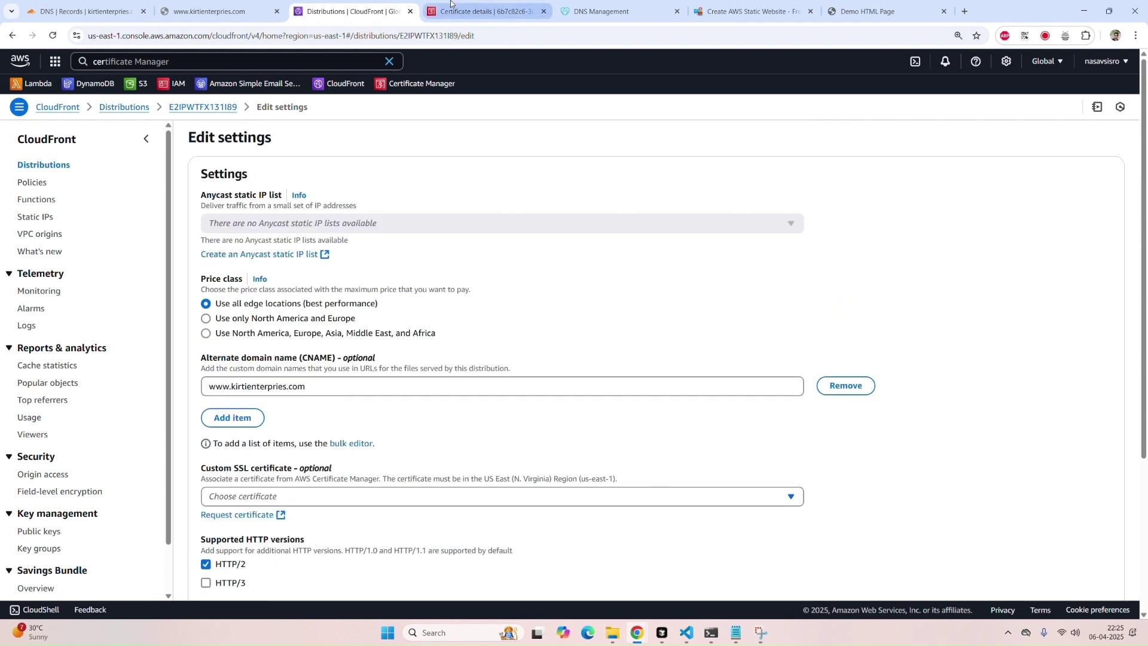
- Switch to the certificate details in AWS Certificate Manager, review the domains' validation status and reload the page
left_click(481, 12)
scroll(406, 353, "down", 3)
triple_click(404, 197)
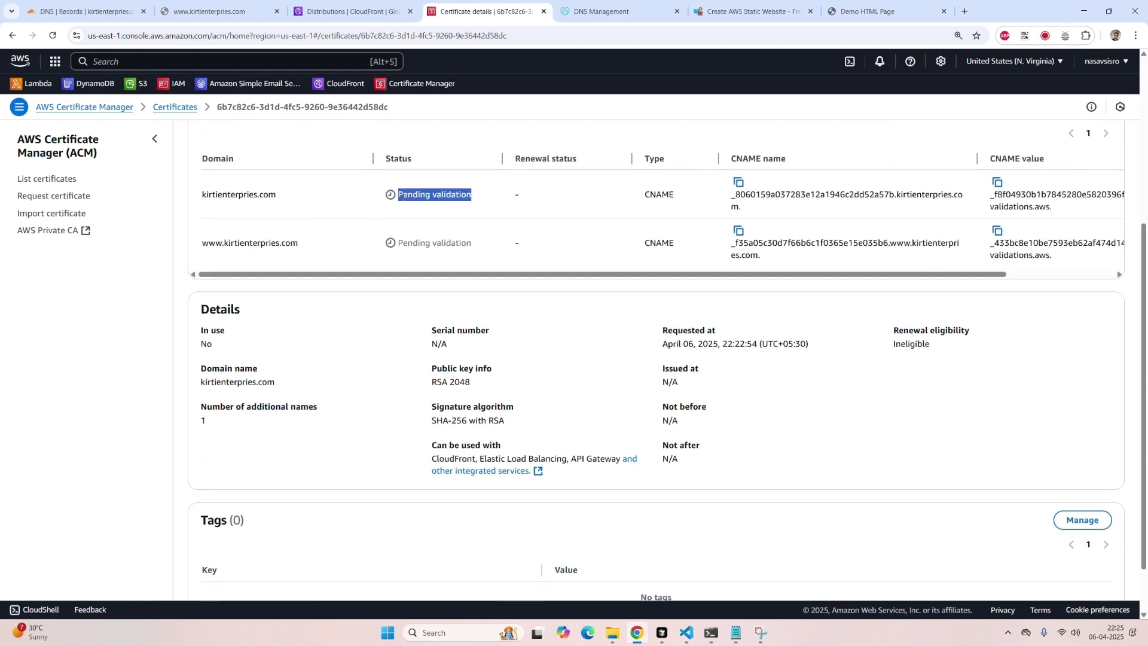
scroll(374, 318, "up", 4)
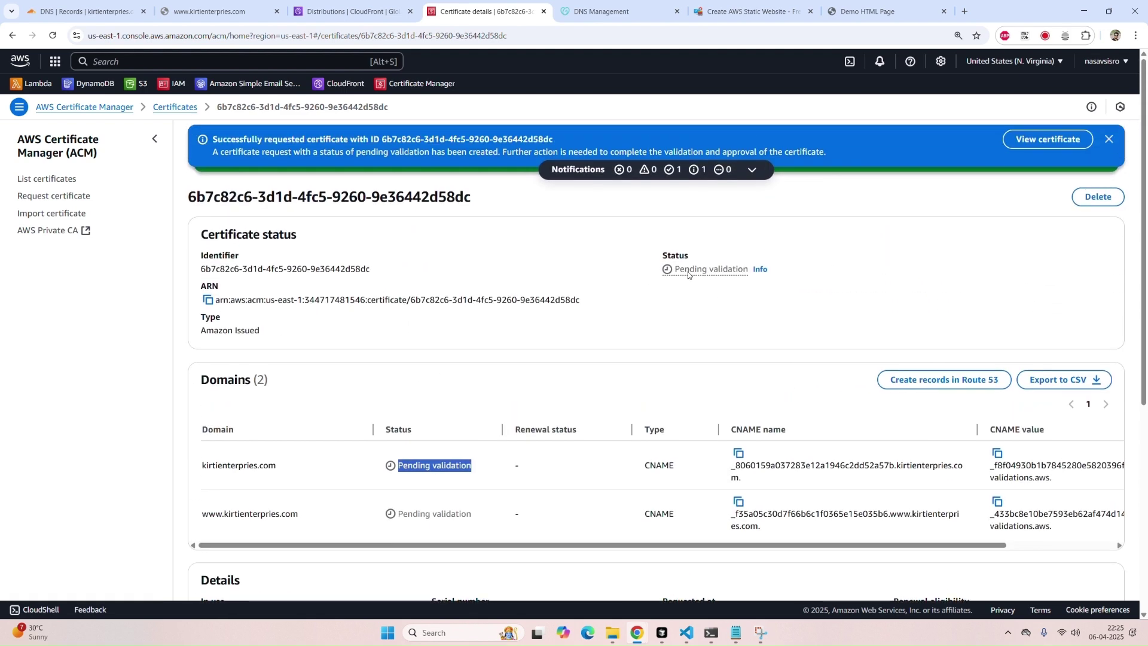
scroll(600, 308, "down", 3)
scroll(525, 357, "up", 4)
key("F5")
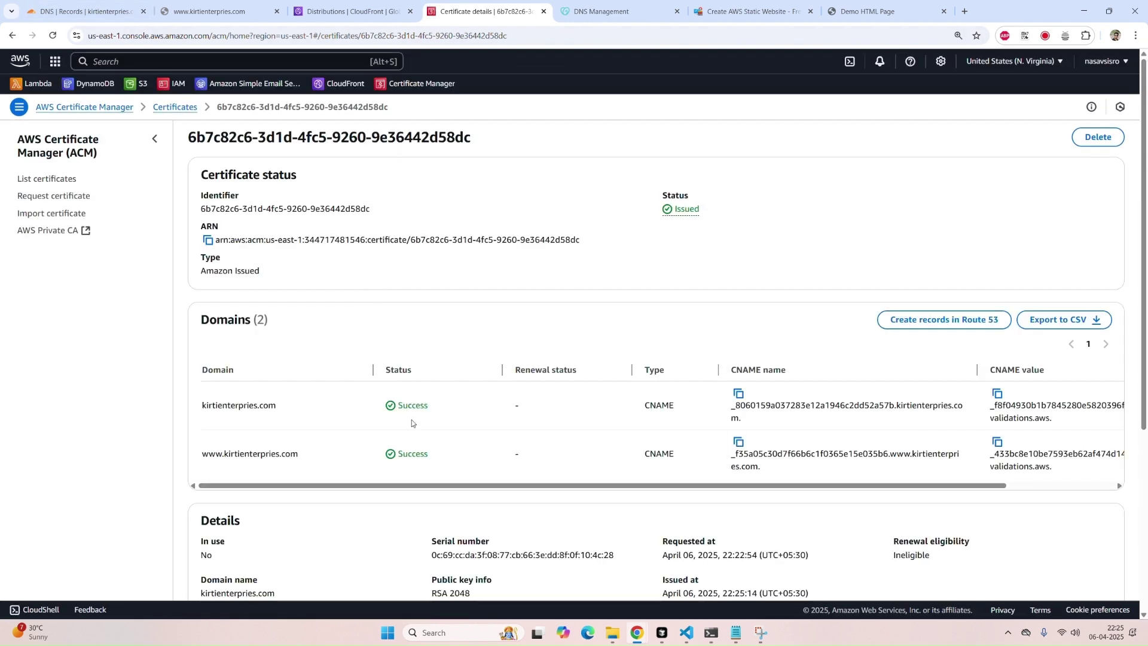
- Select the kirtienterpries.com certificate as the CloudFront distribution's custom SSL certificate and save the changes
left_click(315, 12)
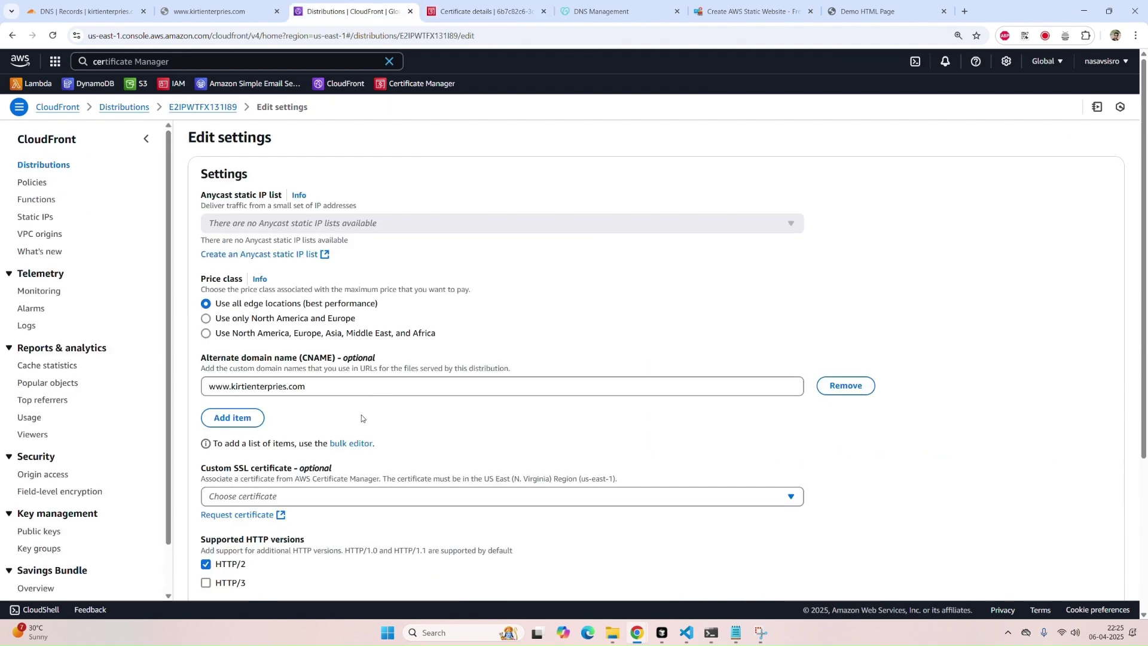
left_click(383, 504)
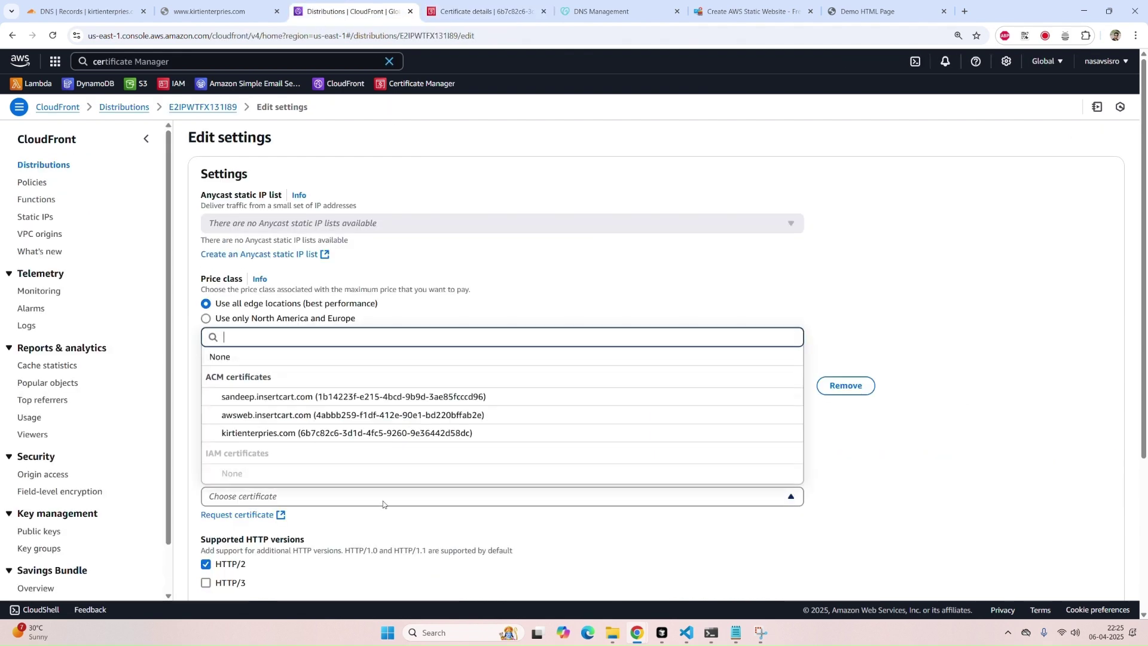
left_click(218, 433)
scroll(218, 439, "down", 5)
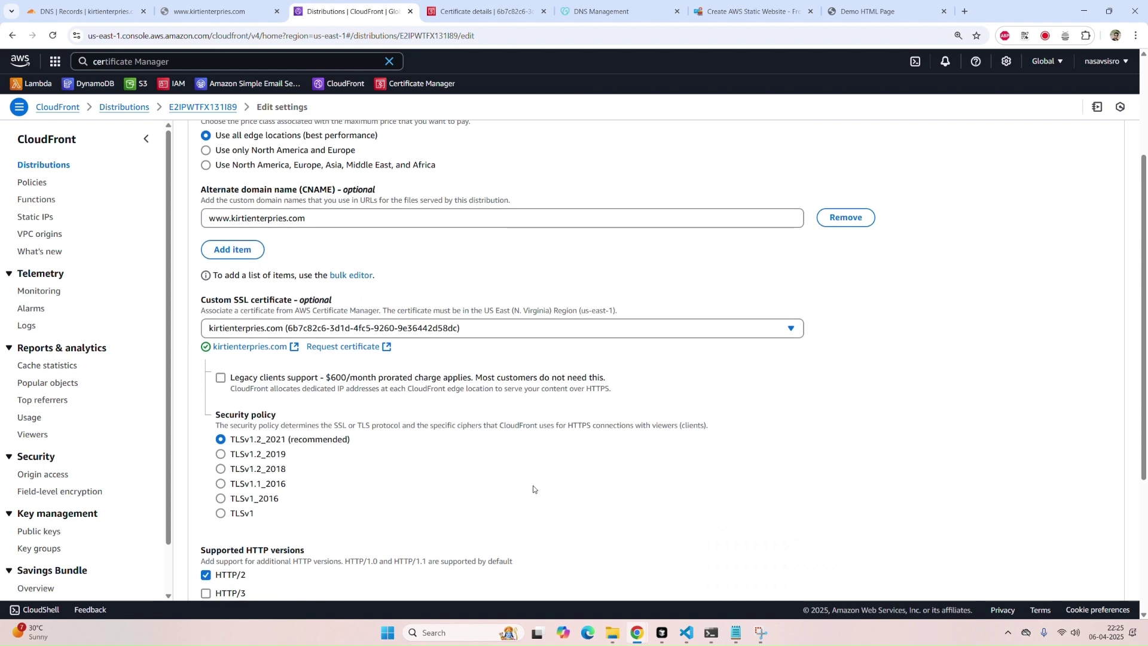
scroll(242, 468, "down", 2)
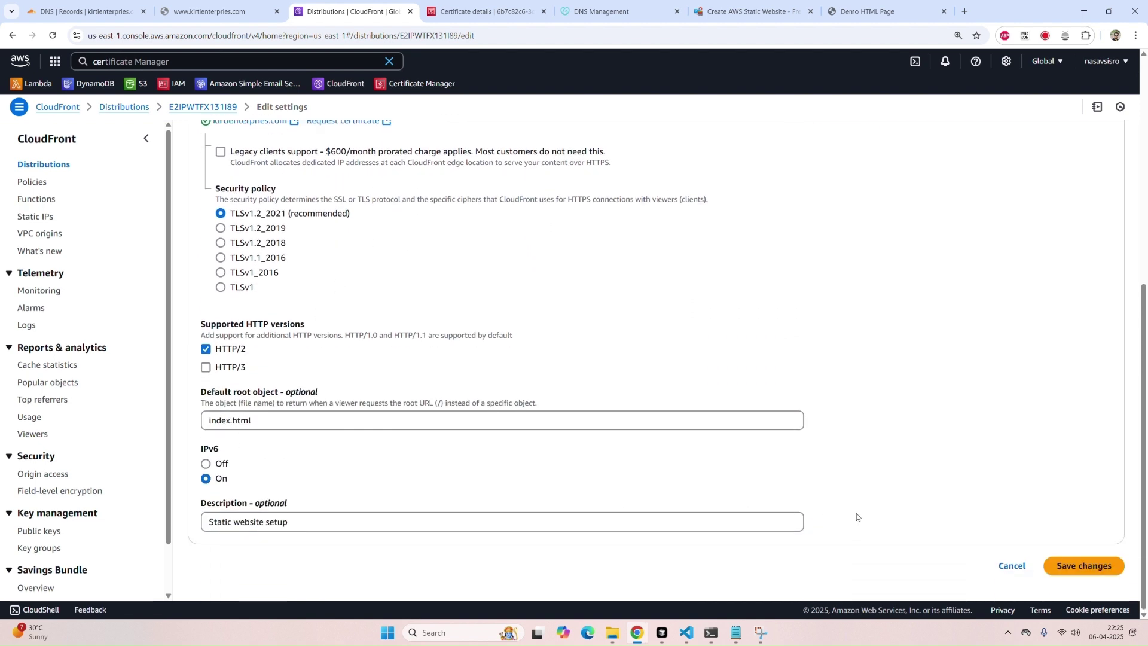
left_click(1084, 566)
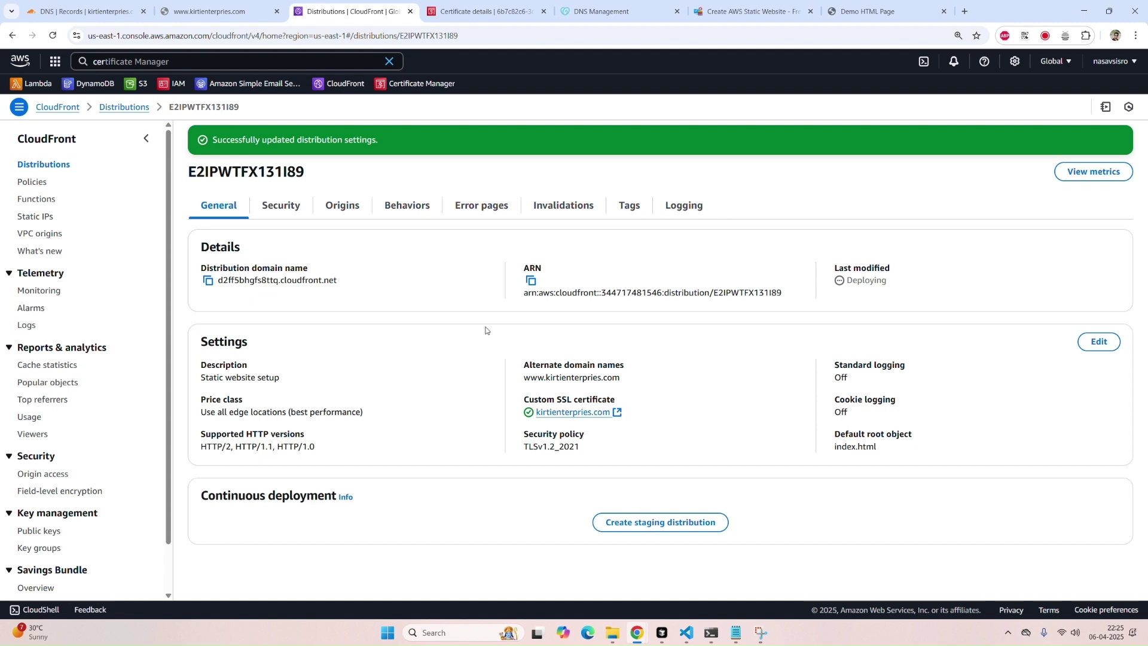
mouse_move(518, 382)
left_mouse_down()
mouse_move(621, 377)
mouse_move(518, 379)
left_mouse_up()
left_click(515, 383)
right_click(533, 379)
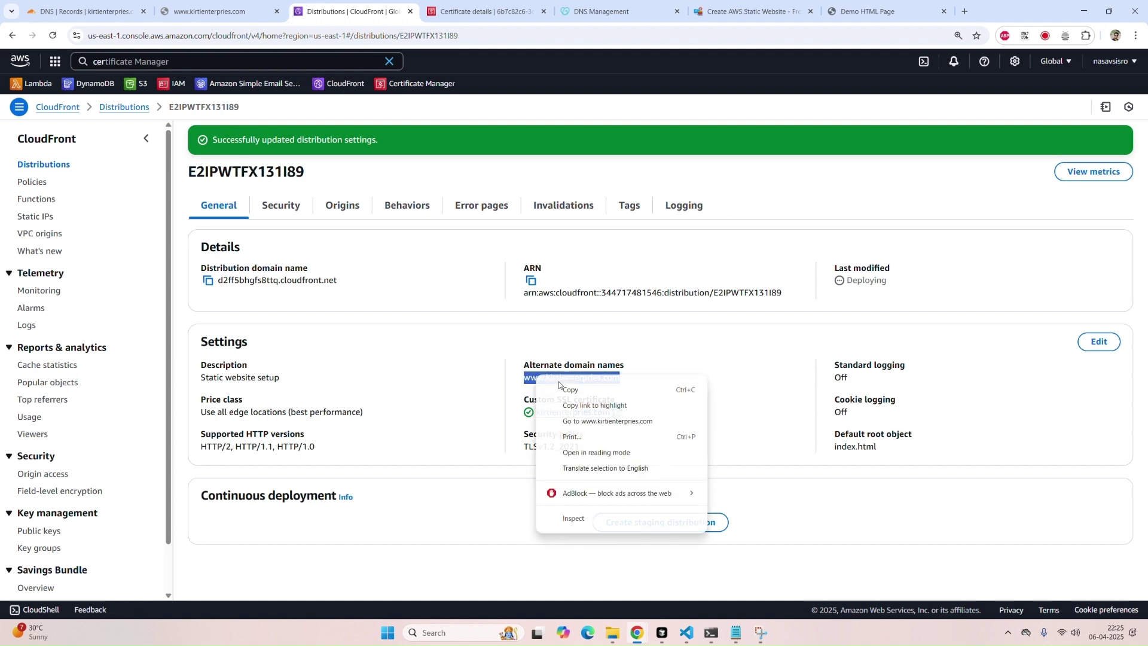
left_click(604, 421)
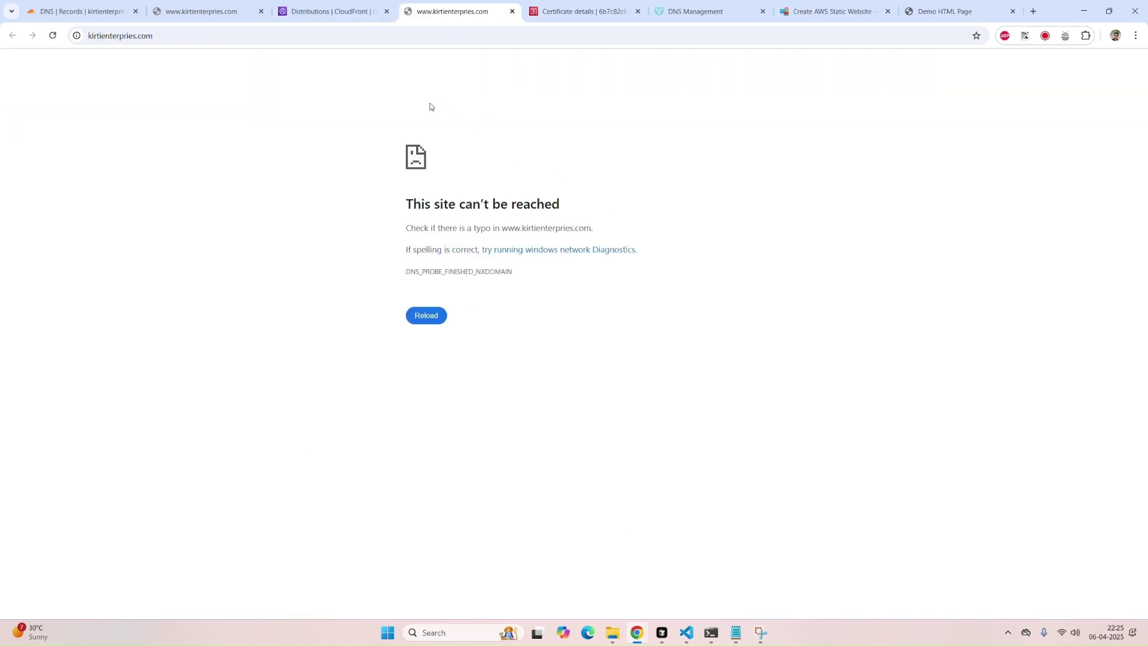
- Copy the address without the www prefix, test kirtienterpries.com in an Incognito window, and return to the www page
left_click(243, 35)
double_click(176, 36)
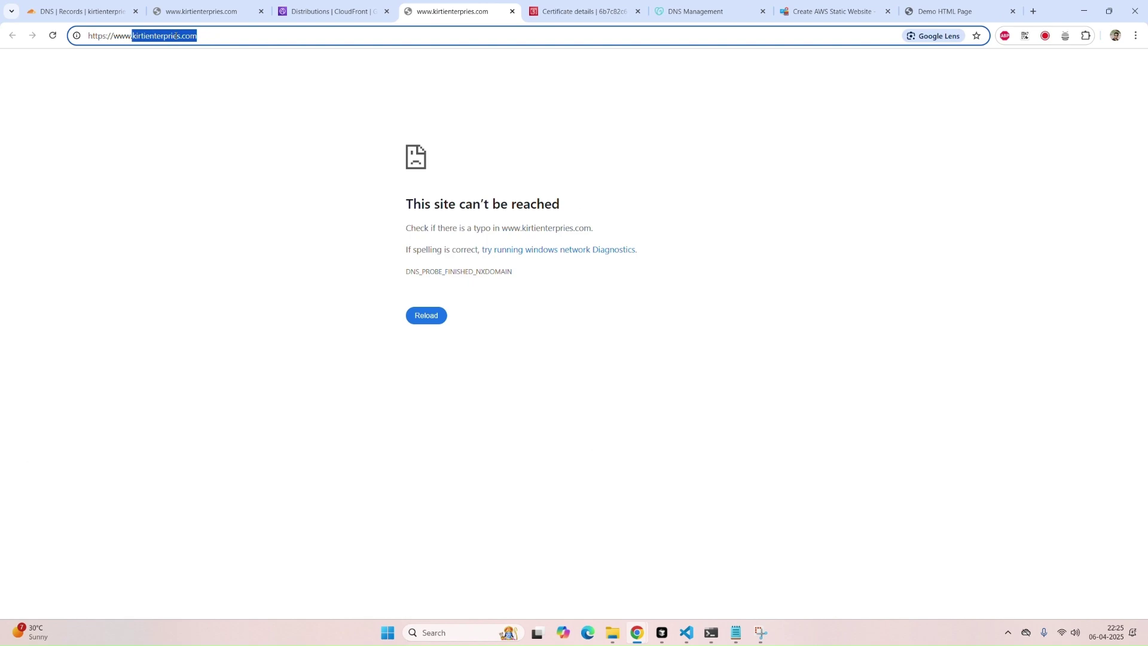
key("ctrl+c")
key("ctrl+shift+n")
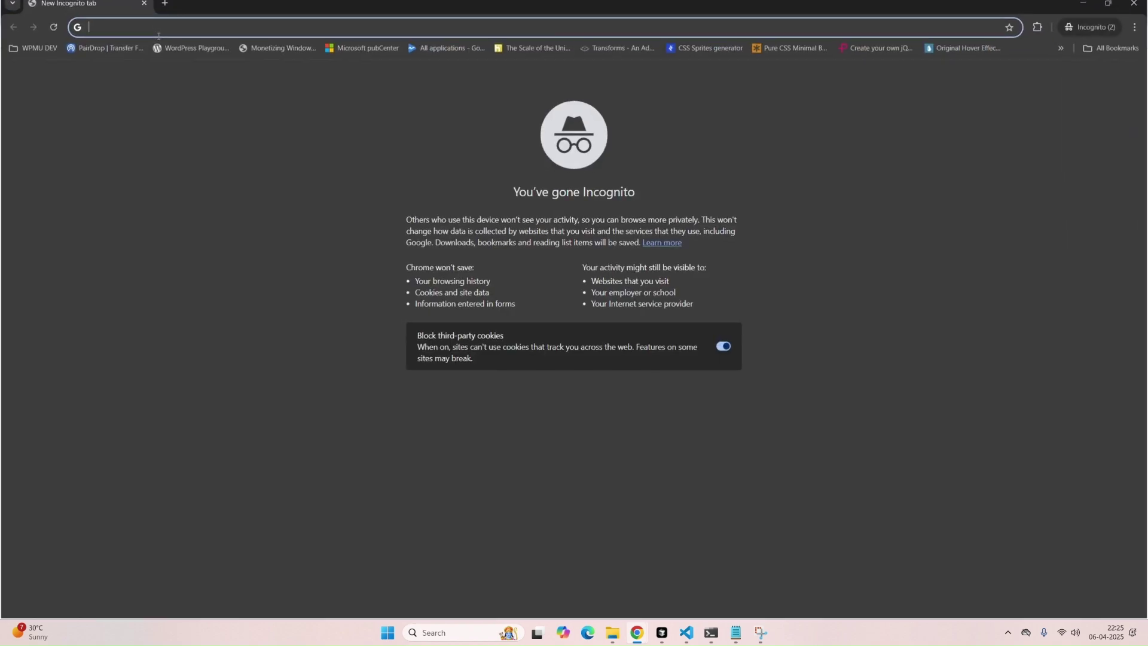
key("ctrl+v")
key("Return")
key("alt+Tab")
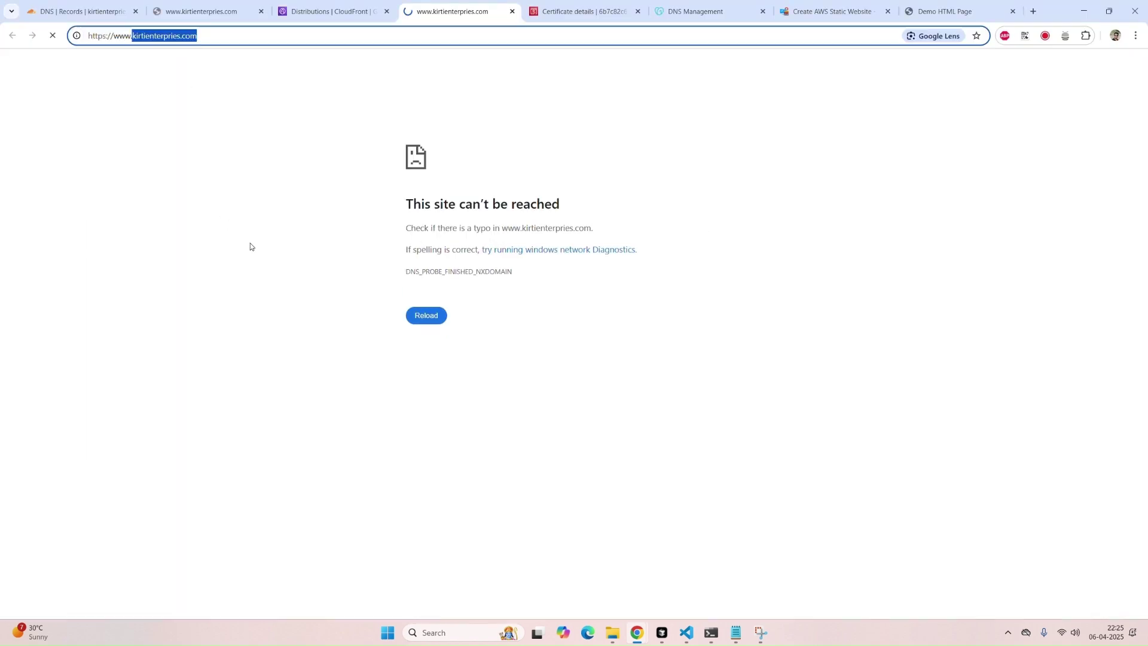
- Check the www page's address, then reload kirtienterpries.com in the Incognito window and inspect its full URL
left_click(352, 190)
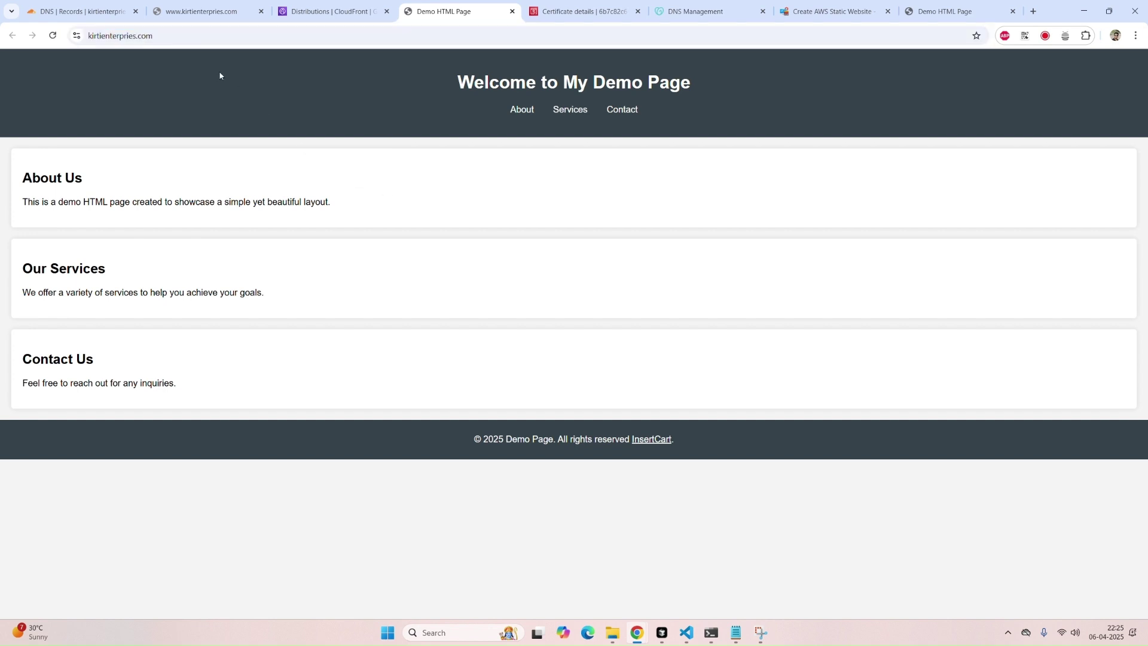
left_click(222, 35)
key("alt+Tab")
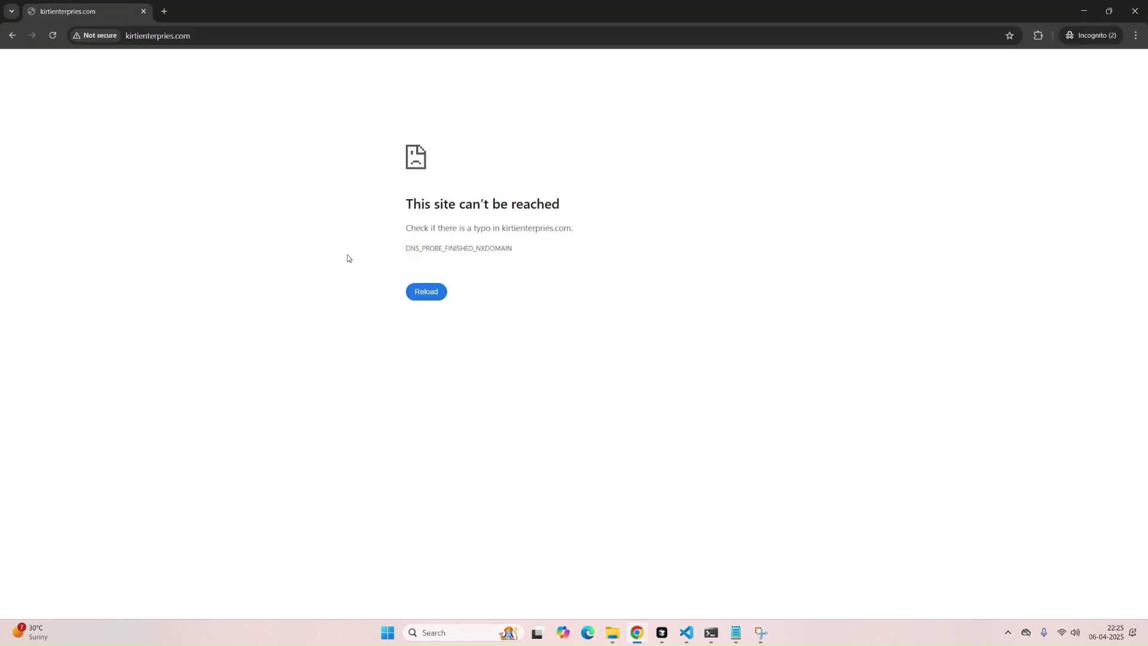
key("ctrl+r")
left_click(188, 37)
key("Left")
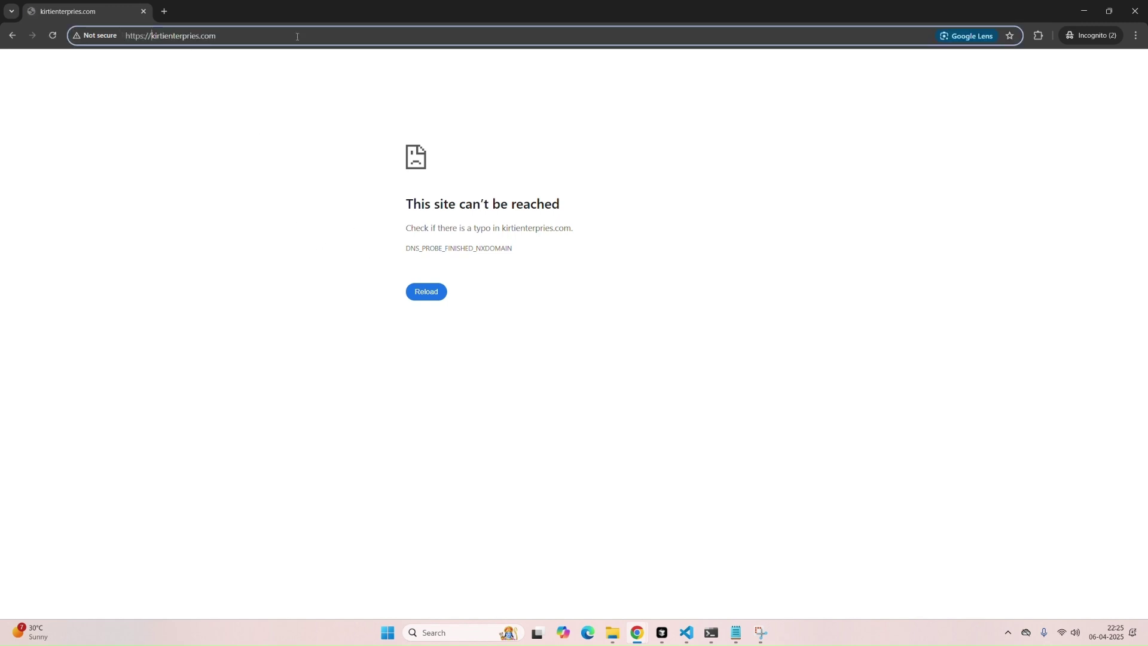
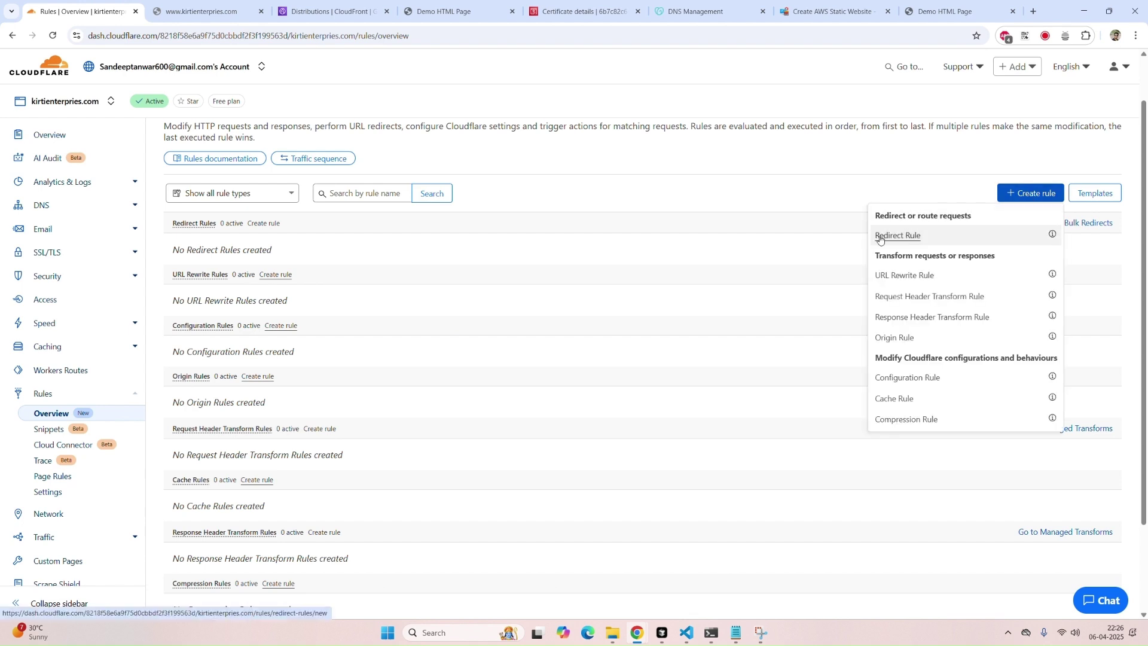
- Browse the rule templates and create a rule from the Redirect from Root to WWW template
left_click(585, 195)
scroll(700, 271, "up", 2)
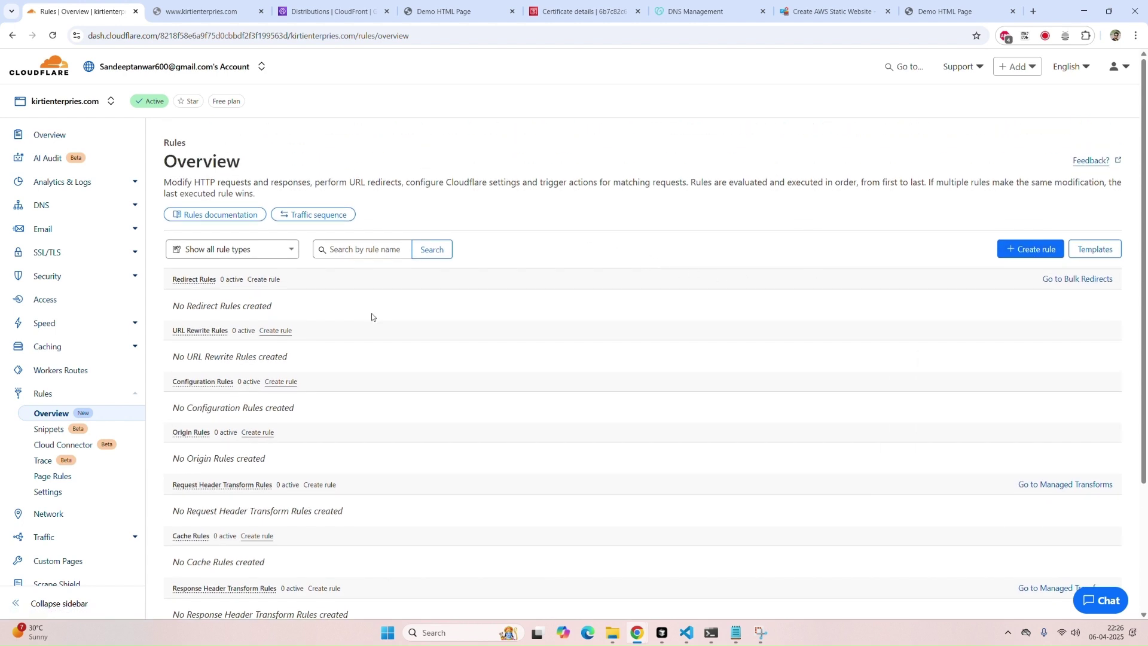
left_click(1095, 248)
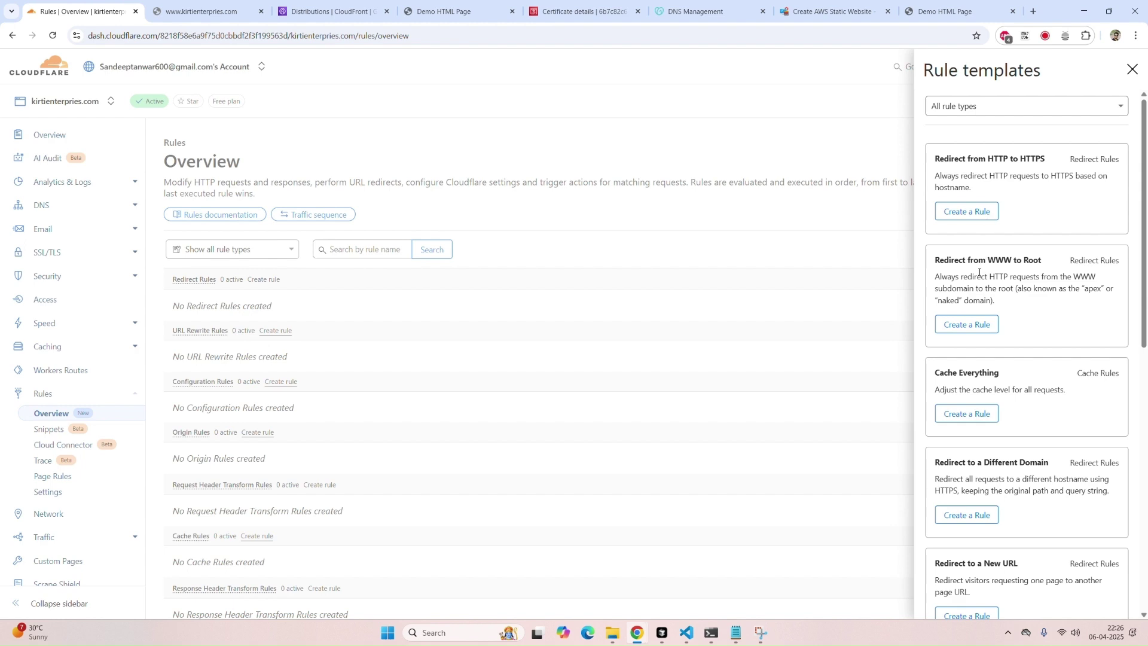
left_click_drag(939, 260, 1043, 261)
scroll(1010, 306, "down", 3)
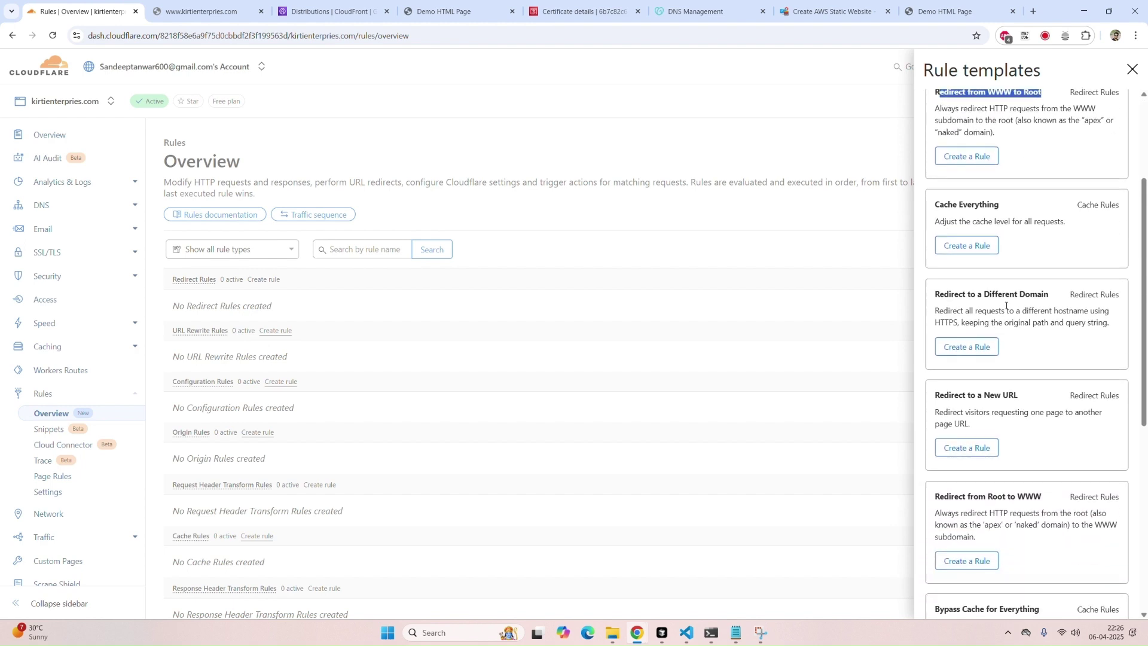
scroll(1006, 307, "down", 3)
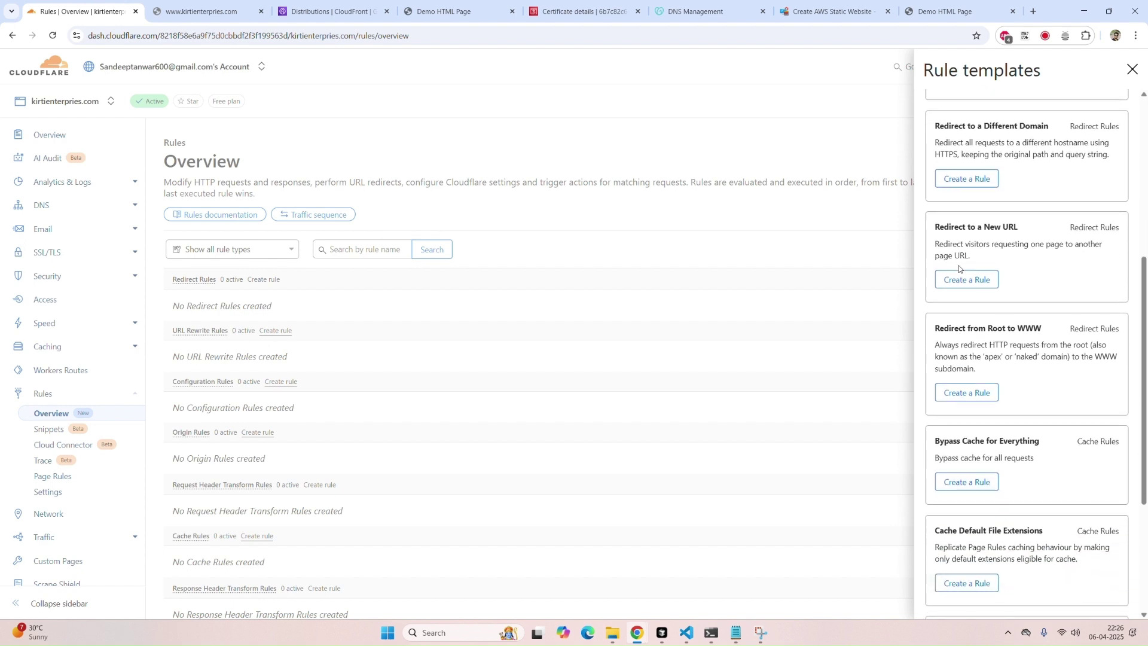
scroll(930, 278, "down", 1)
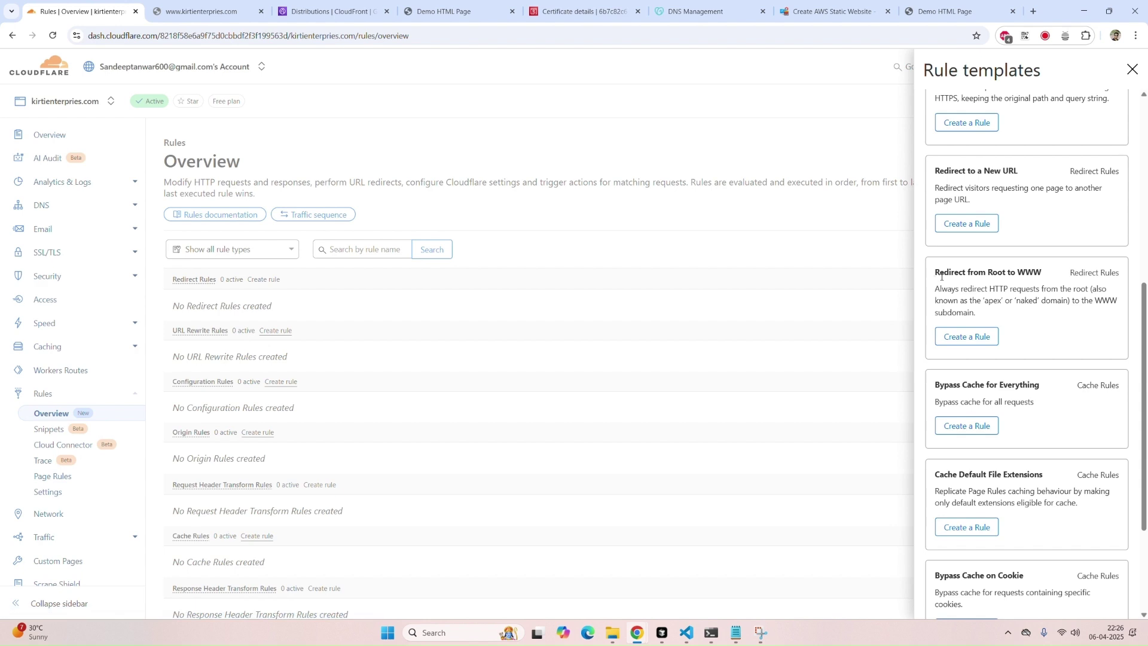
left_click_drag(942, 276, 1032, 276)
left_click_drag(933, 273, 1051, 275)
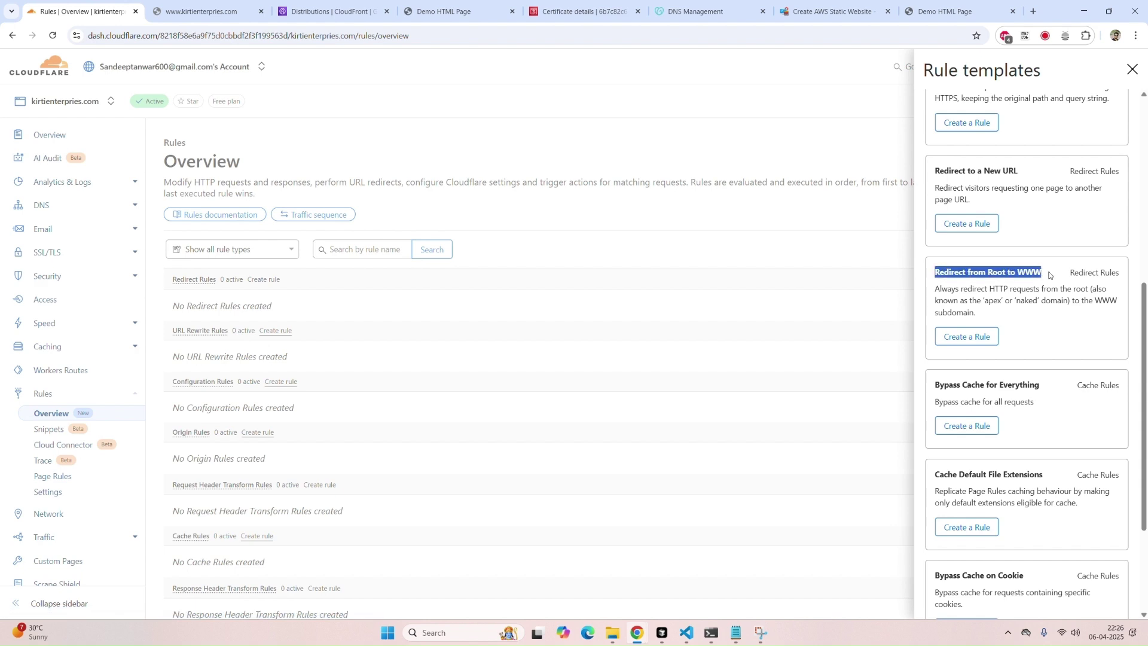
left_click(961, 338)
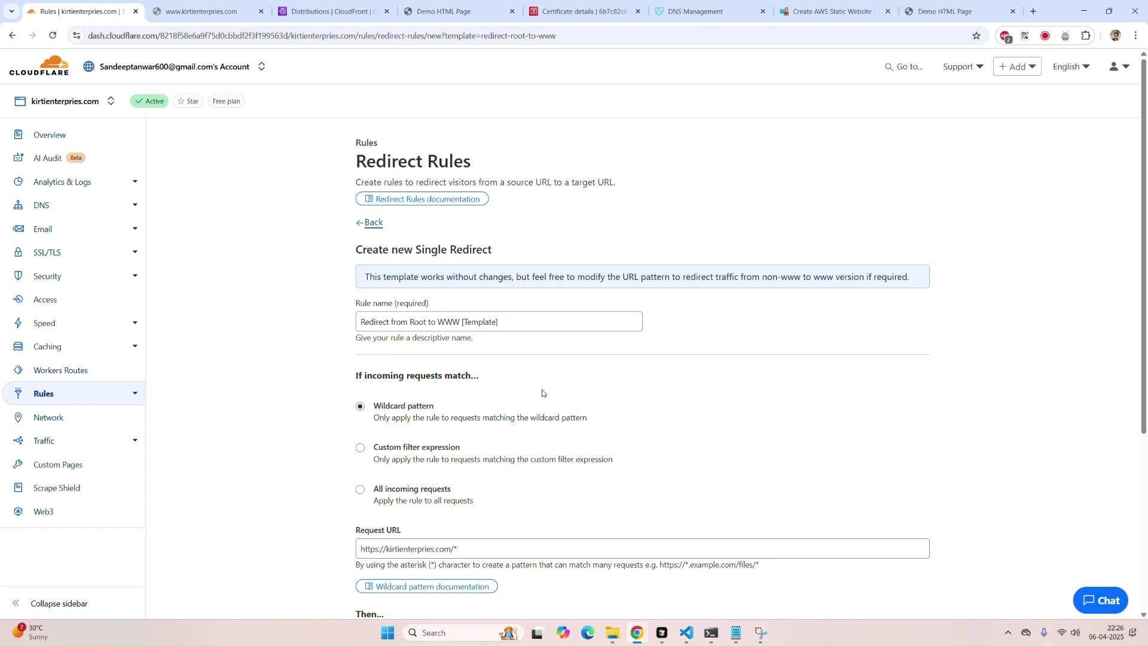
- Review the redirect rule's wildcard Request URL, its example pattern, and the Target URL
scroll(584, 397, "down", 2)
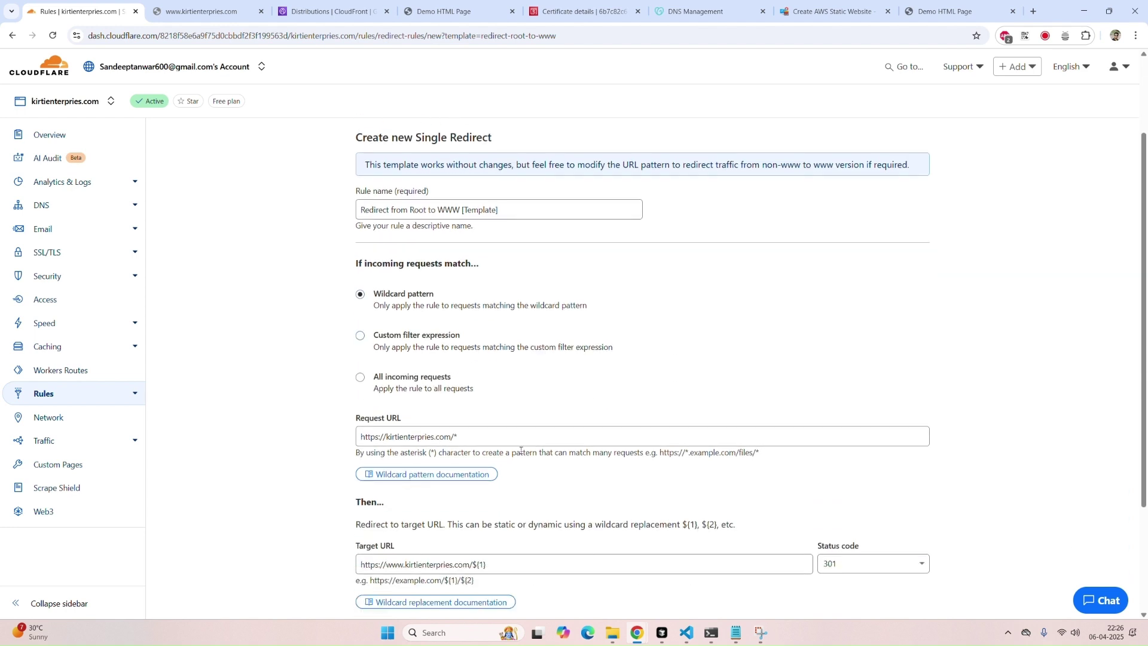
scroll(294, 347, "down", 2)
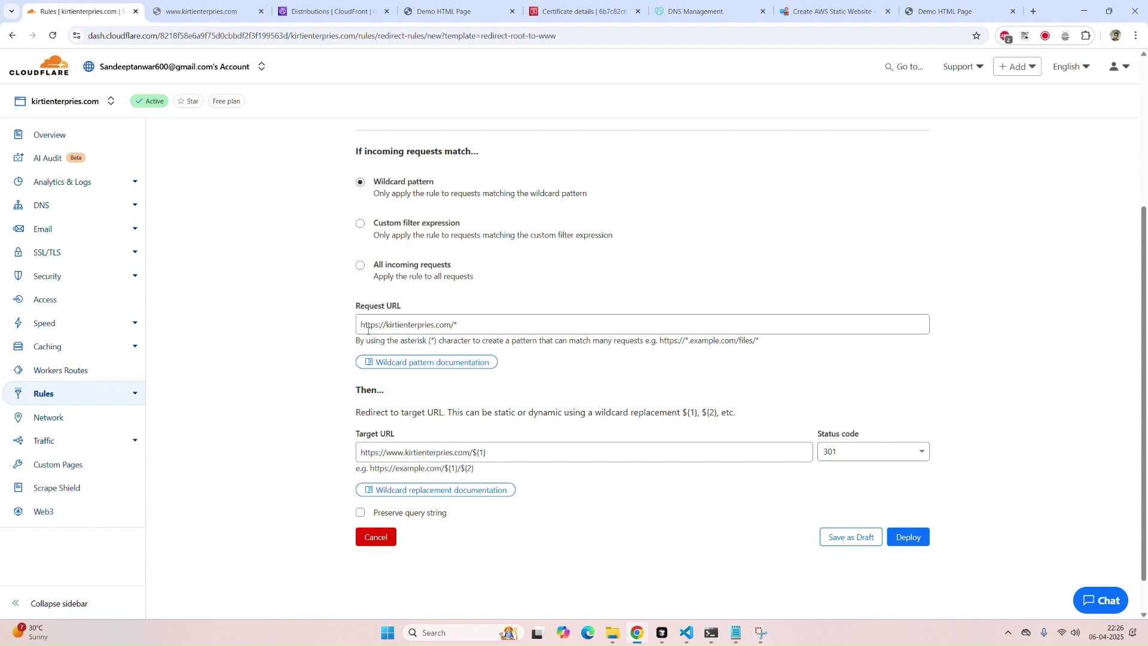
left_click_drag(505, 325, 352, 328)
left_click(359, 325)
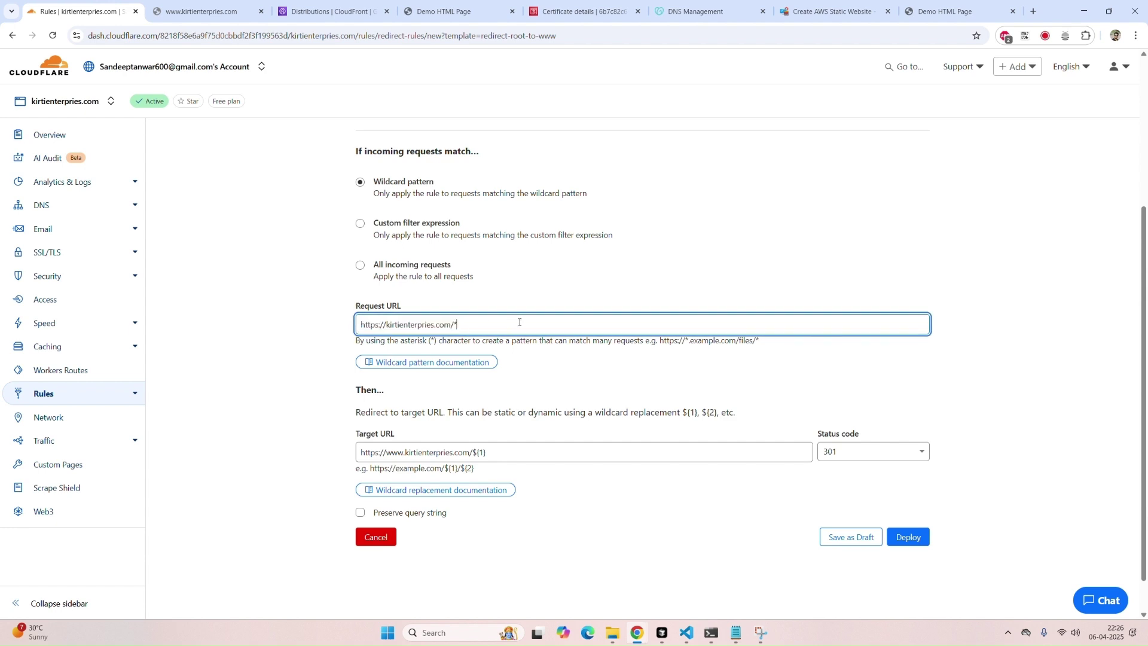
left_click_drag(452, 325, 469, 325)
left_click_drag(739, 342, 757, 342)
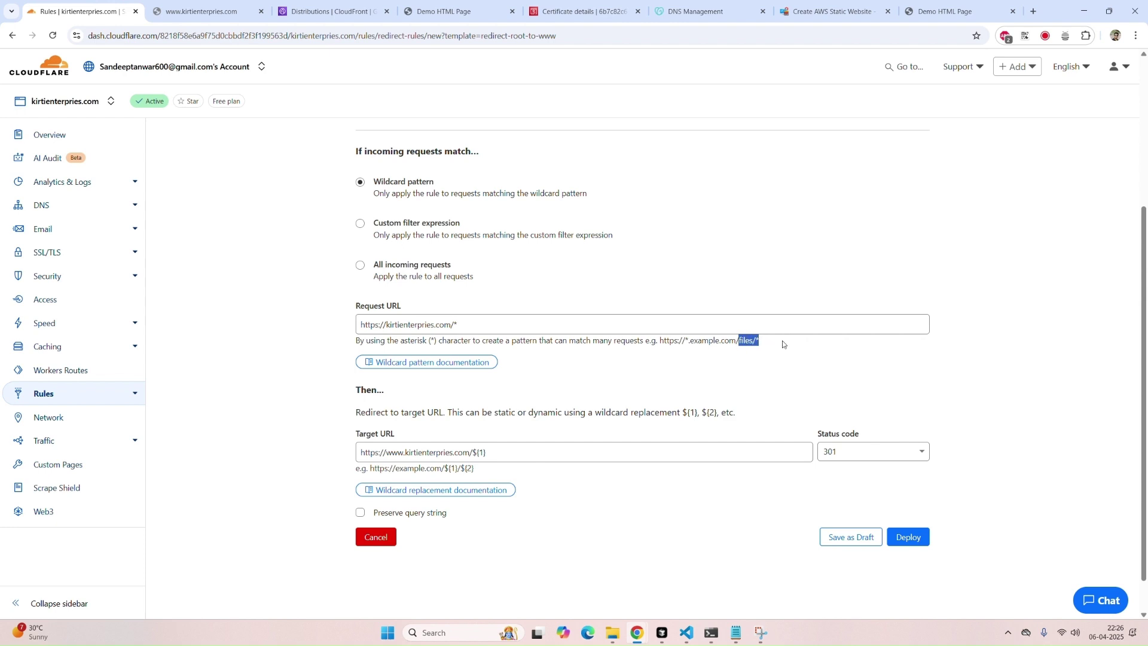
double_click(742, 342)
left_click_drag(360, 453, 518, 453)
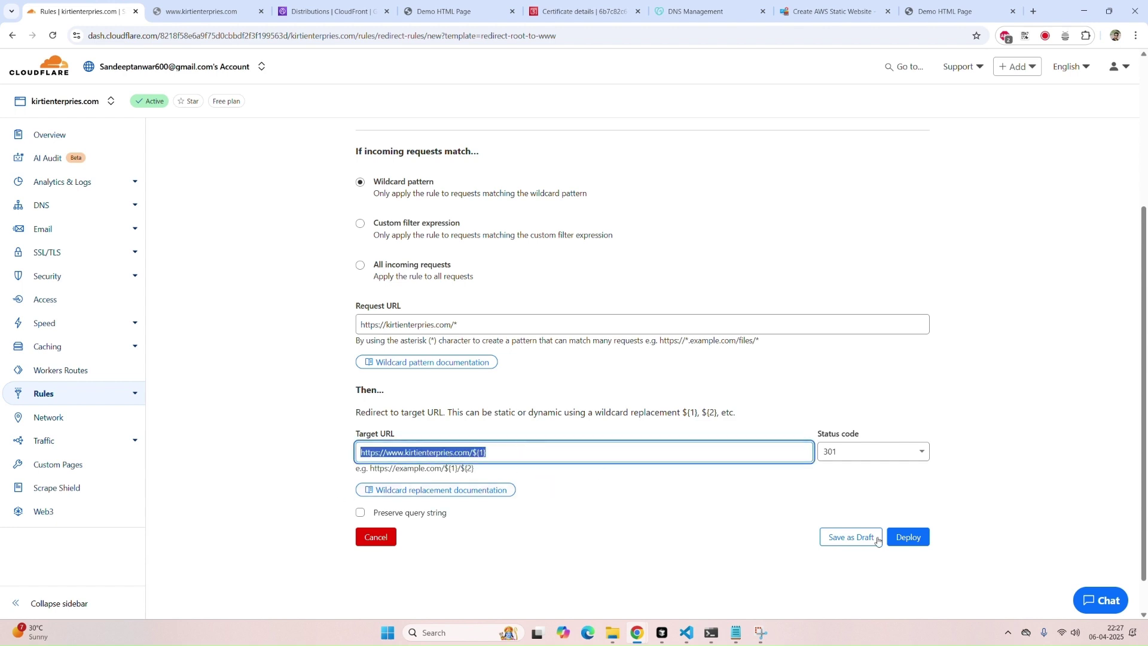
left_click(921, 543)
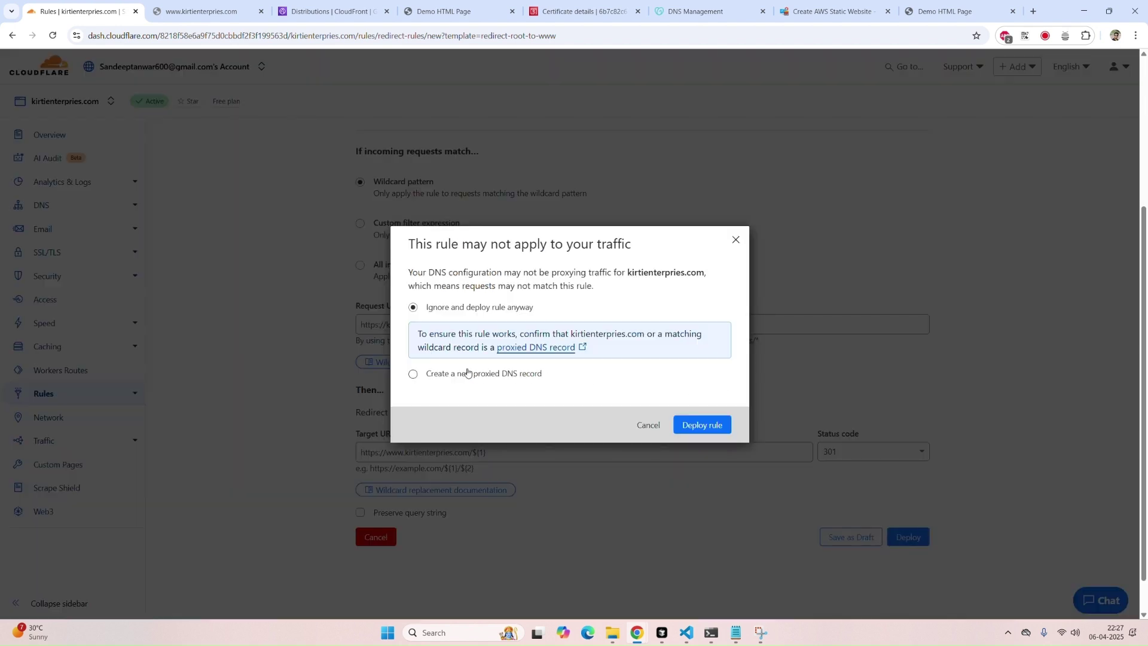
left_click(416, 376)
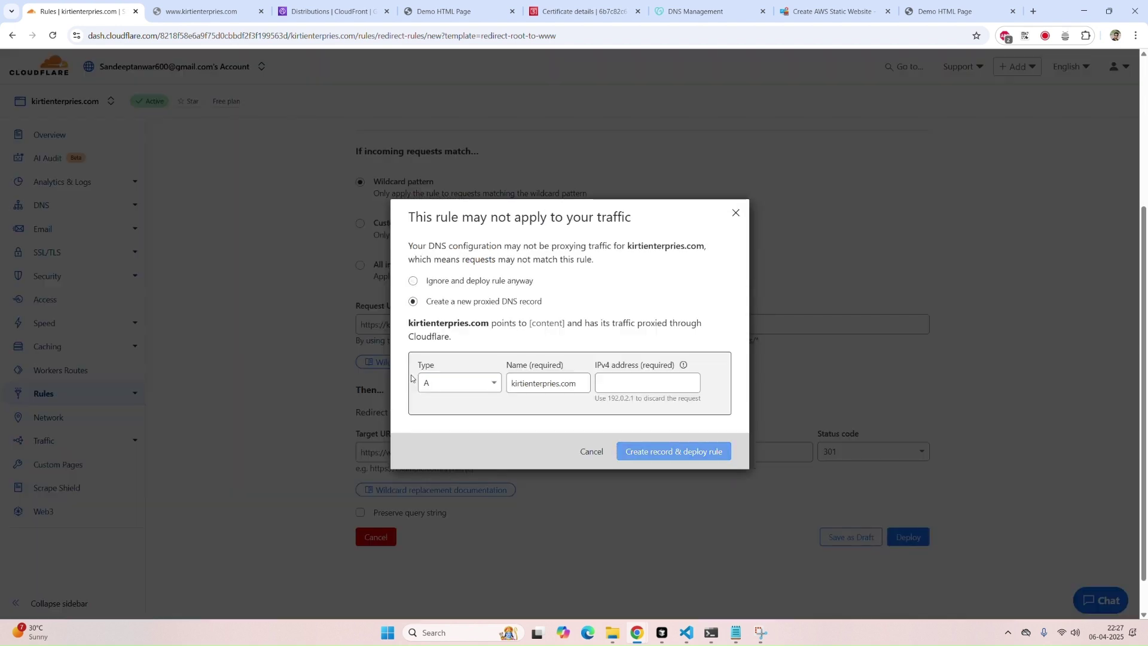
left_click(472, 387)
left_click(462, 449)
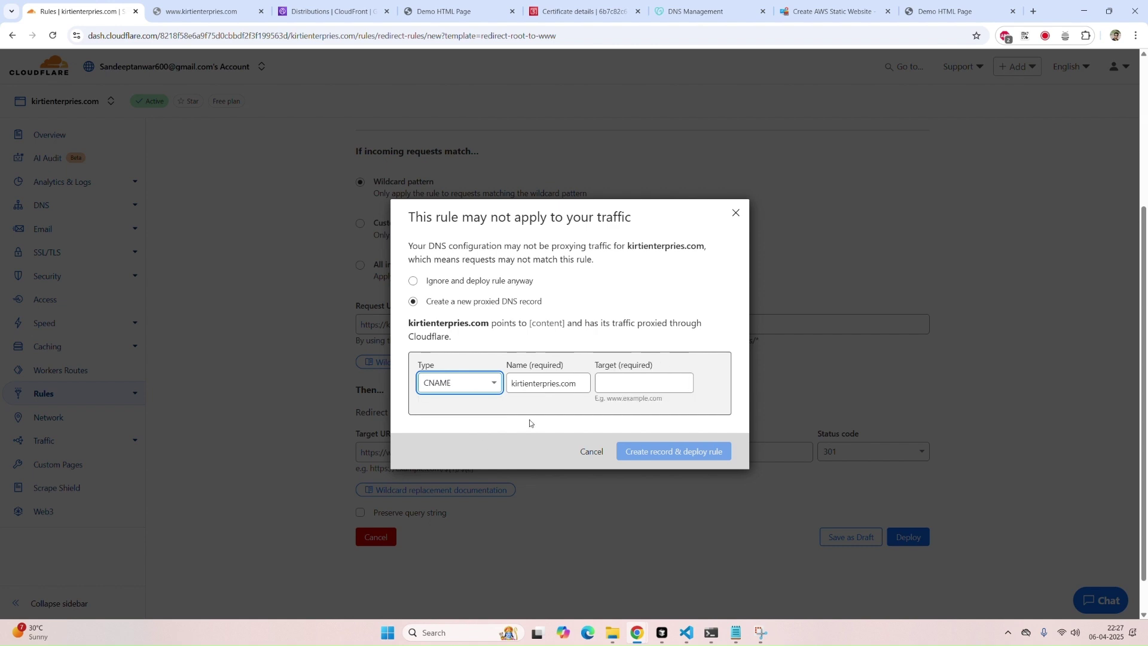
left_click(637, 385)
double_click(574, 380)
key("ctrl+c")
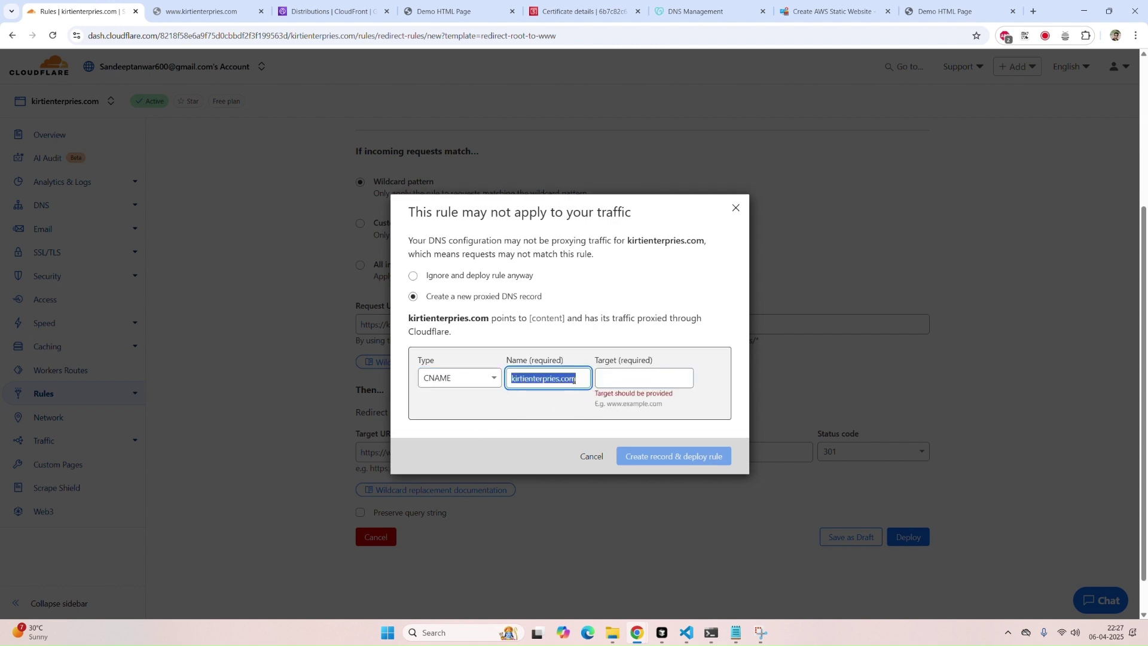
left_click(622, 380)
type("www.")
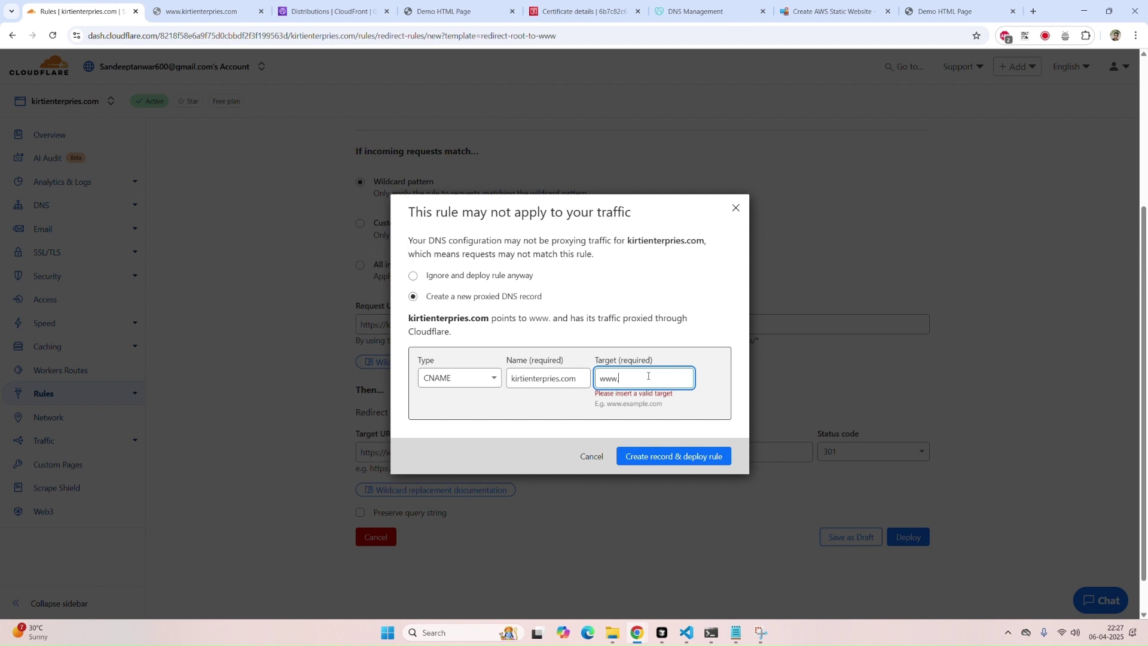
key("ctrl+v")
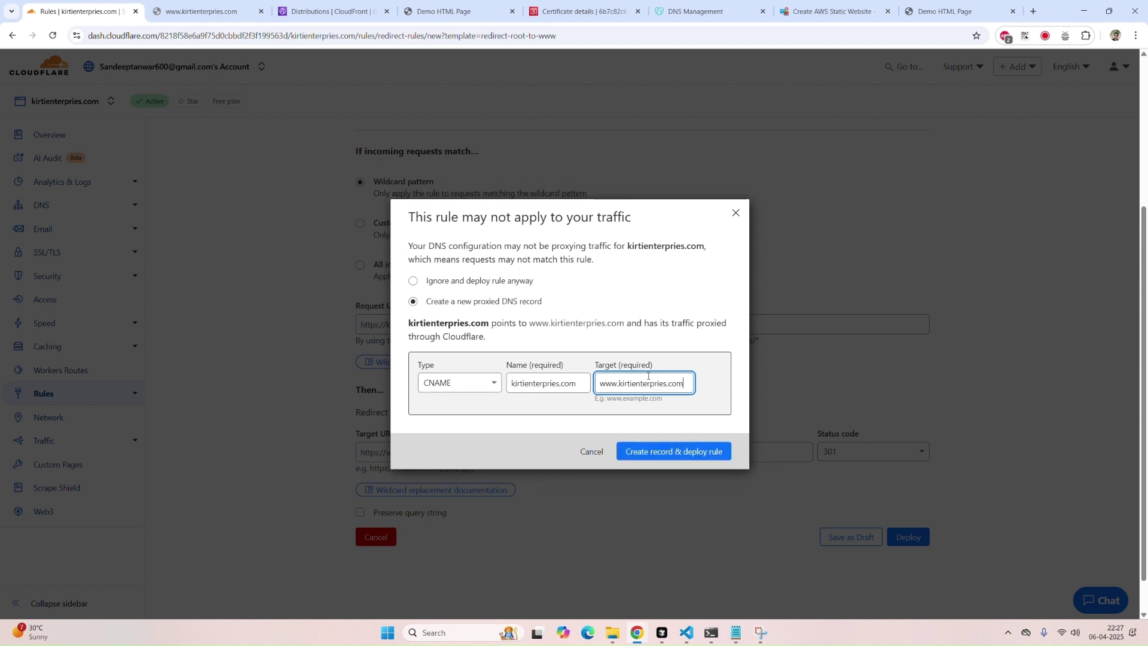
left_click(658, 458)
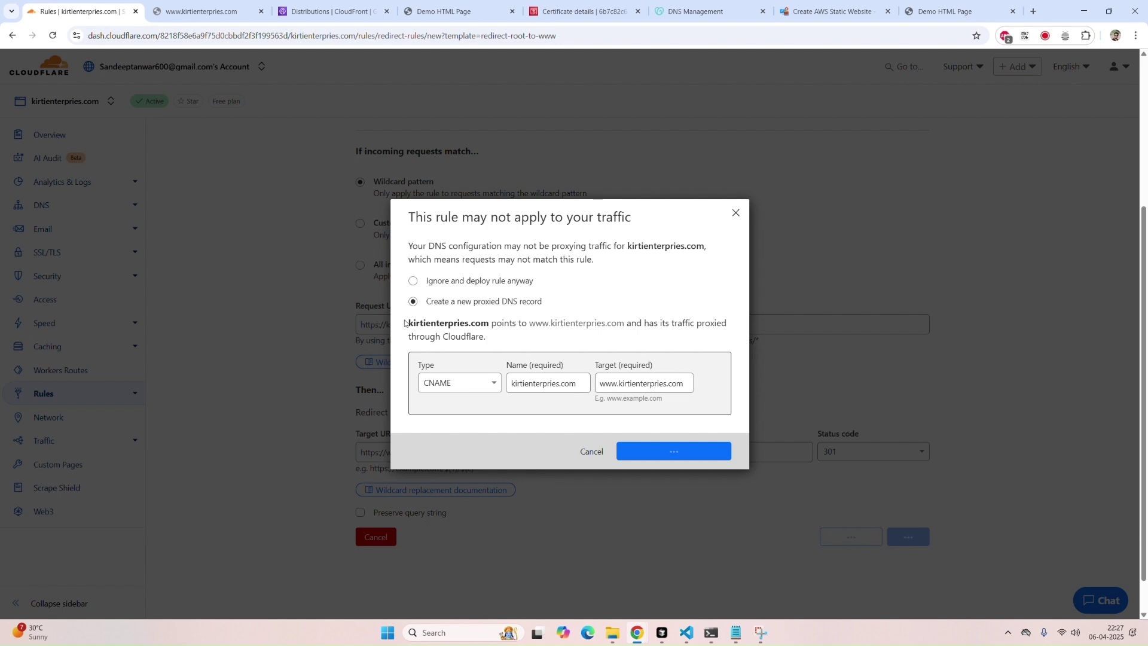
left_click_drag(405, 323, 494, 324)
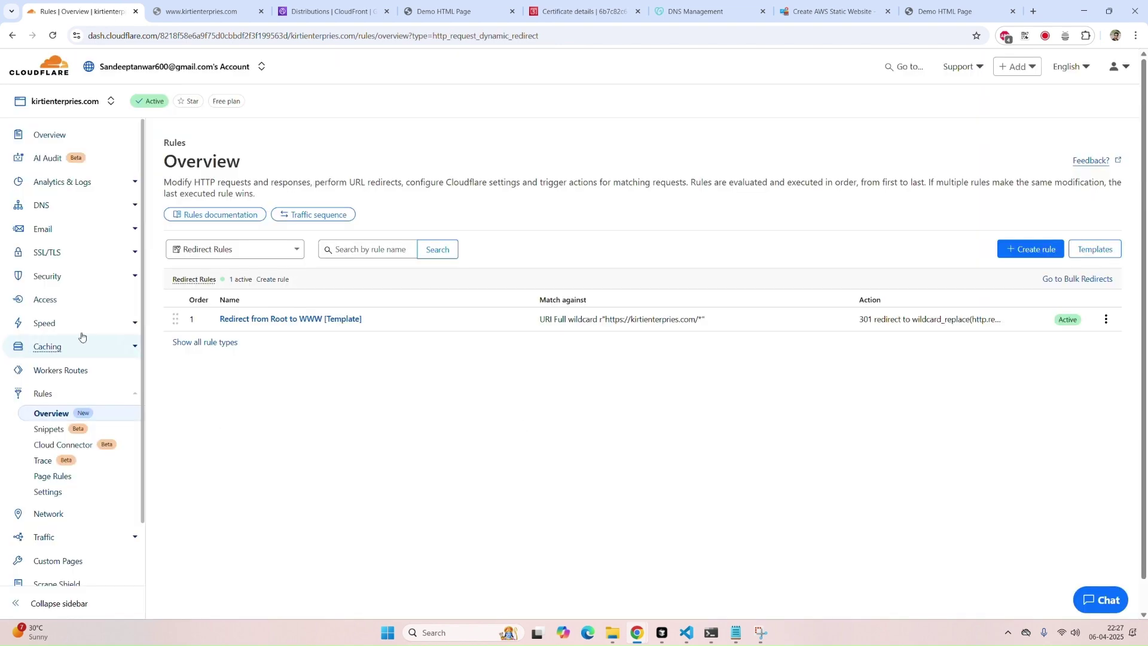
- Check the DNS records for the new kirtienterpries.com CNAME entry and its content
left_click(43, 210)
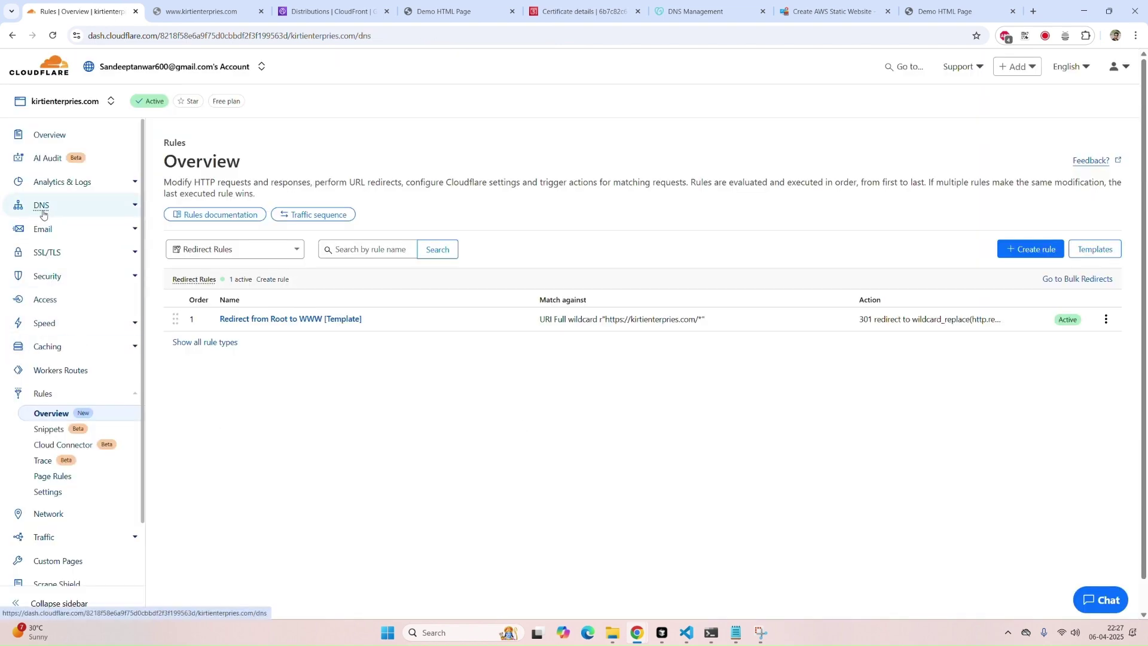
scroll(309, 330, "down", 3)
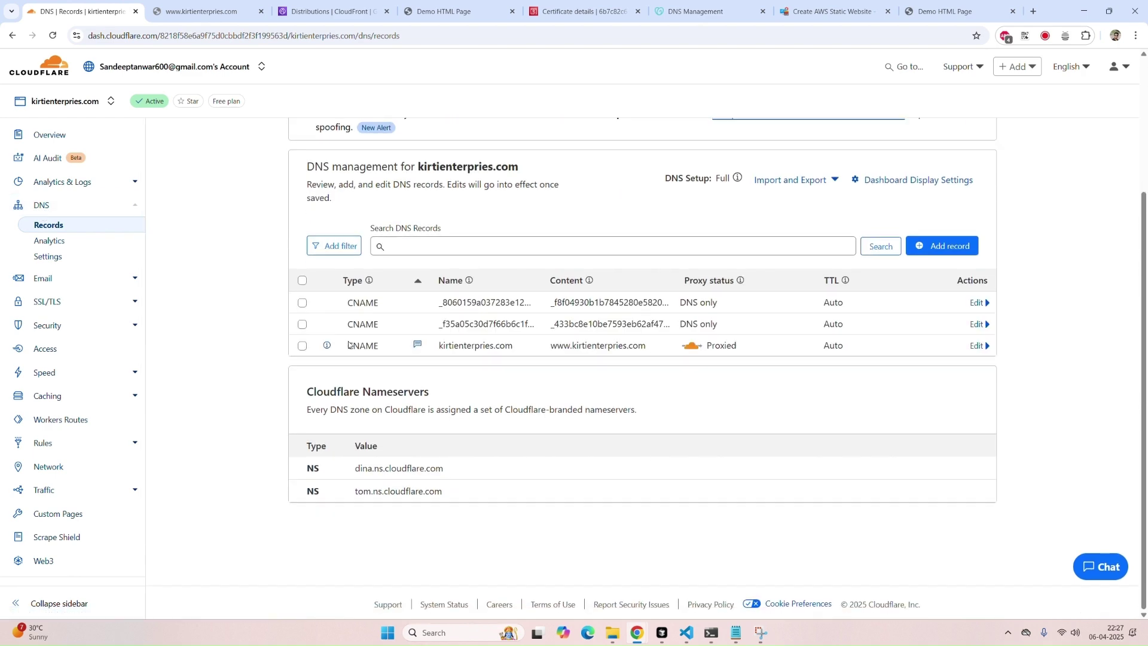
left_click_drag(344, 346, 664, 352)
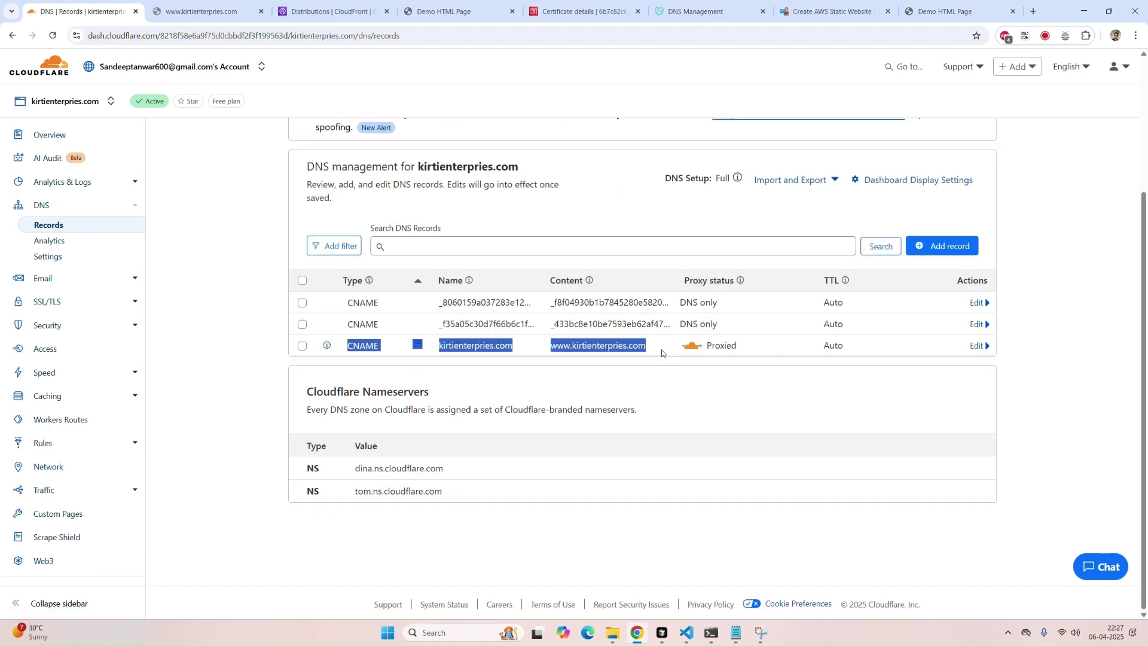
left_click(664, 353)
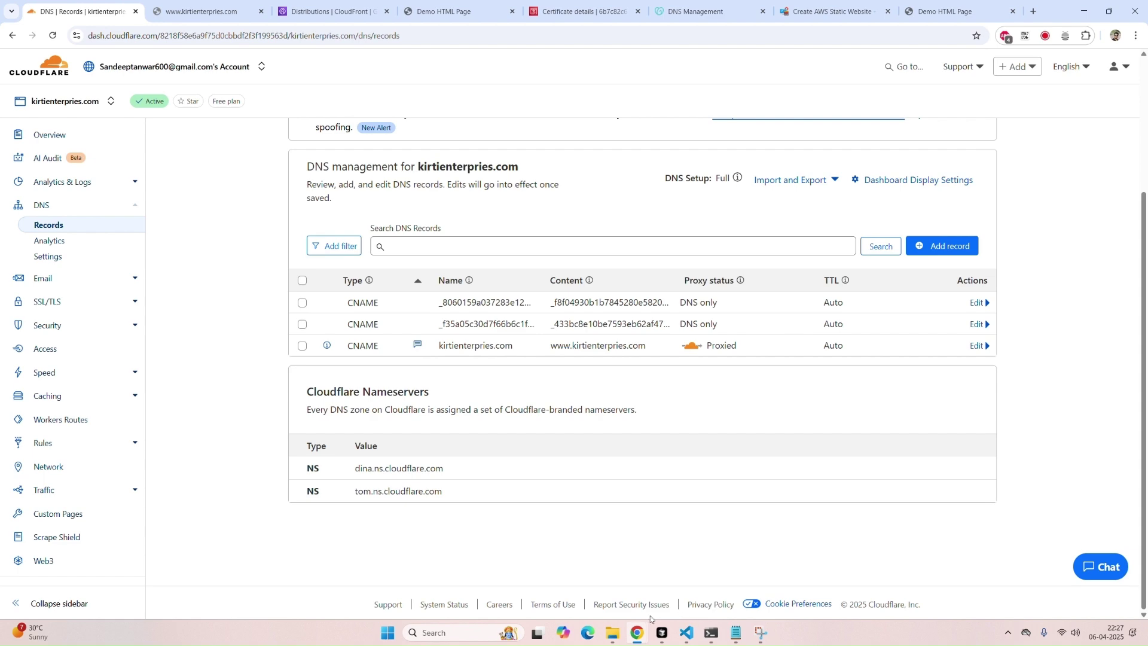
mouse_move(637, 628)
left_click(684, 597)
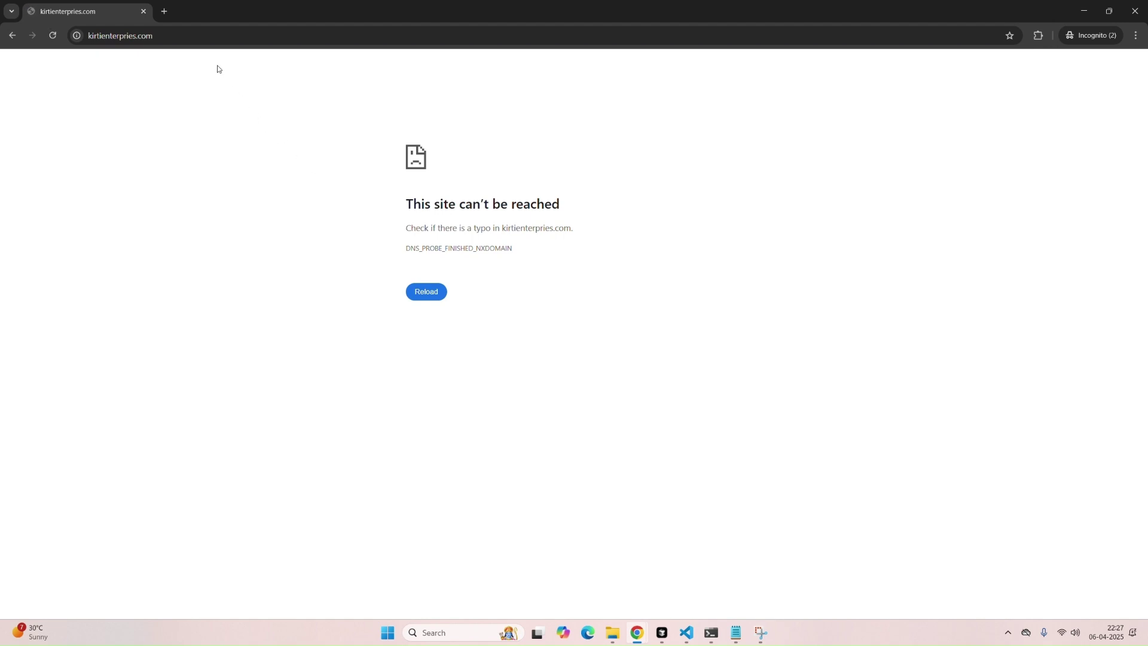
left_click(201, 45)
left_click(201, 46)
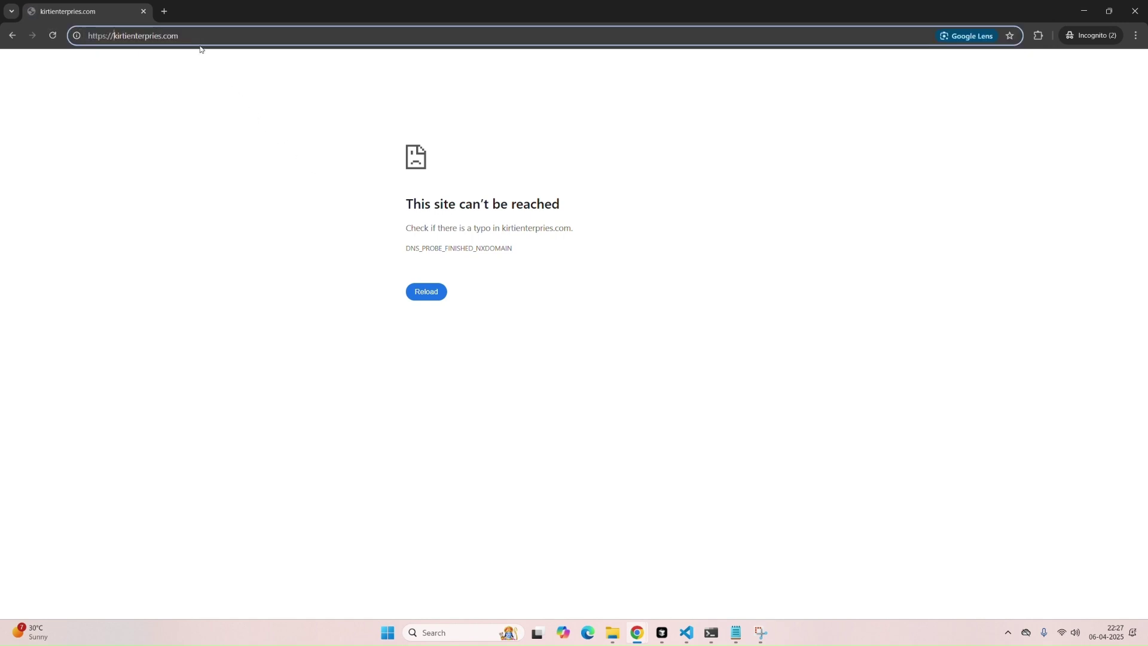
key("Return")
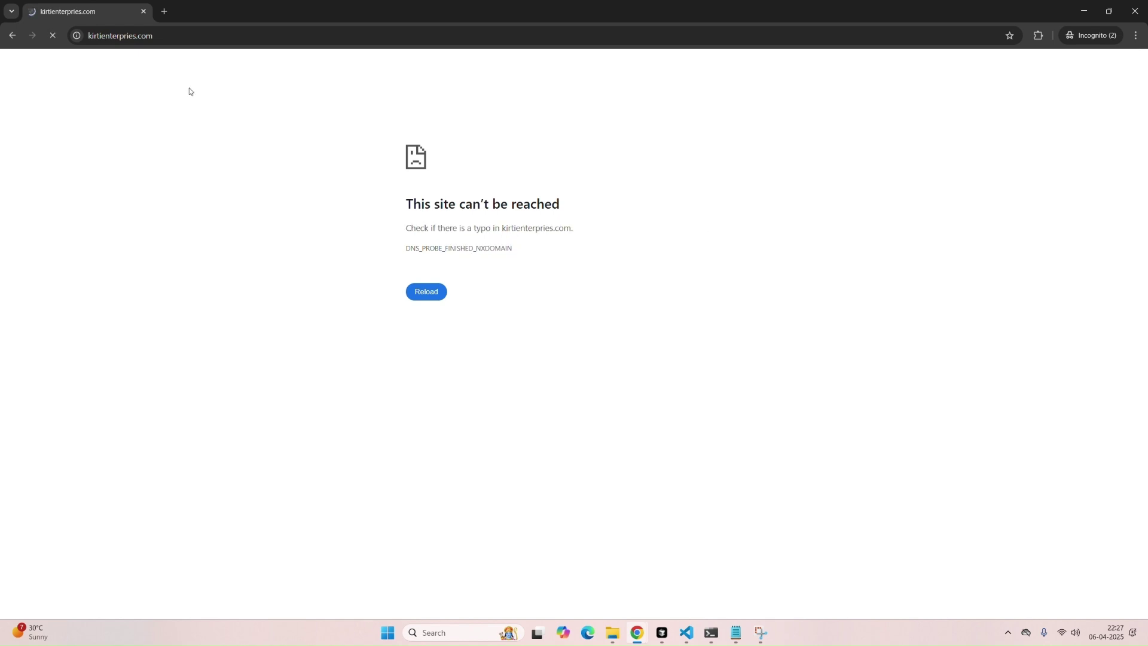
key("alt+Tab")
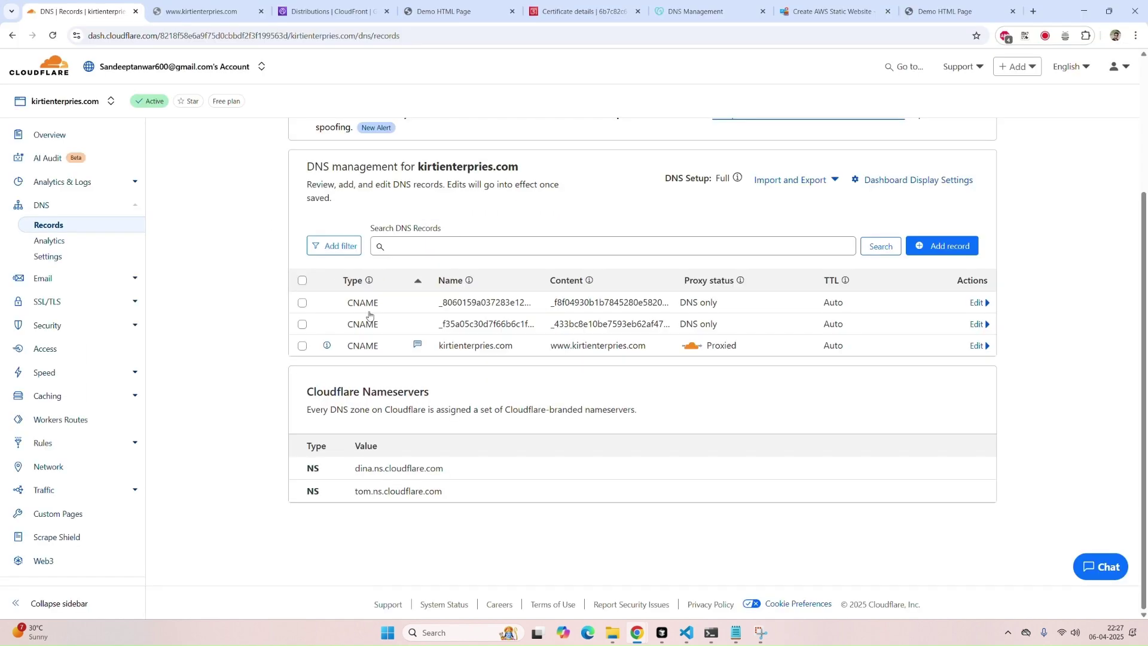
- Switch to the demo page in the regular browser window and inspect its full URL
left_click(924, 6)
left_click(192, 8)
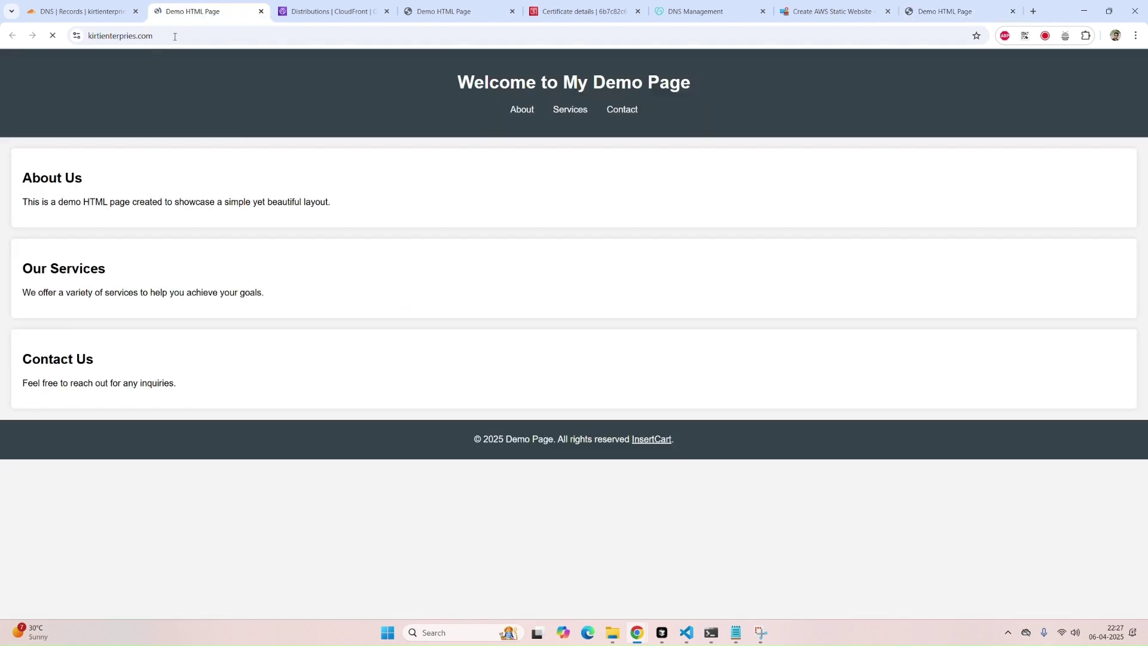
left_click(185, 36)
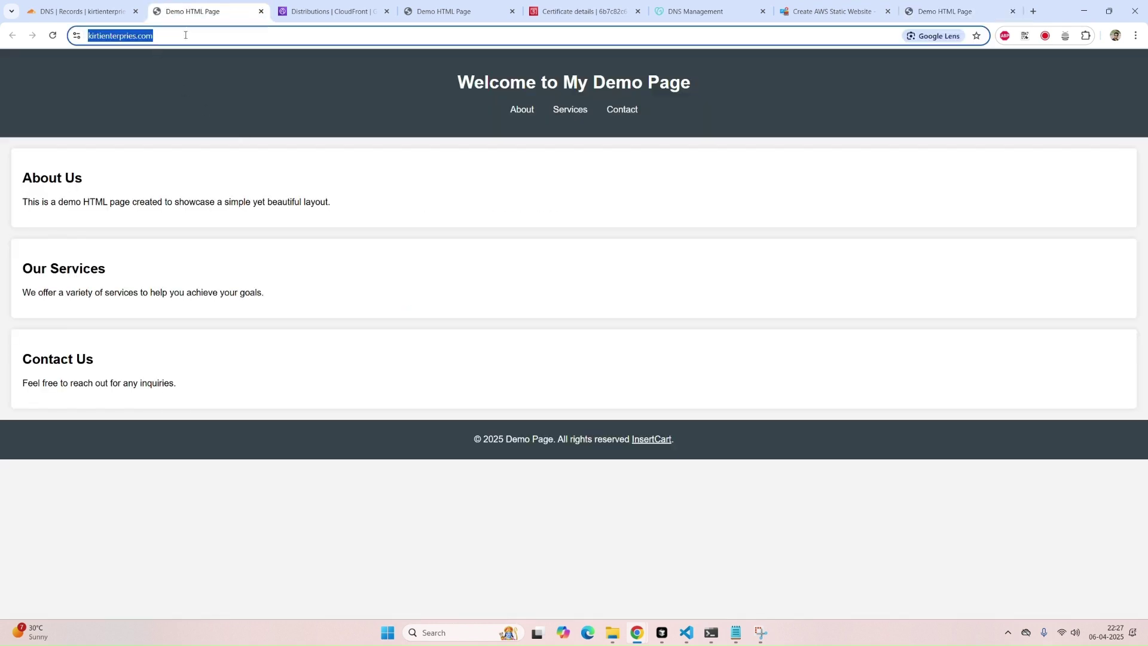
left_click(185, 35)
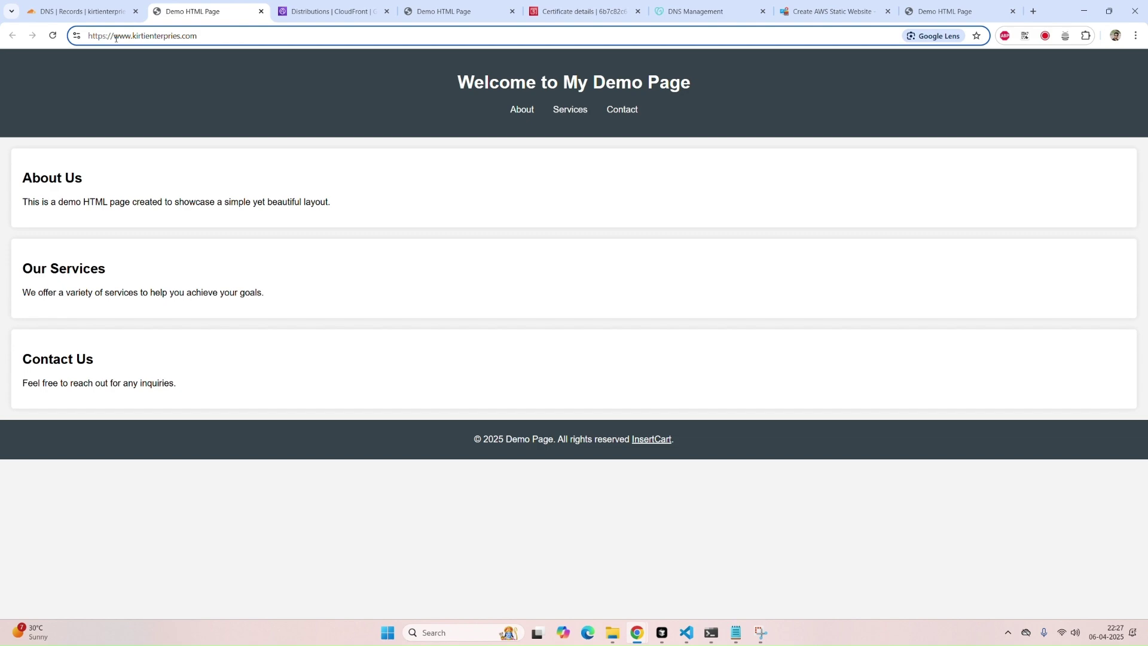
- Check the loading of kirtienterpries.com again in the Incognito window
key("alt+Tab")
left_click(163, 11)
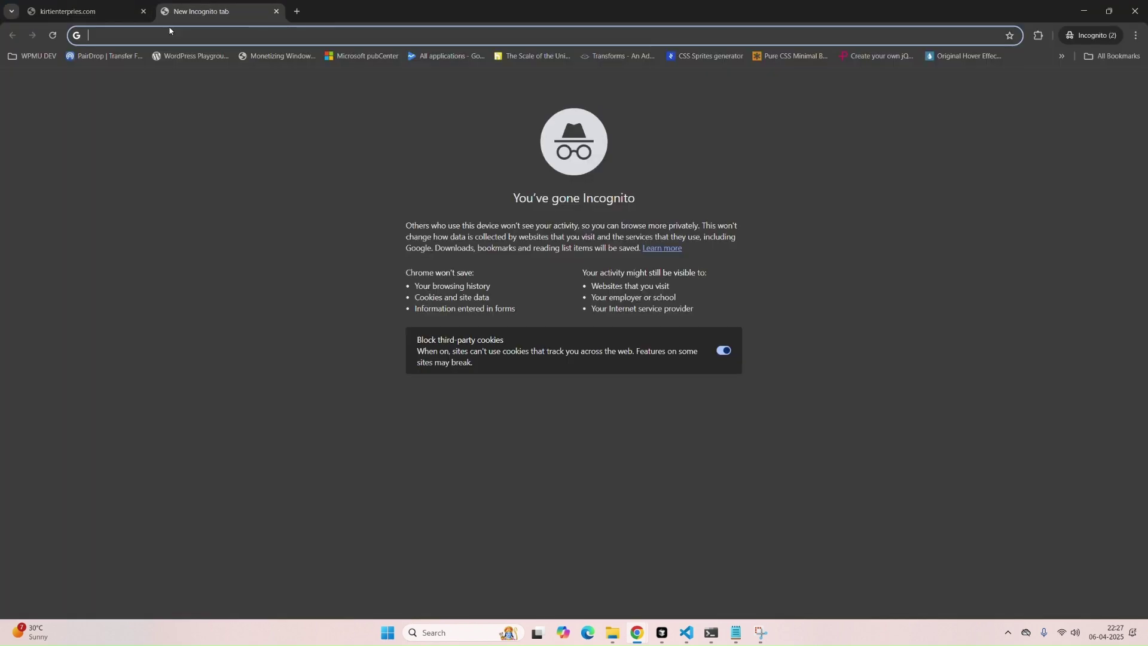
left_click(110, 13)
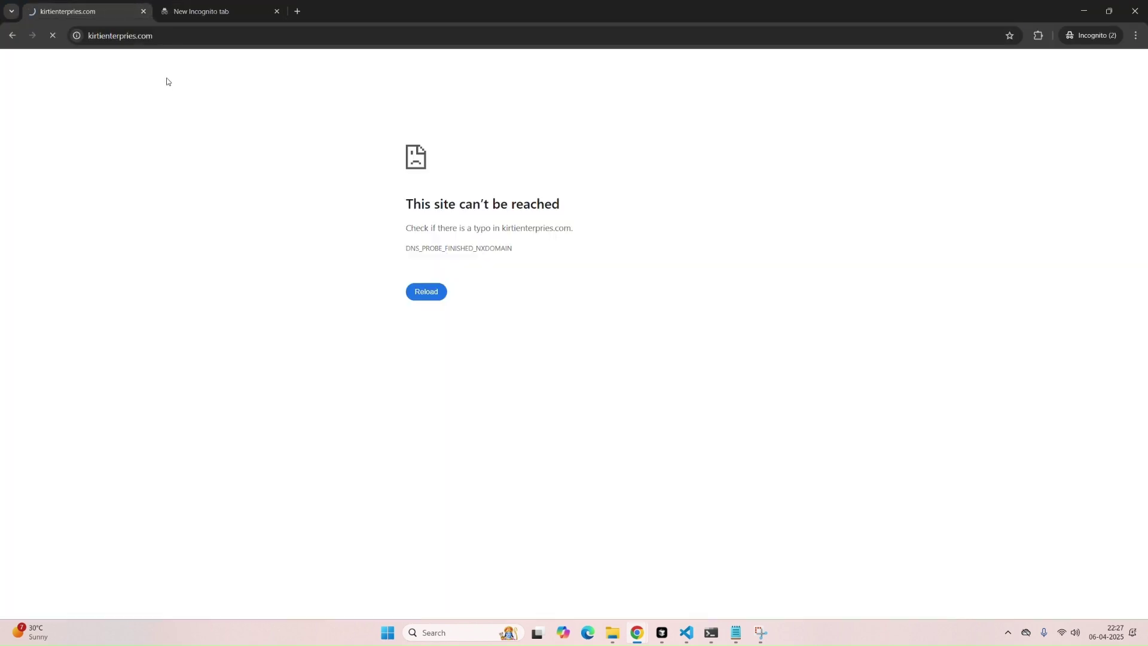
- Start a new proxied CNAME record named www in the Cloudflare DNS records of kirtienterpries.com
key("alt+Tab")
key("ctrl+shift+Tab")
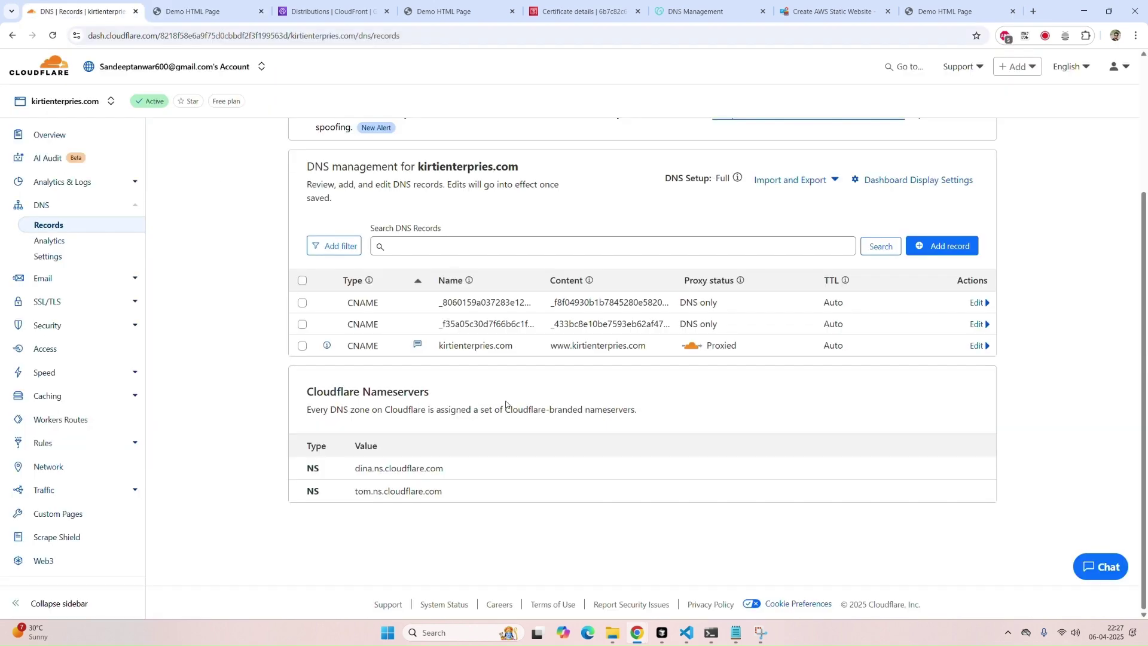
left_click(971, 250)
left_click(328, 325)
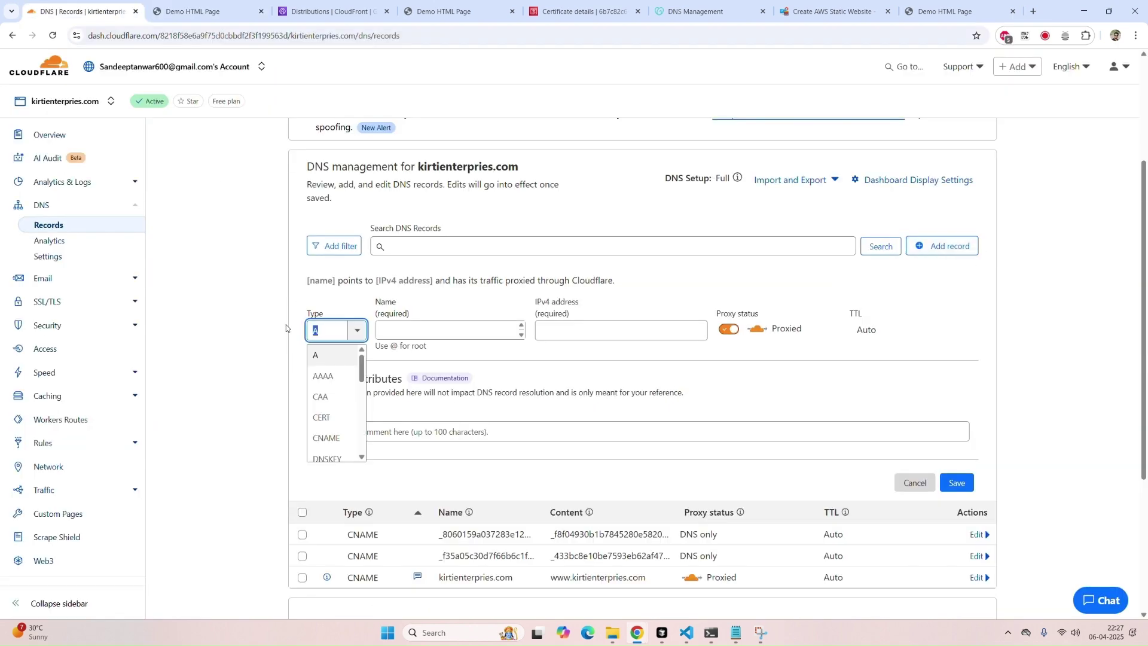
type("cname")
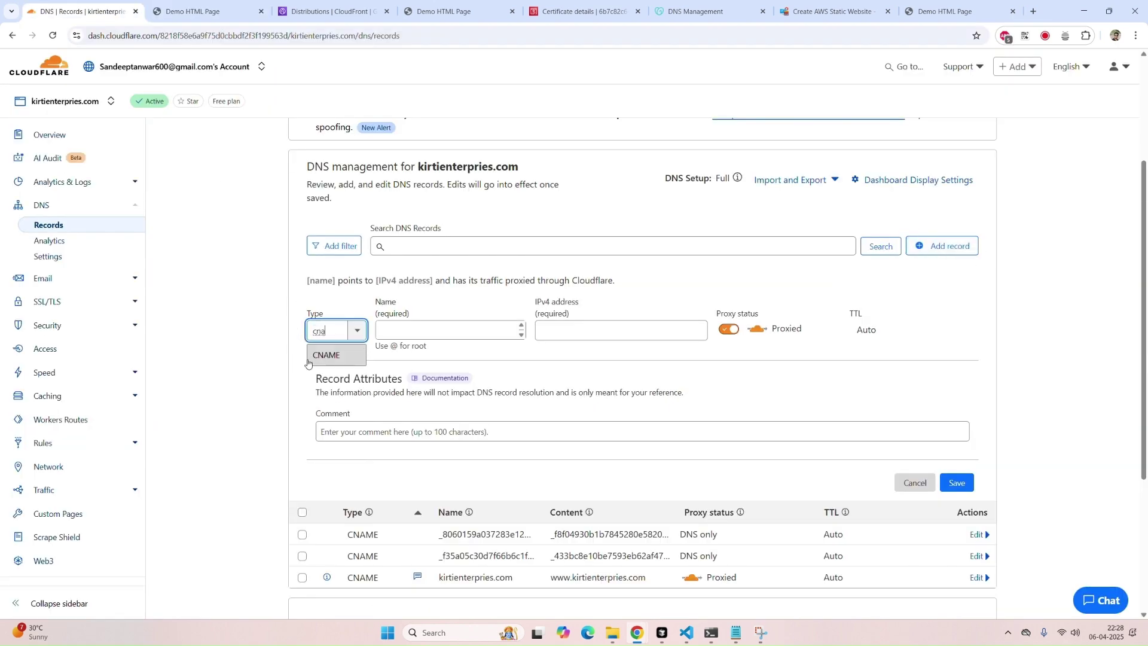
key("Return")
left_click(518, 326)
type("www")
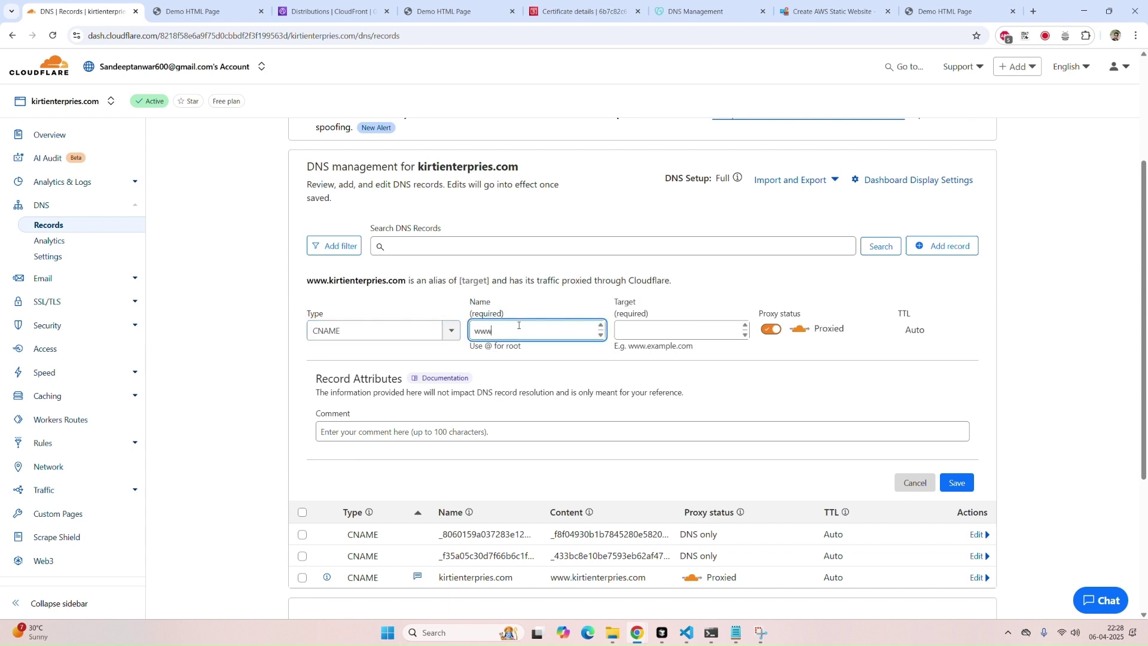
left_click(665, 417)
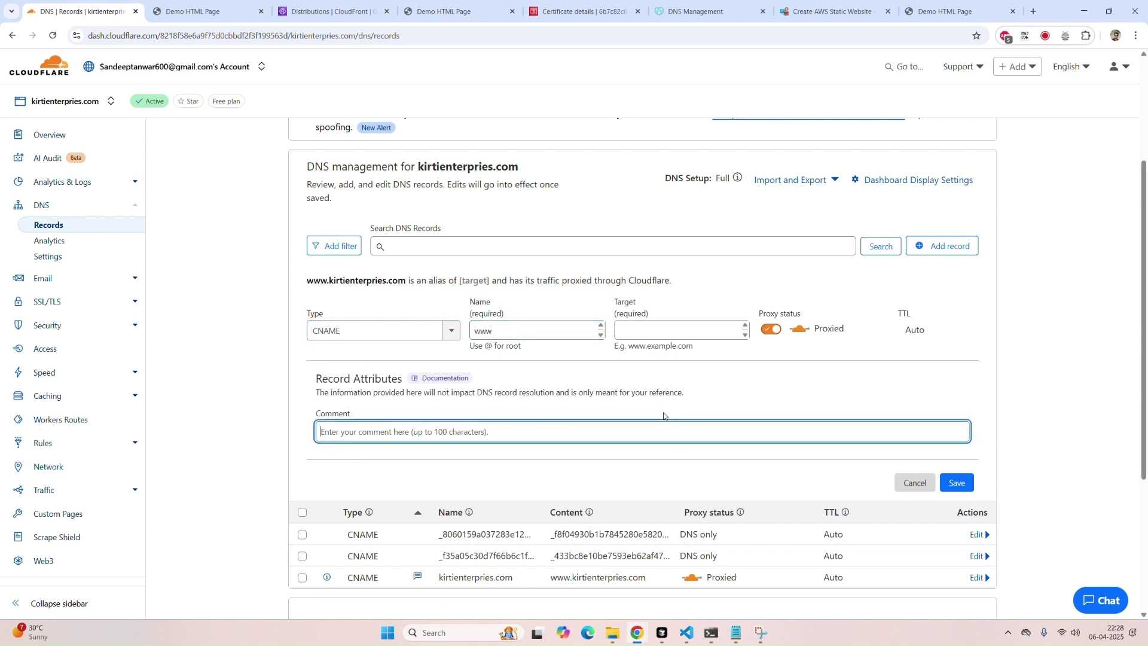
- Copy the CloudFront domain from the demo page's address and set d2ff5bhgfs8ttq.cloudfront.net as the www record's target
left_click(955, 12)
left_click(293, 37)
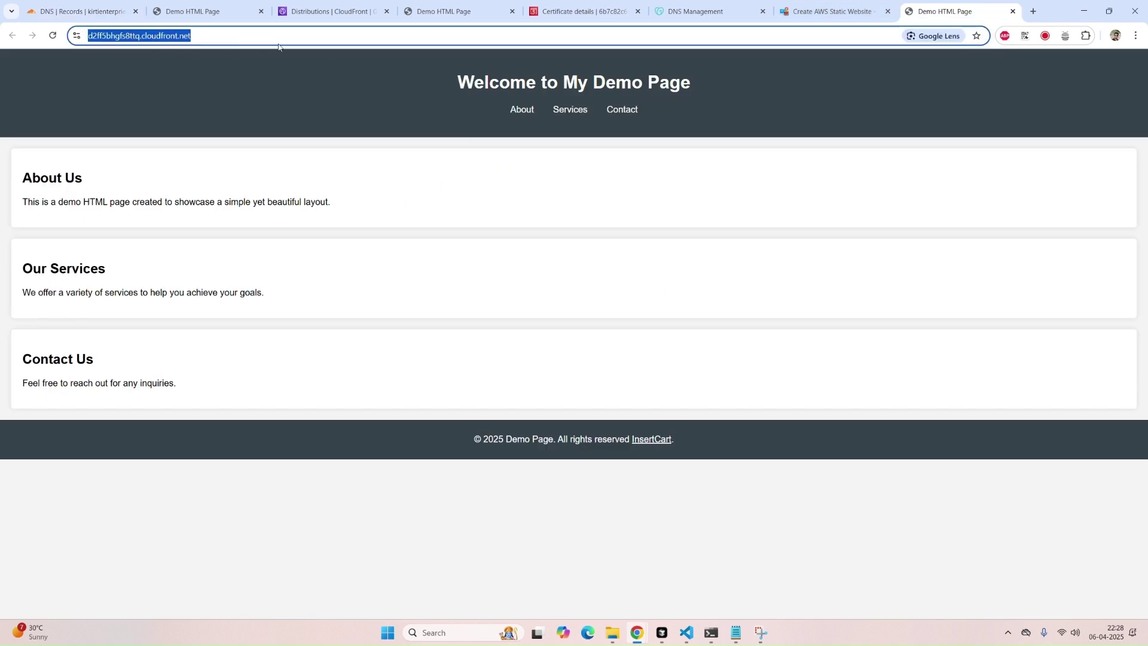
left_click(292, 37)
left_click_drag(312, 34, 115, 35)
key("ctrl+c")
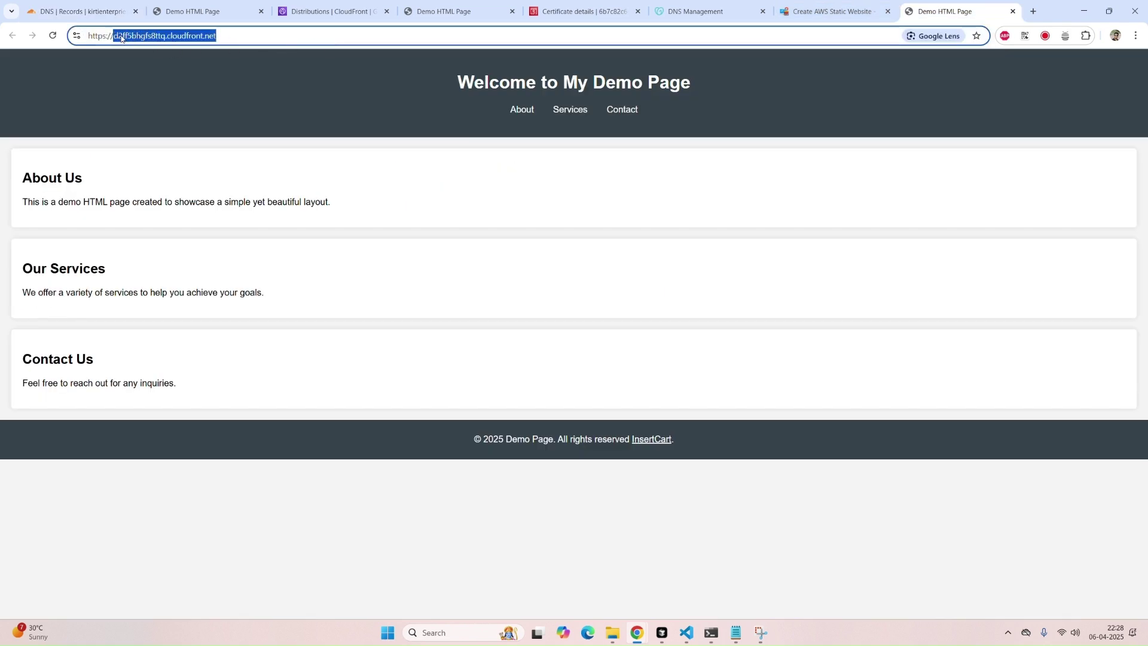
left_click(98, 11)
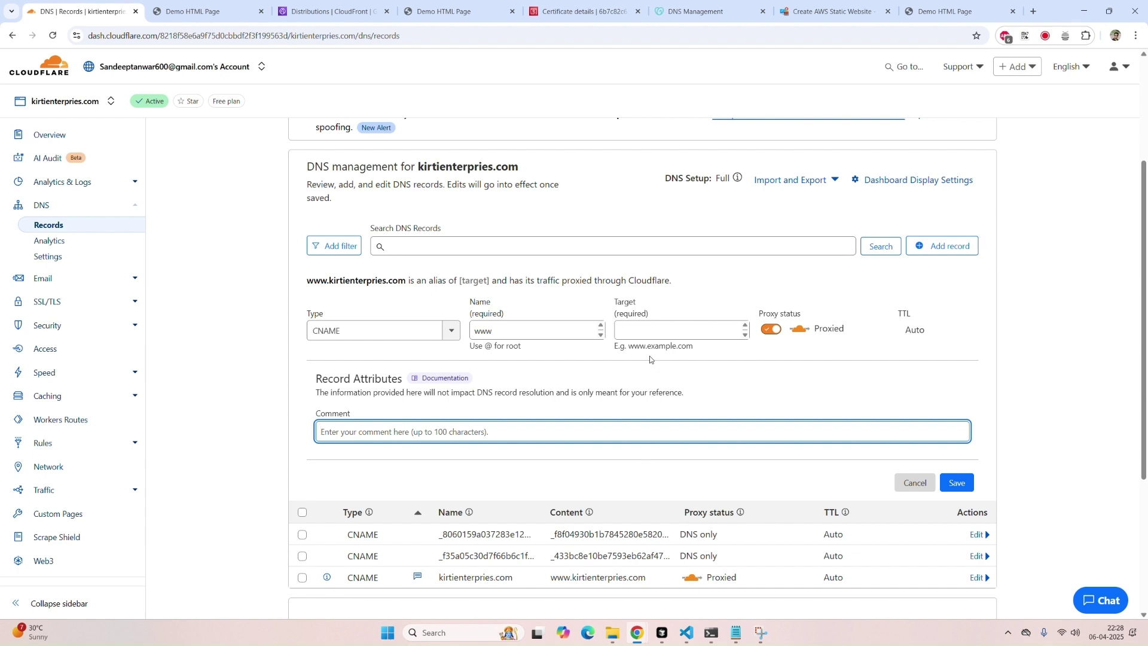
left_click(651, 330)
key("ctrl+v")
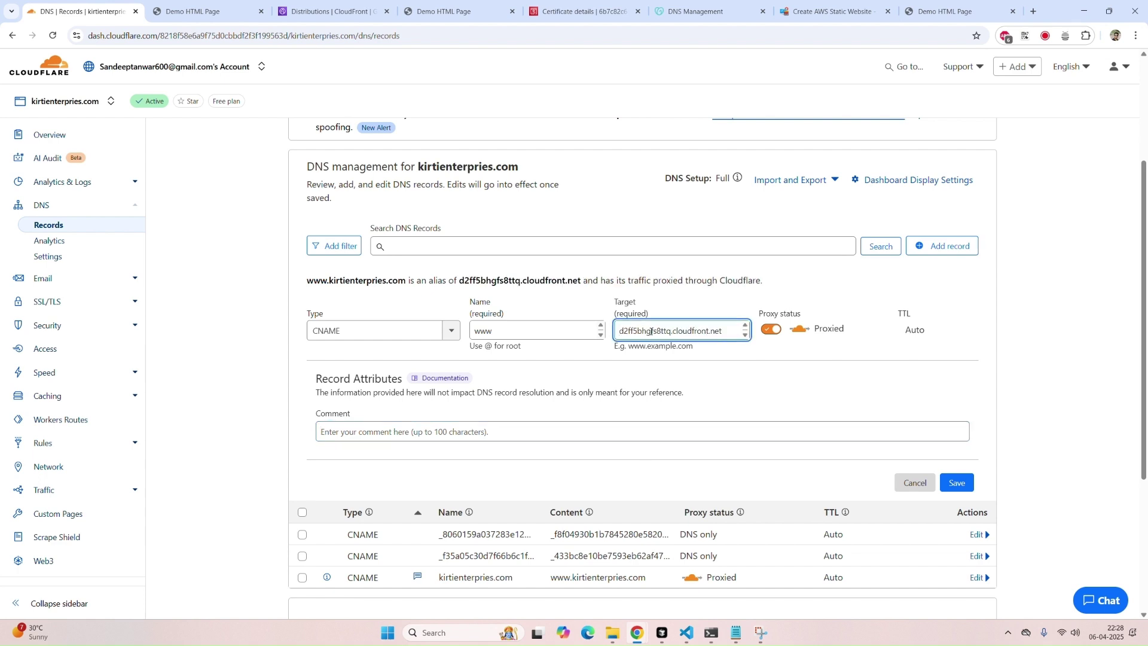
- Check the kirtienterpries.com page and its full URL in the Incognito window, and return to the demo page
key("shift+Tab")
key("alt+Tab")
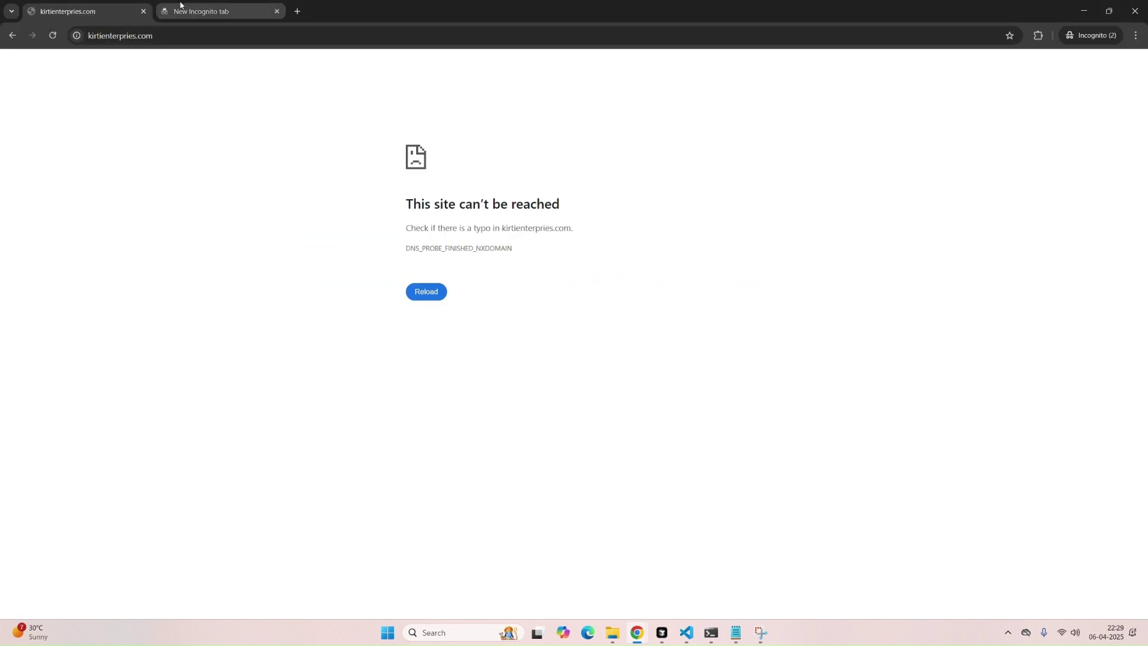
left_click(182, 38)
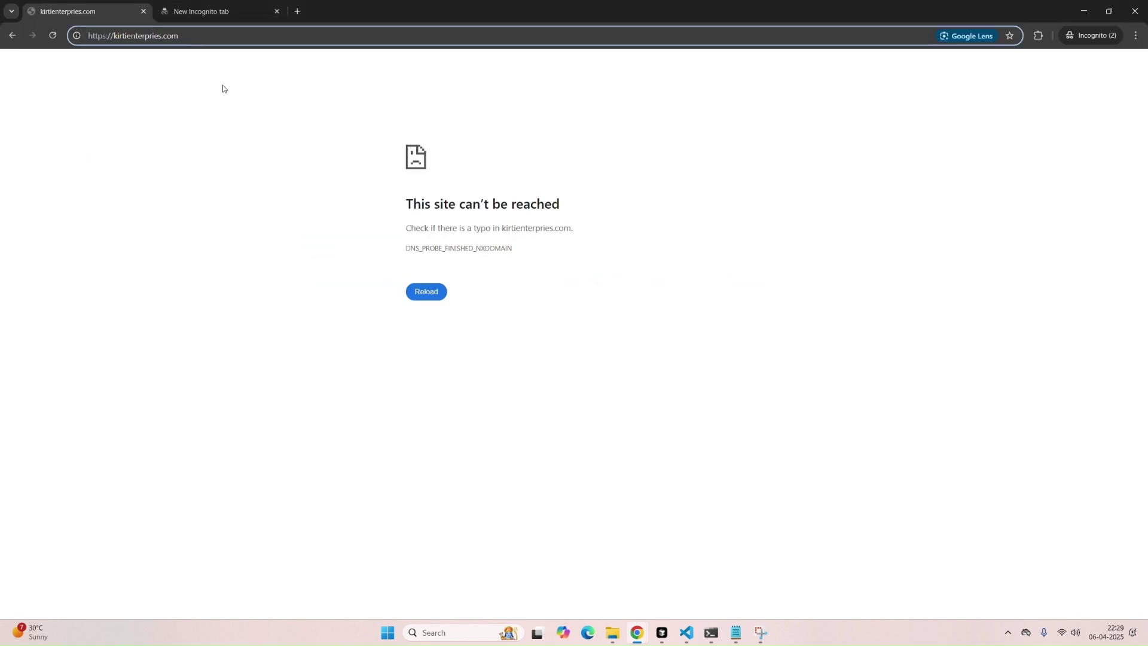
key("alt+Tab")
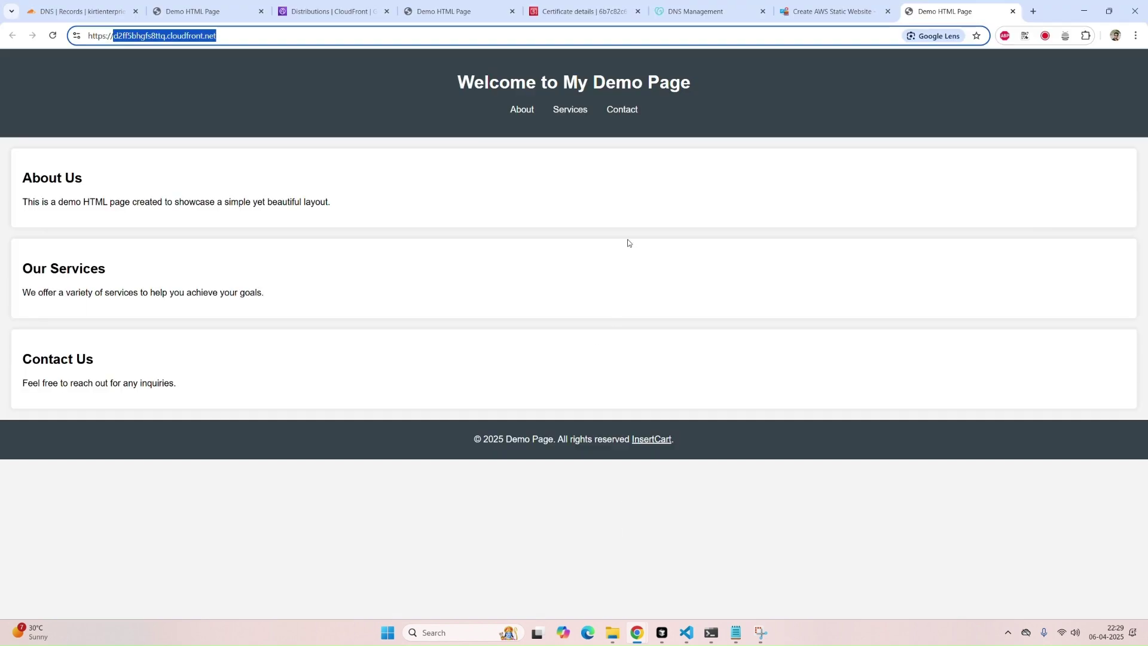
- Review the CloudFront distribution's general settings and the content of the demo page it serves
left_click(412, 19)
mouse_move(685, 17)
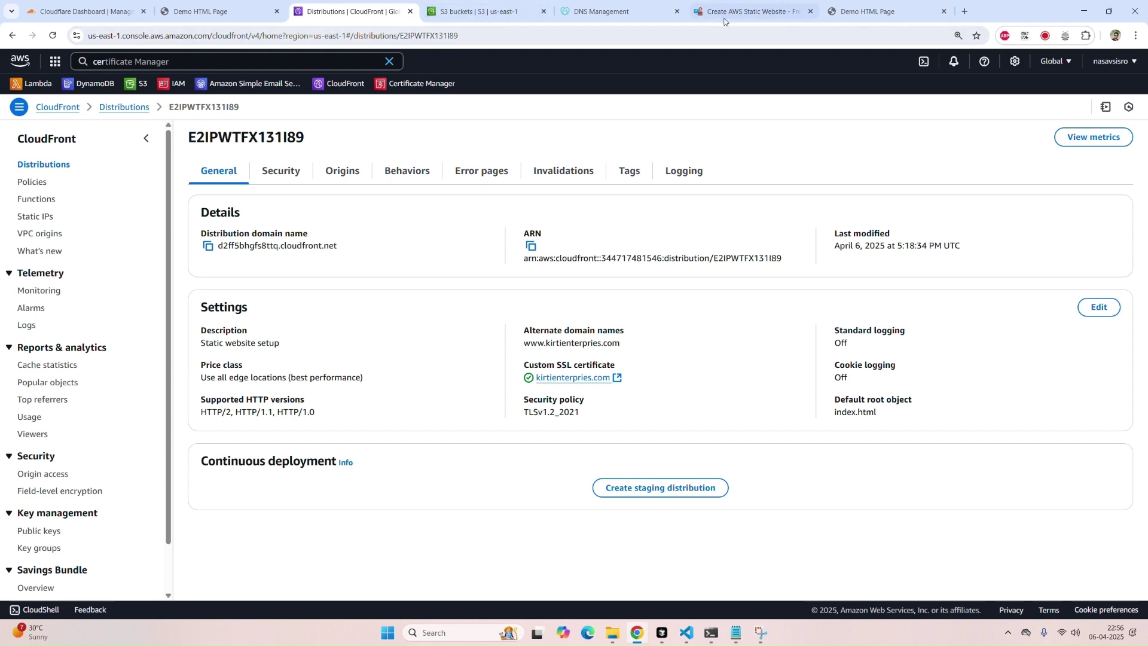
left_click(870, 12)
left_click_drag(393, 104, 536, 306)
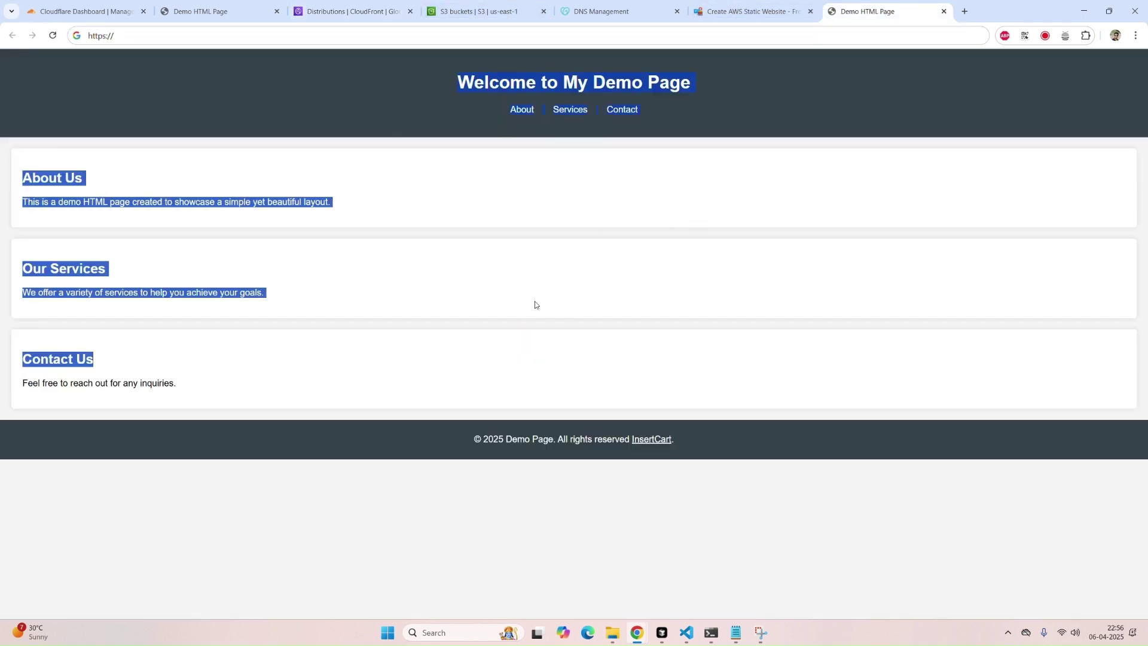
left_click(499, 256)
- Create an invalidation with the object path /* for the CloudFront distribution of the static website
left_click(373, 10)
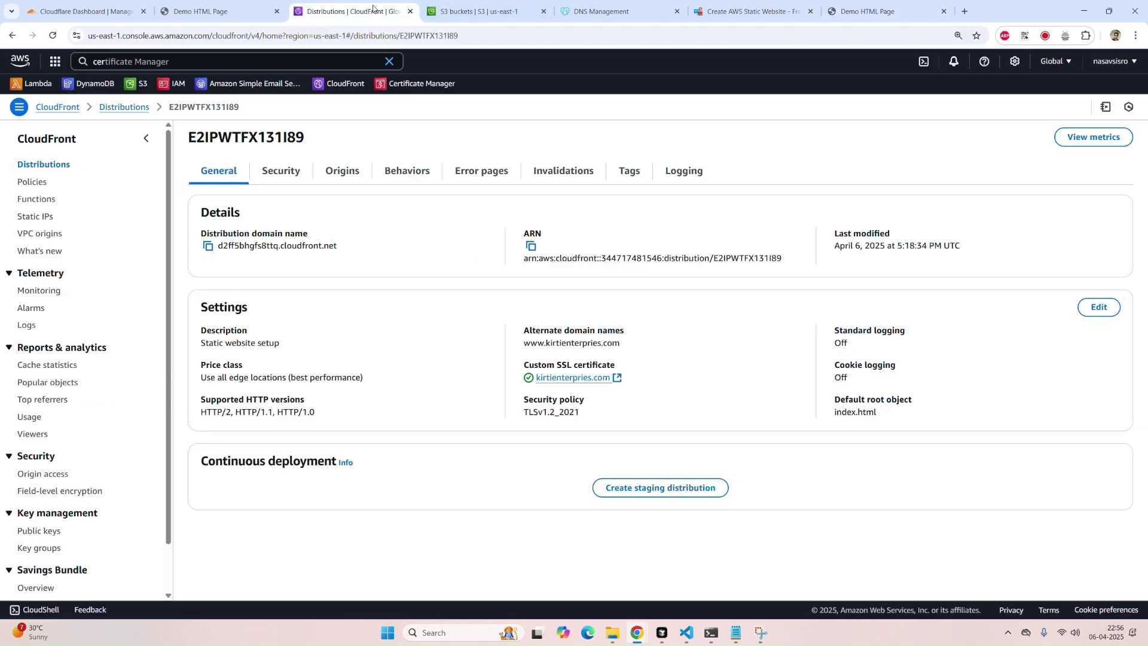
left_click(566, 183)
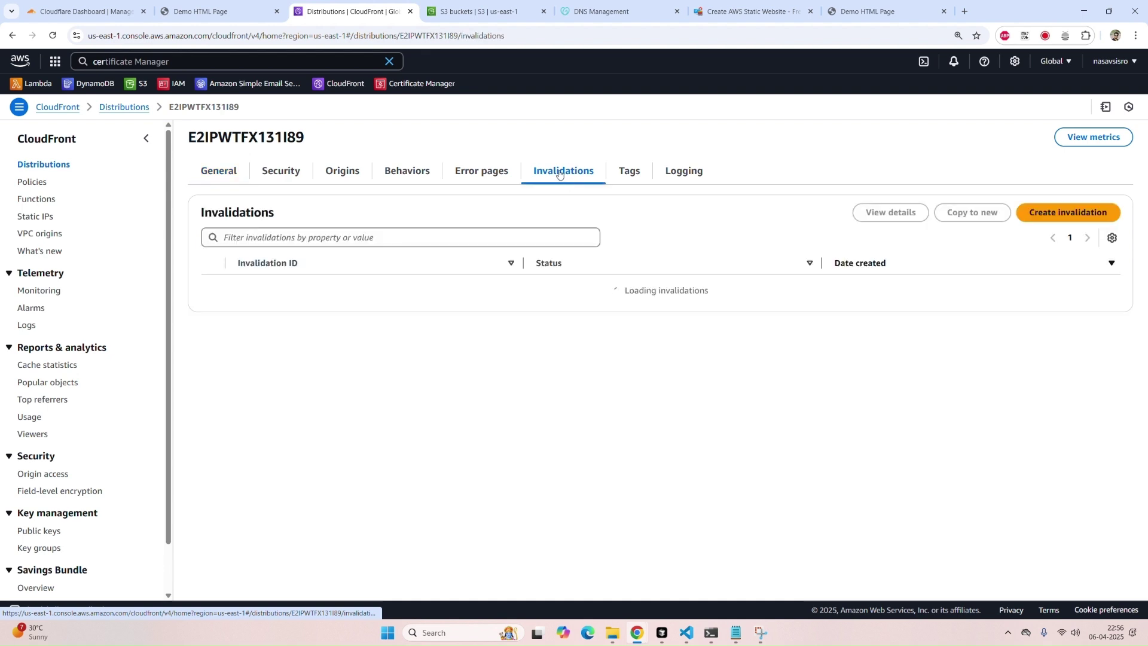
left_click(1056, 217)
left_click(543, 220)
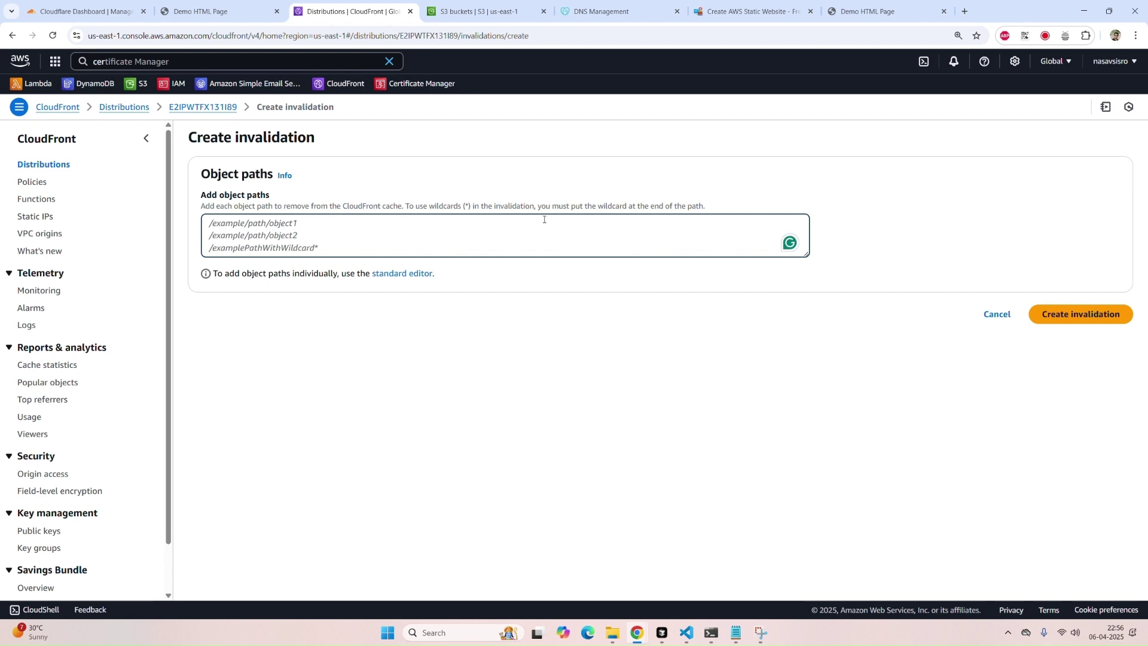
type("/*")
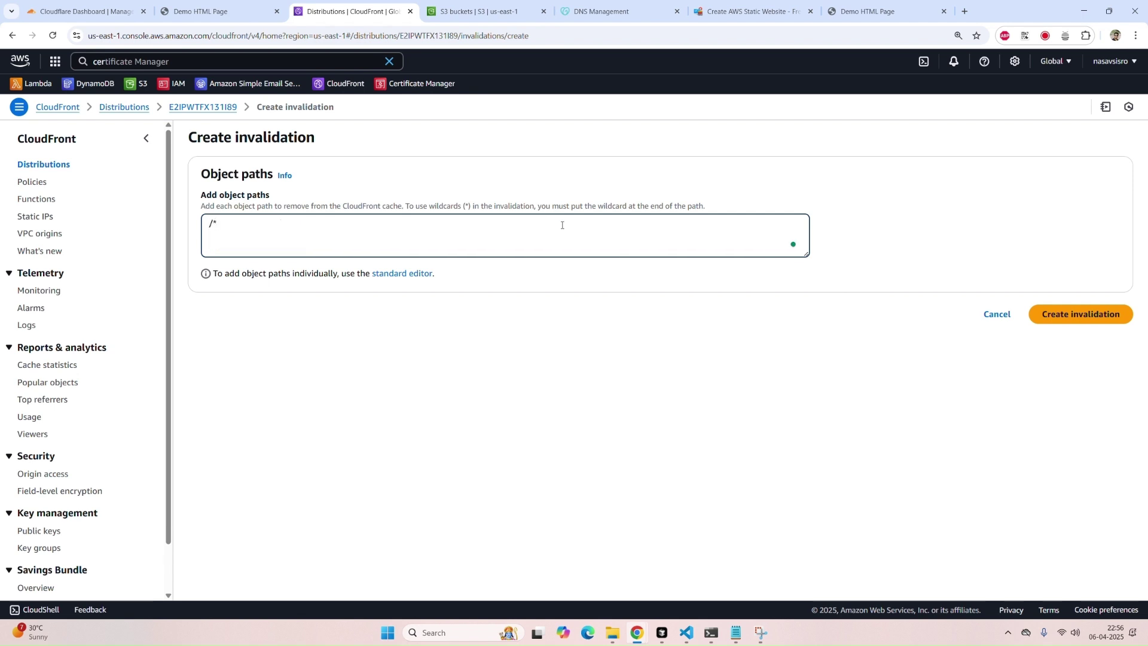
left_click(1081, 315)
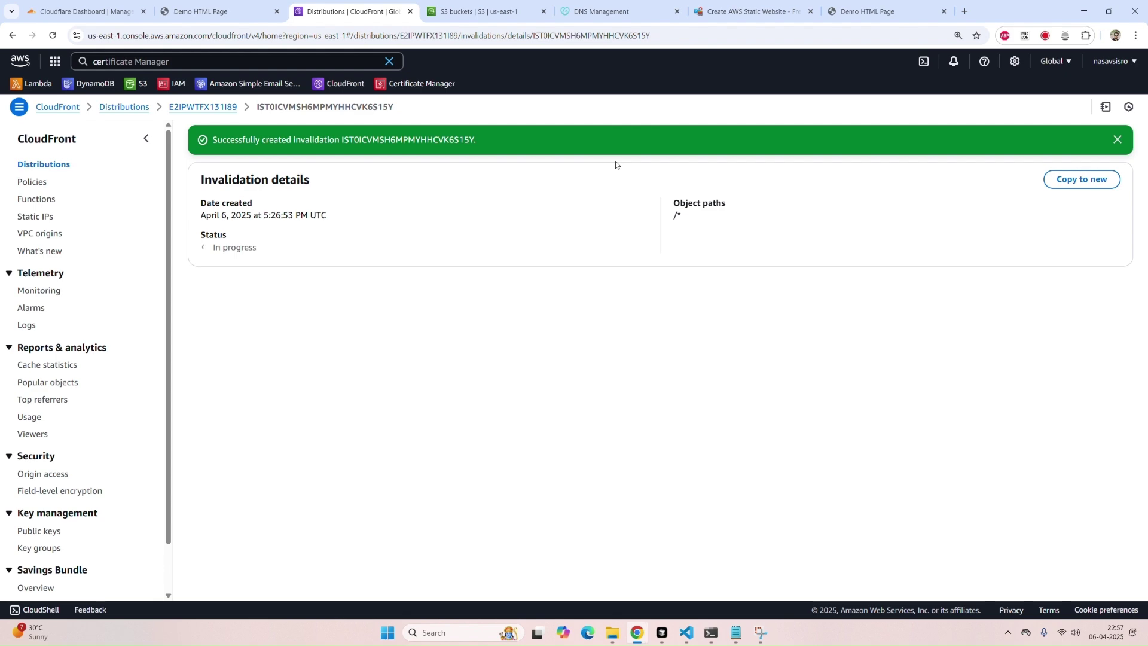
- Look at the S3 bucket list and reload the CloudFront demo page to check its content after the invalidation
left_click(867, 10)
left_click(466, 7)
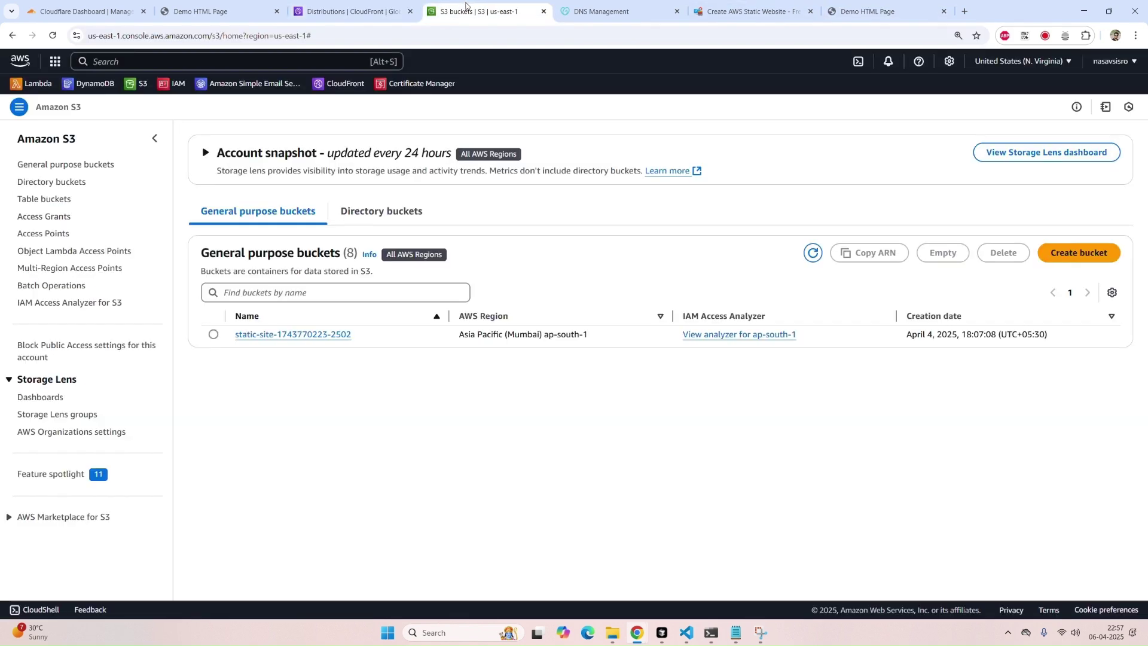
left_click(867, 11)
key("F5")
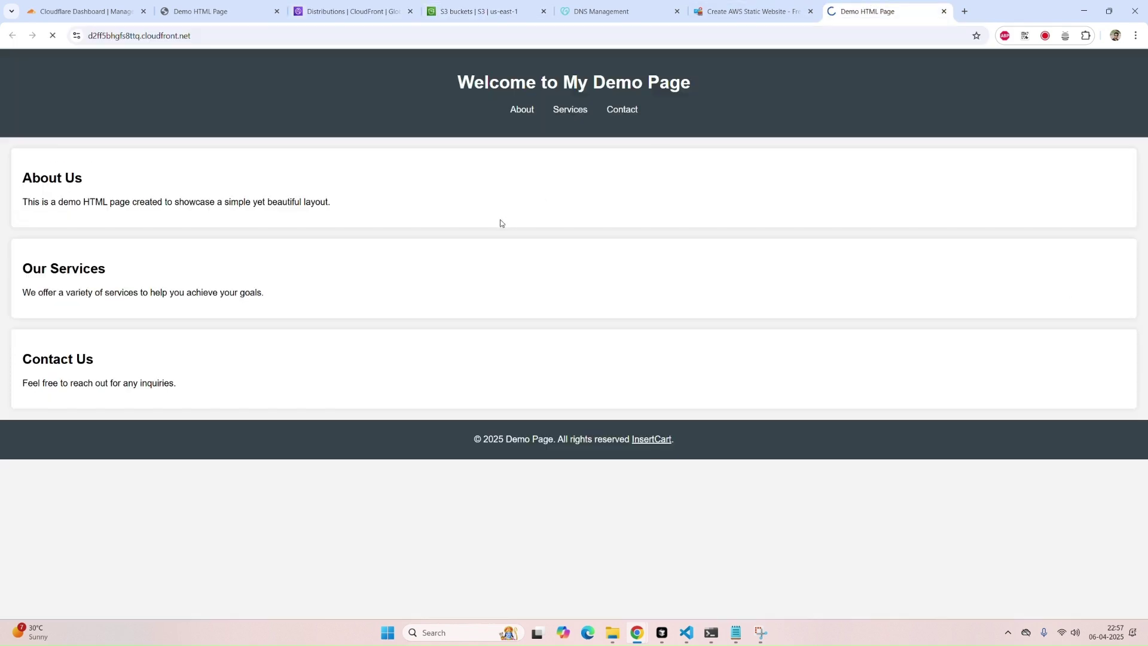
left_click_drag(241, 168, 629, 171)
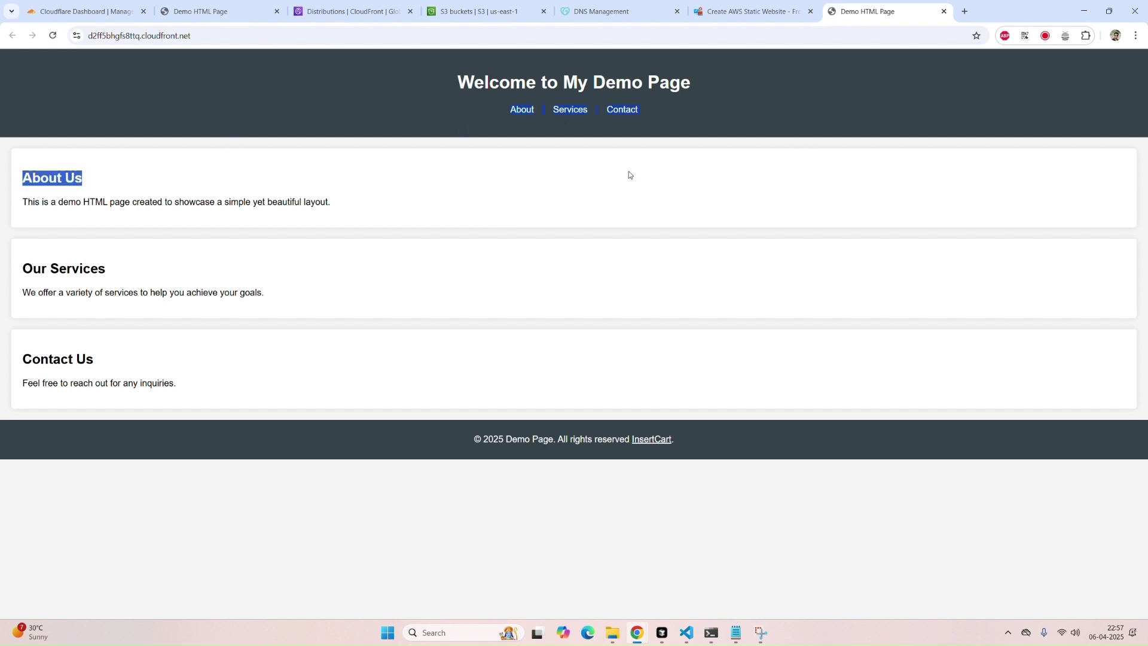
left_click(676, 267)
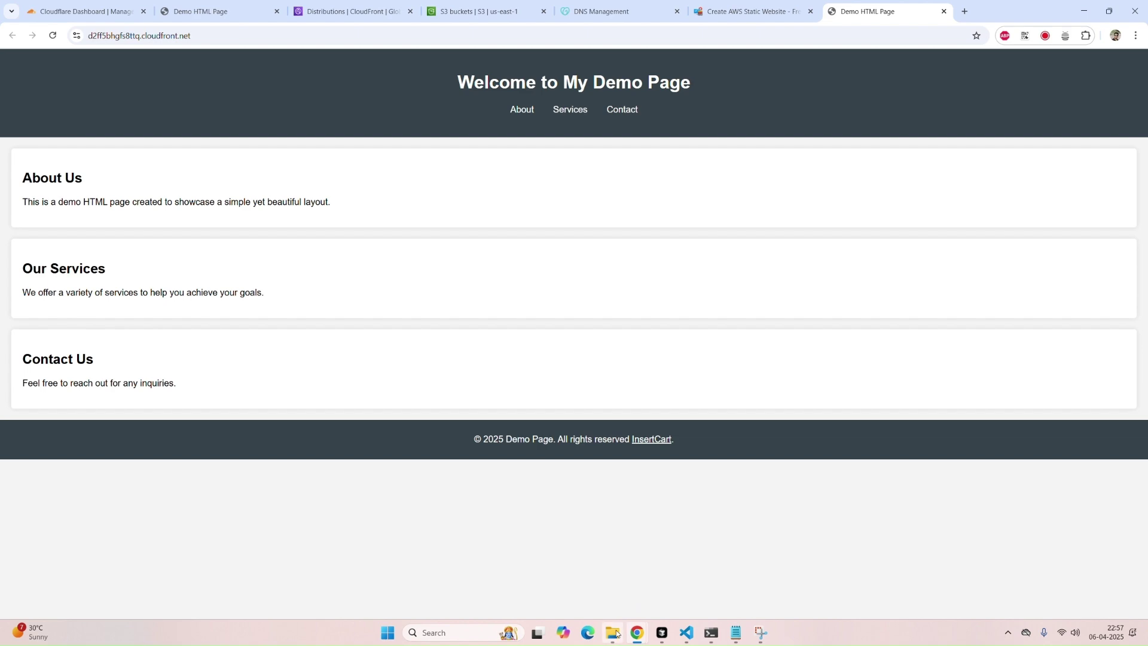
- Open the local index.html of the Kirti Enterprise site from File Explorer and look through the whole page
mouse_move(618, 634)
left_click(619, 595)
double_click(135, 121)
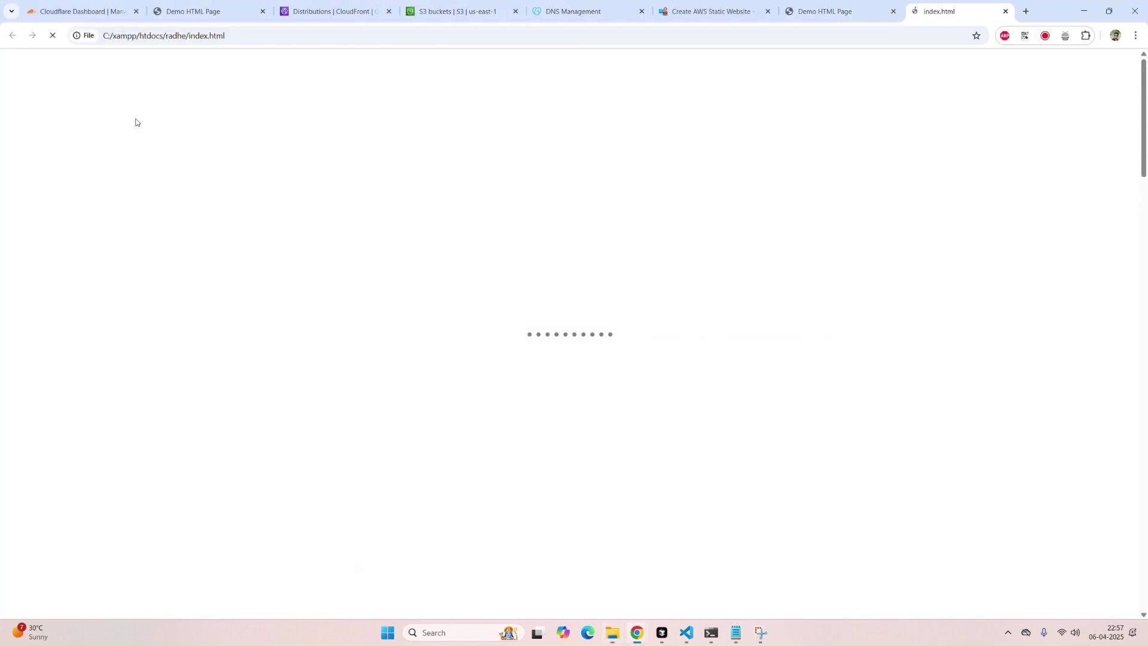
scroll(224, 146, "down", 15)
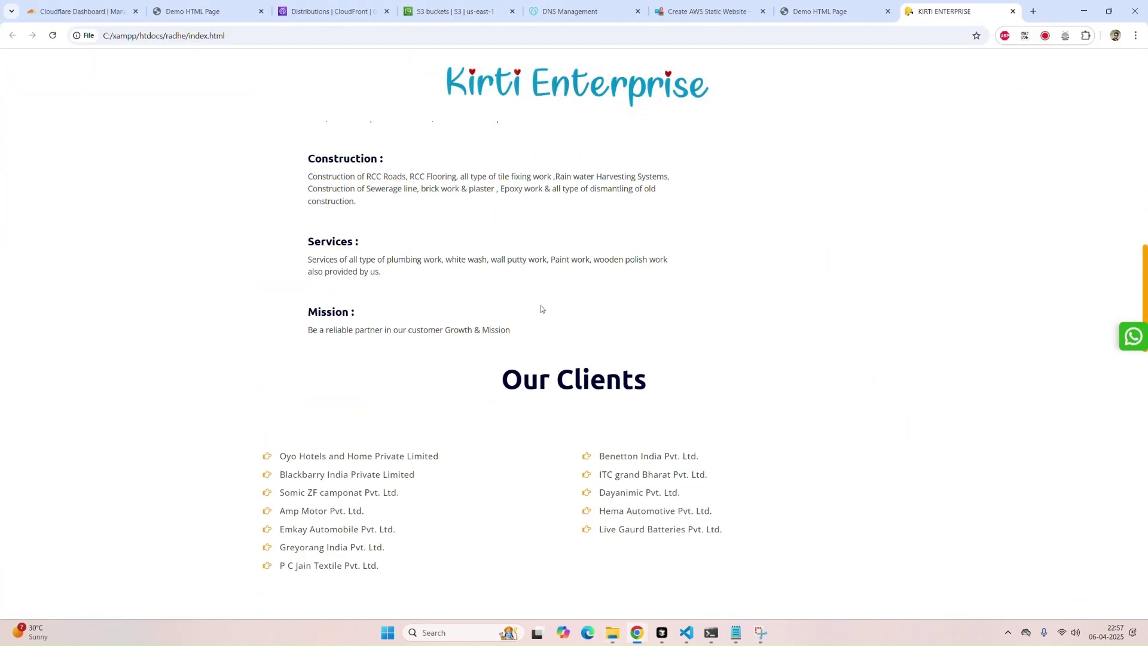
scroll(541, 309, "up", 15)
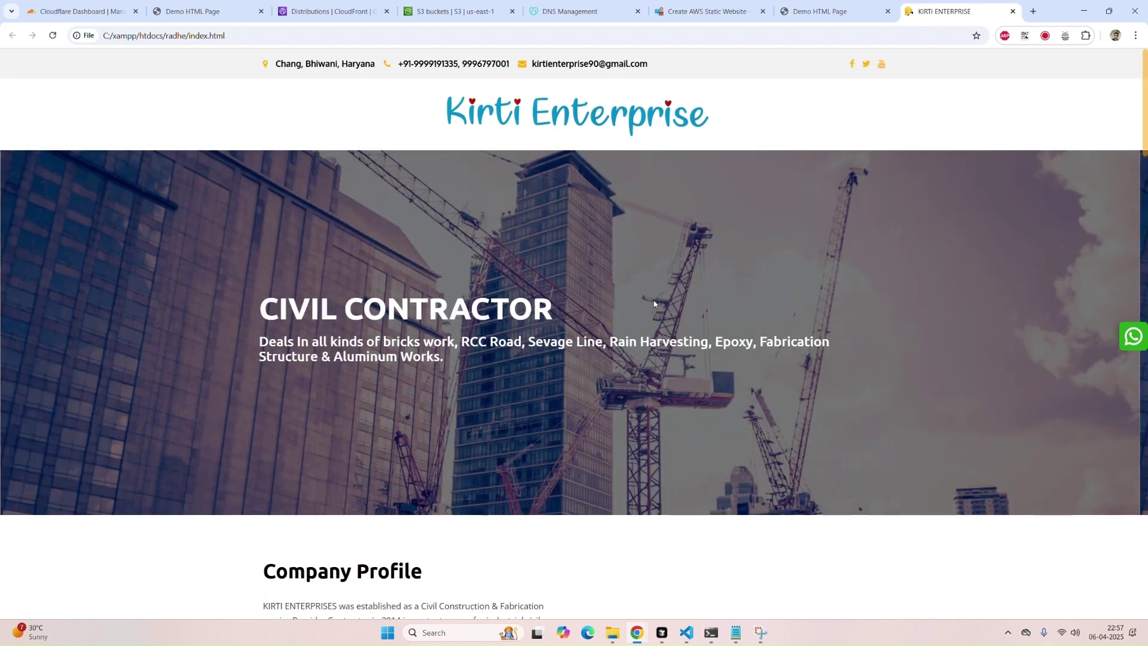
left_click(450, 14)
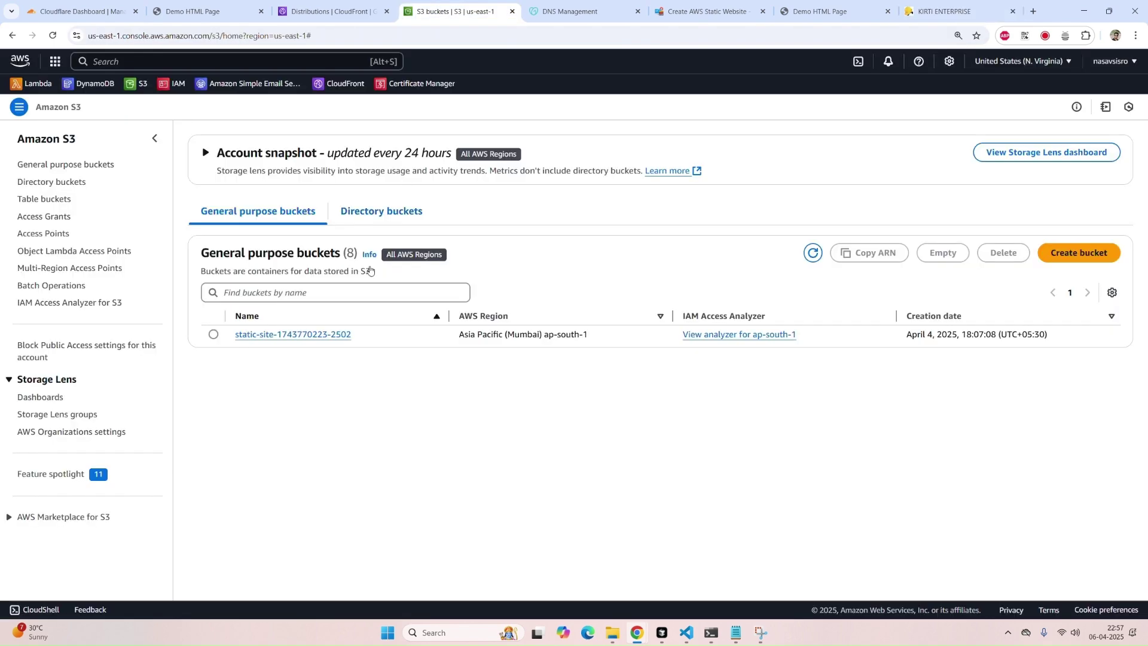
left_click(304, 336)
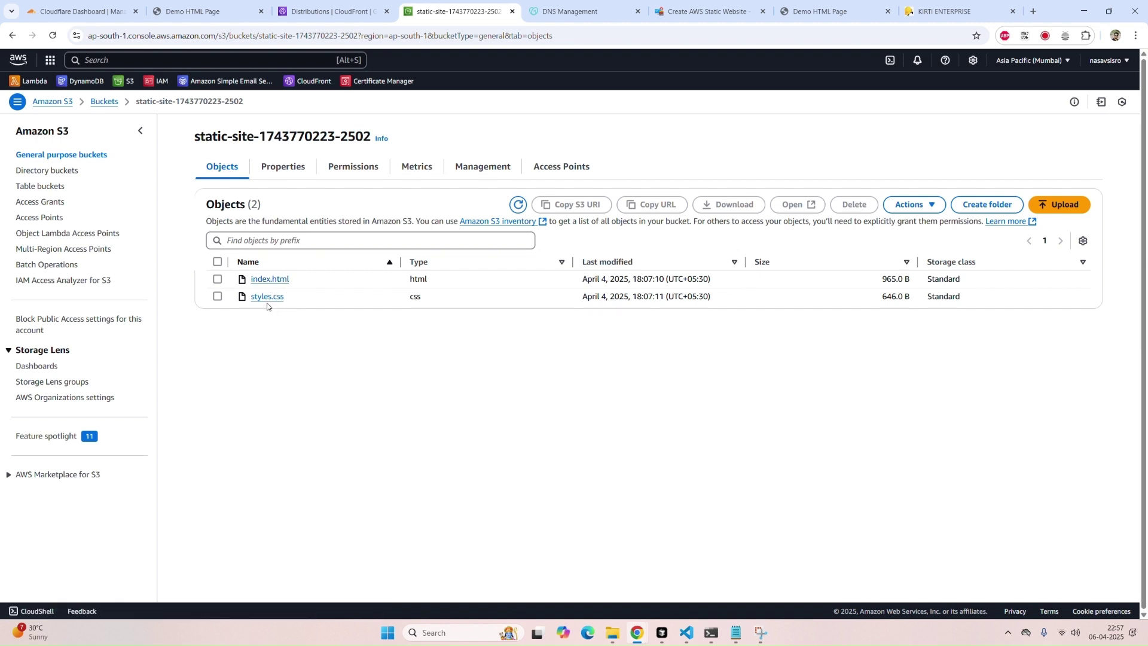
left_click(217, 278)
left_click(217, 295)
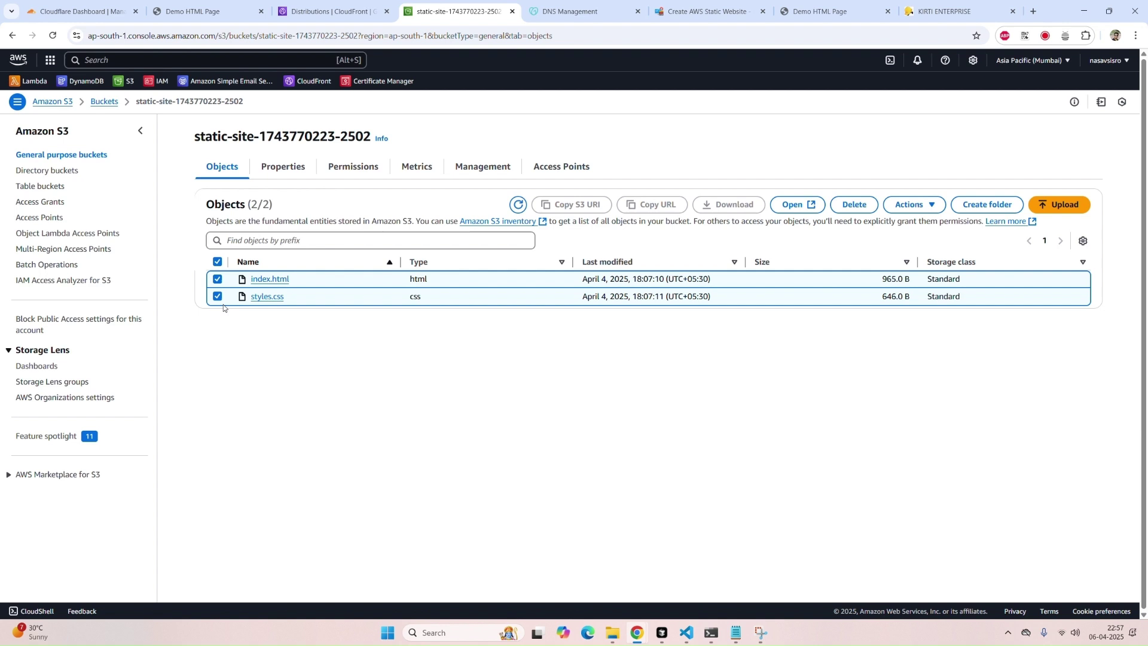
left_click(854, 204)
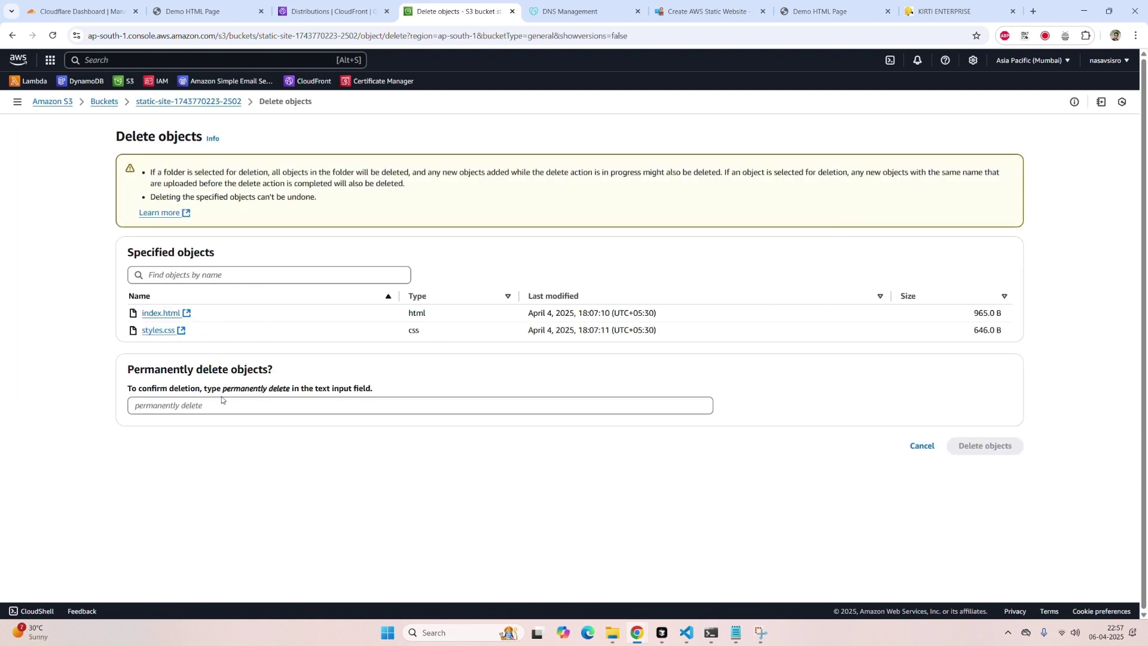
left_click_drag(223, 389, 294, 408)
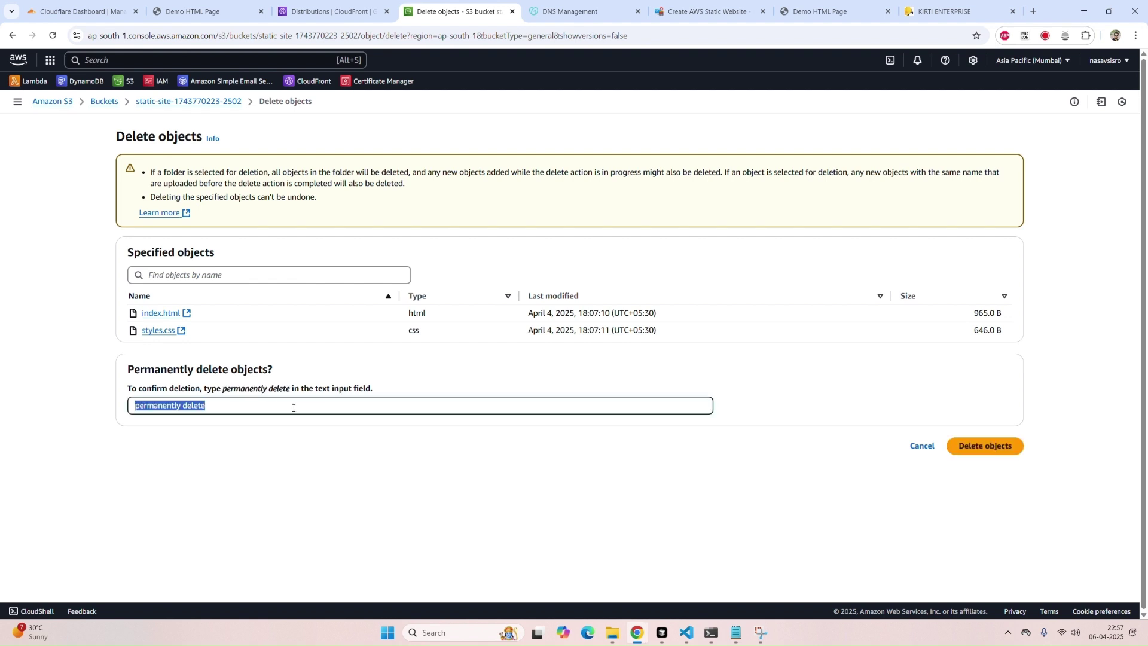
left_click(984, 446)
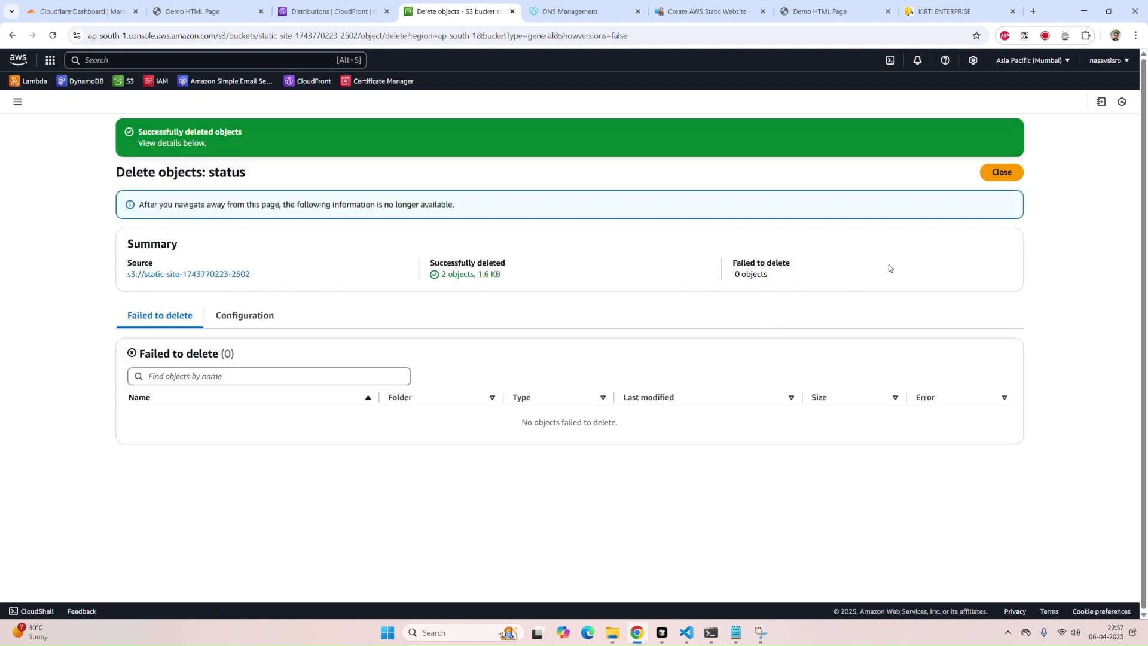
left_click(1001, 174)
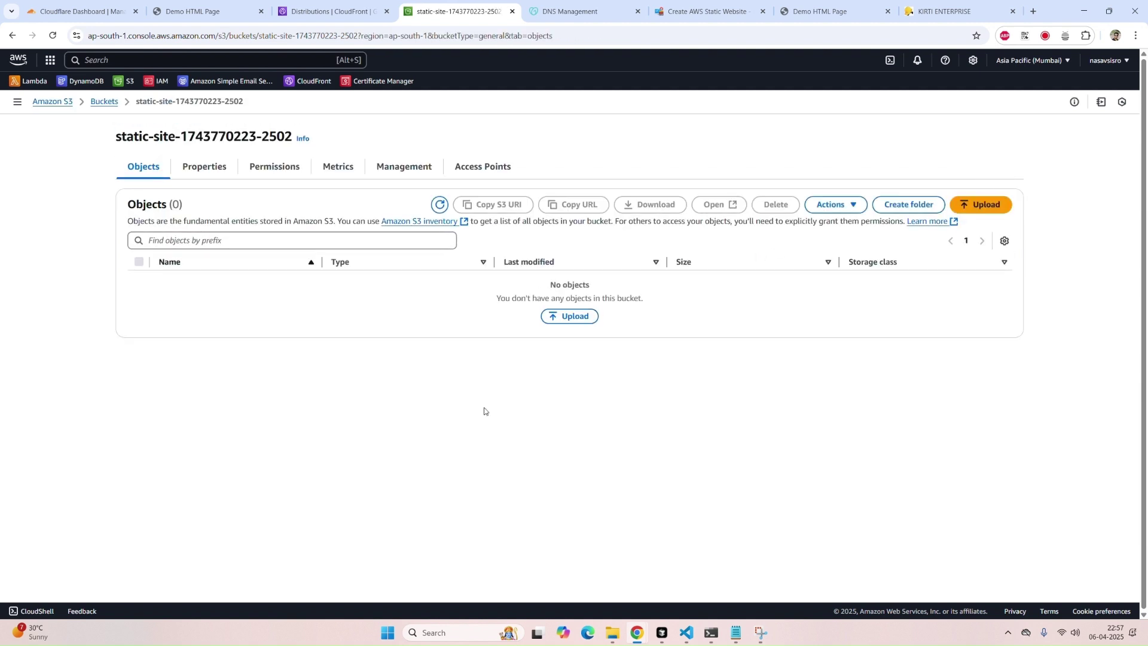
- Reload the d2ff5bhgfs8ttq.cloudfront.net page and examine its response after the bucket files were deleted
left_click(828, 12)
key("F5")
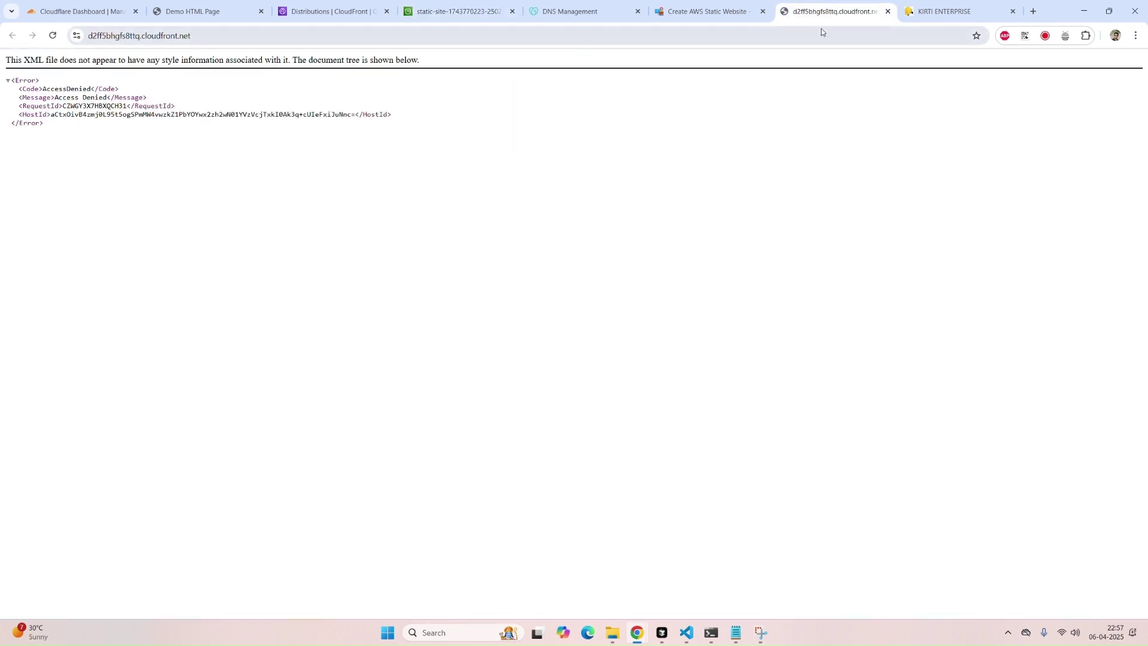
left_click_drag(305, 141, 68, 60)
left_click(381, 217)
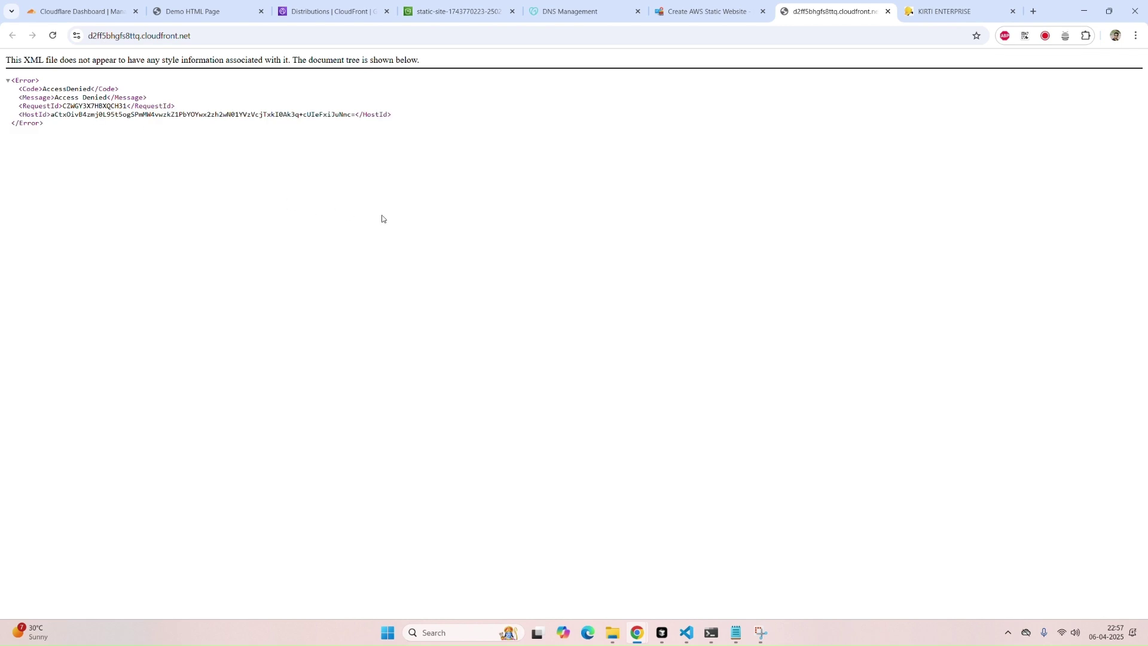
left_click(472, 12)
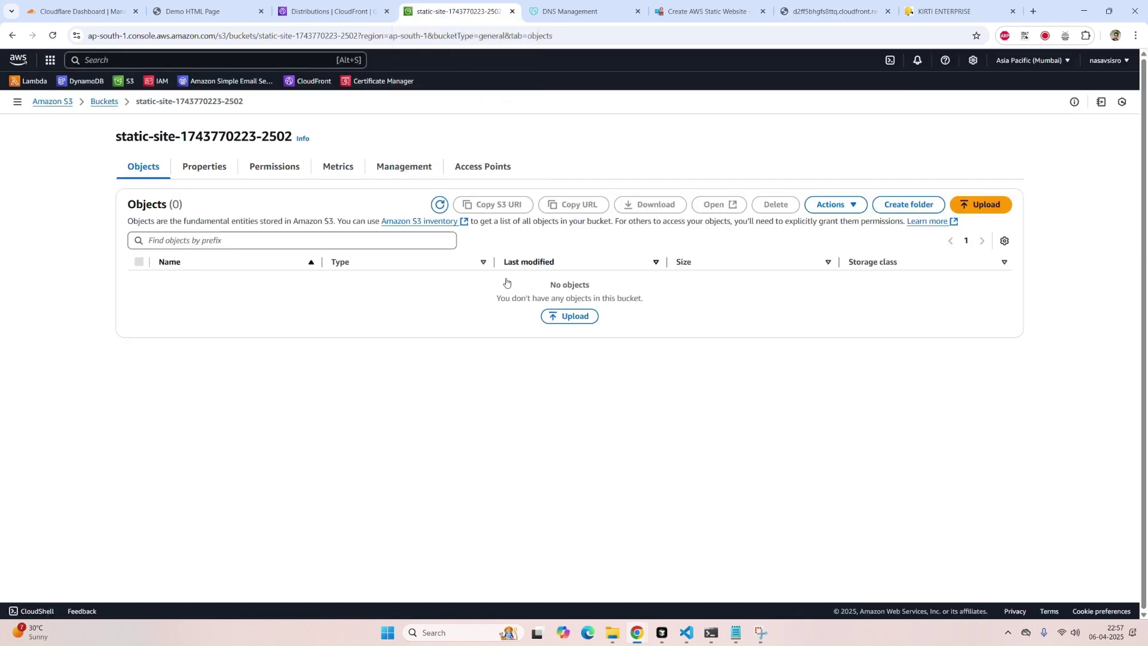
left_click(613, 633)
left_click_drag(228, 203, 424, 295)
key("alt+Tab")
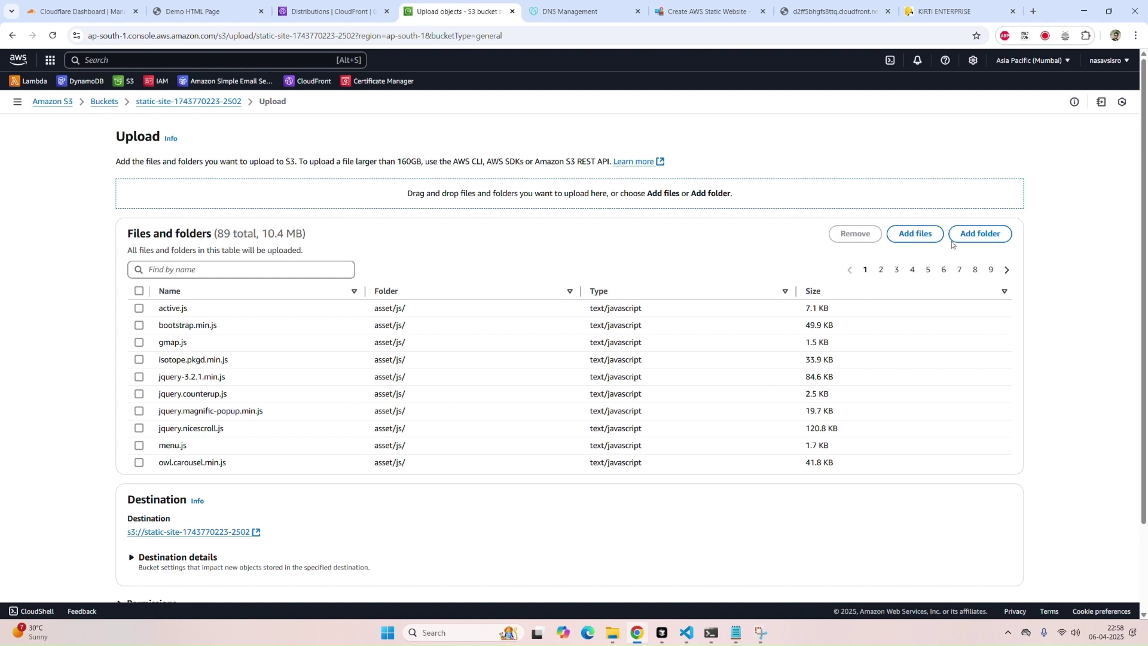
scroll(719, 476, "down", 1)
scroll(718, 476, "down", 2)
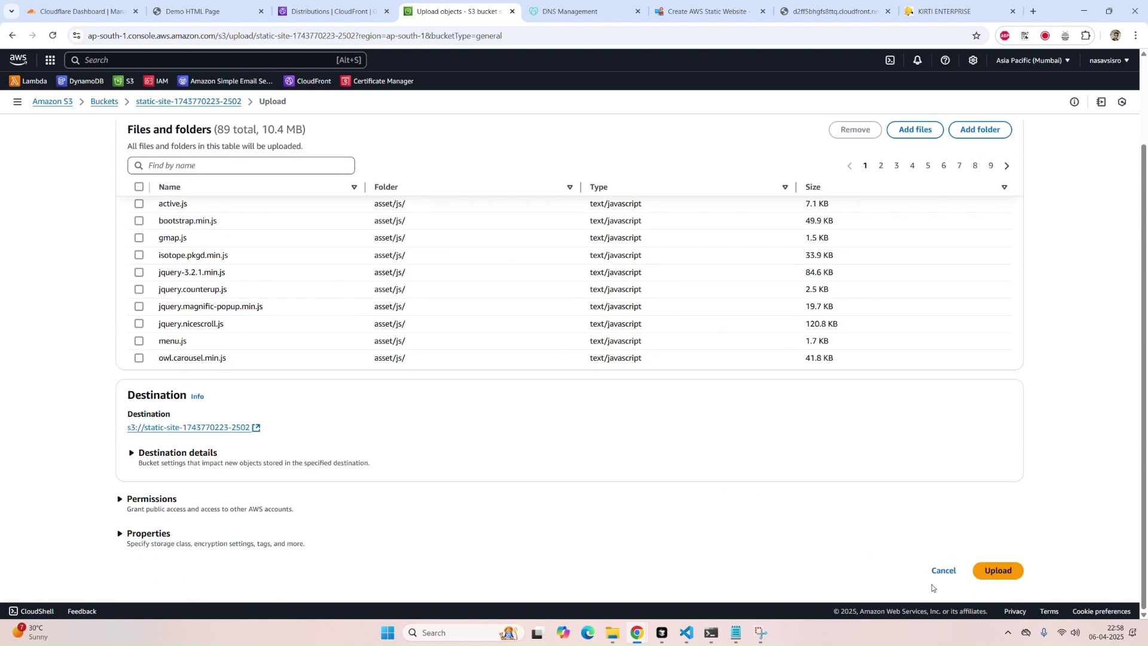
left_click(1018, 575)
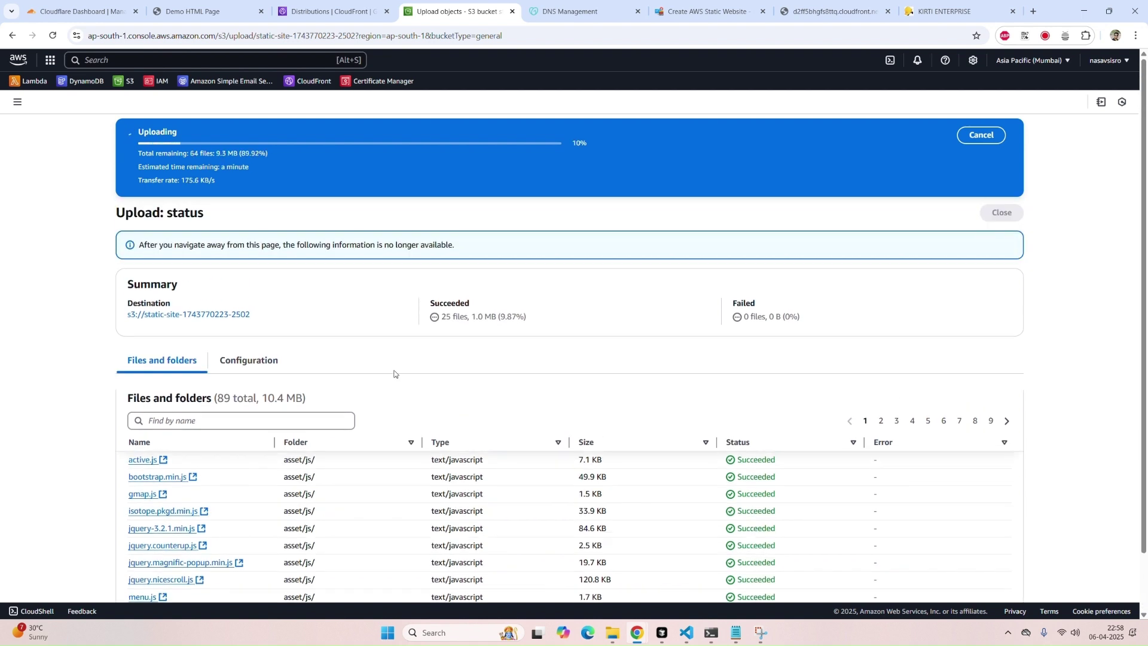
scroll(394, 374, "down", 1)
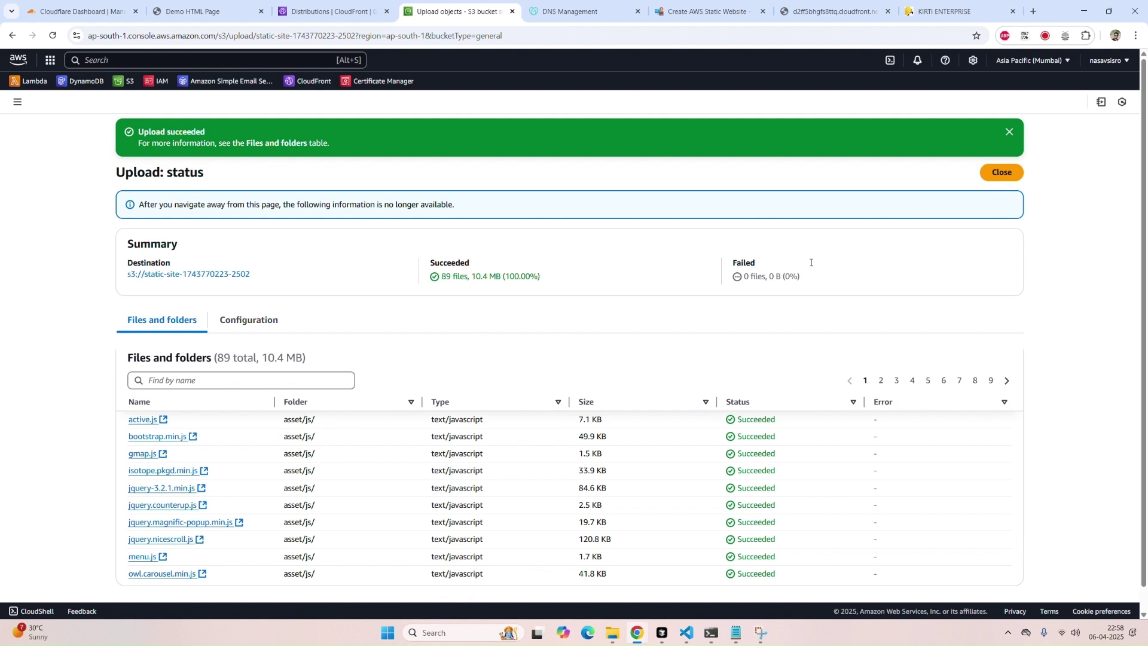
left_click(1002, 173)
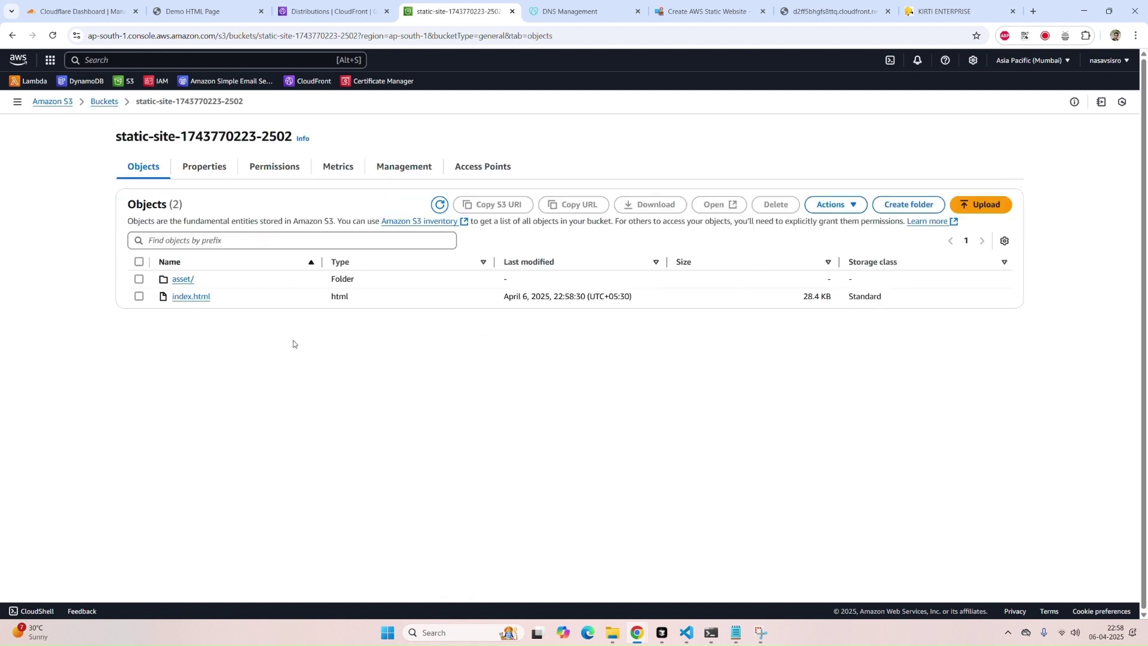
- Look through the uploaded image files in the bucket's asset/img/ folder
left_click(182, 280)
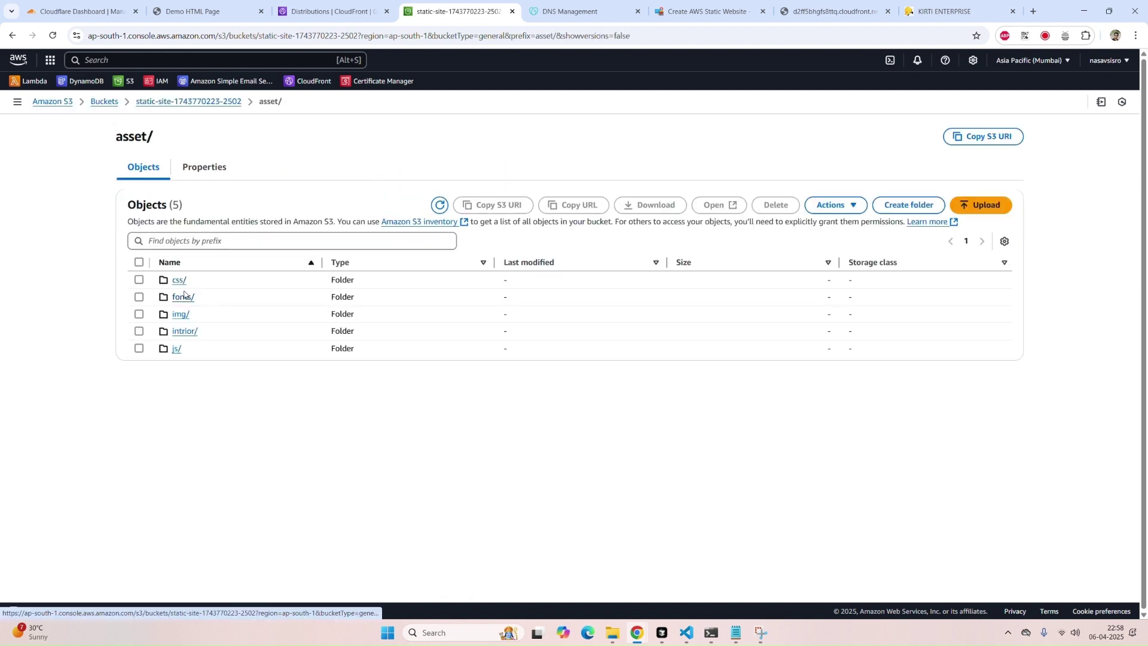
left_click(180, 314)
scroll(185, 498, "down", 1)
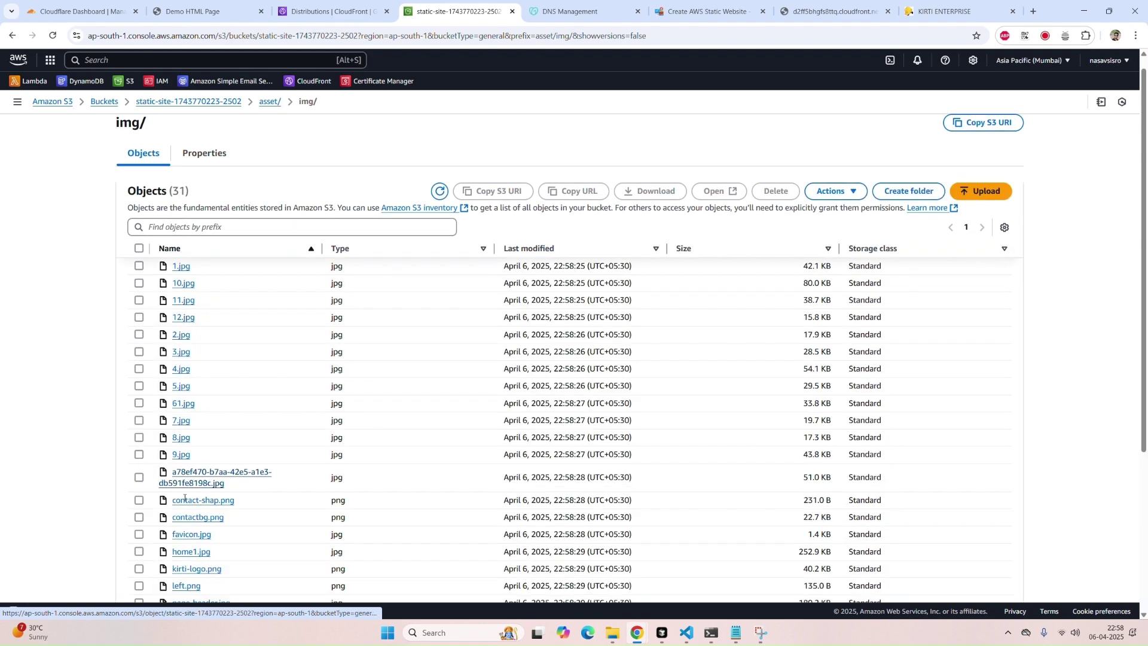
scroll(184, 498, "down", 3)
scroll(239, 370, "up", 4)
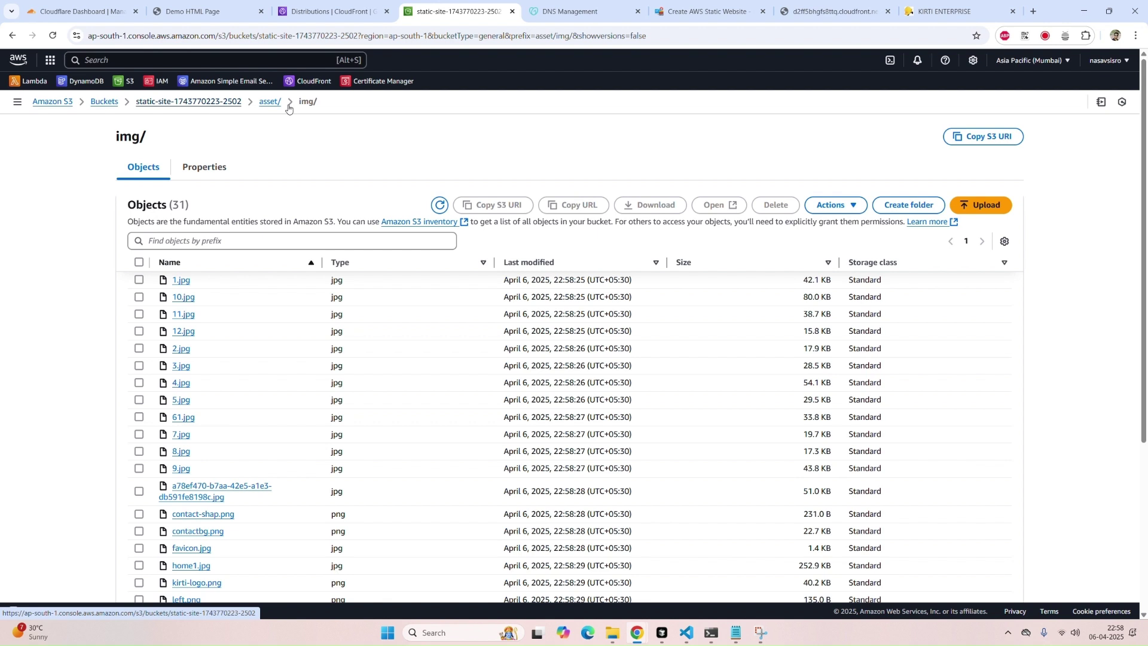
- Reload the d2ff5bhgfs8ttq.cloudfront.net page and kirtienterpries.com to check which site content they serve
left_click(860, 6)
key("F5")
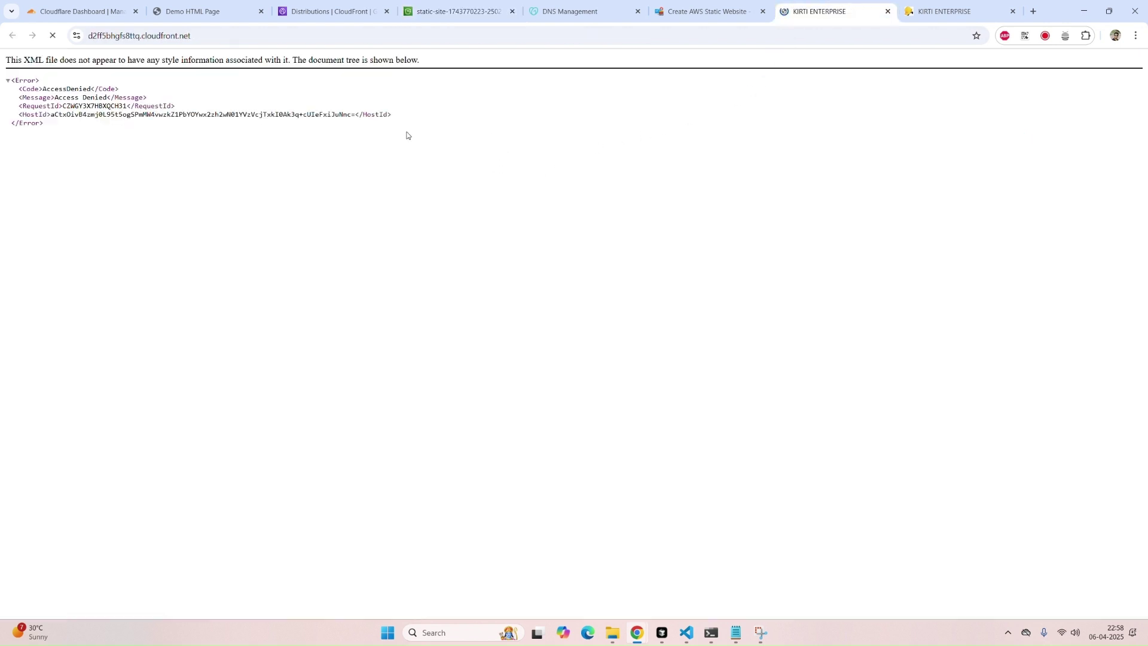
left_click(215, 6)
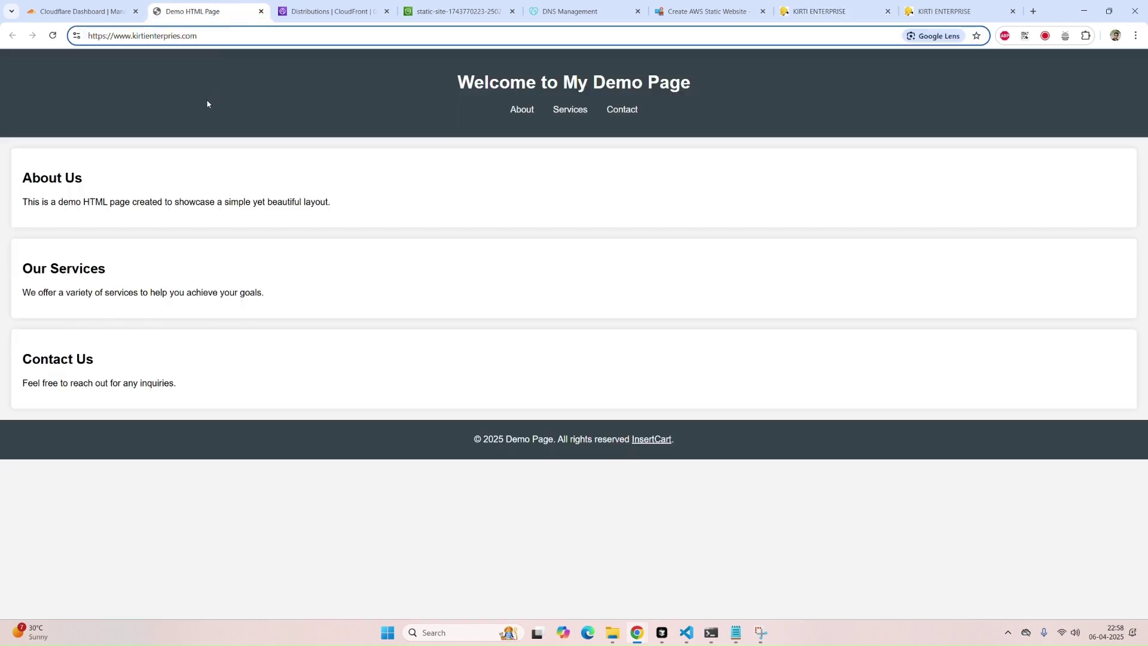
key("Return")
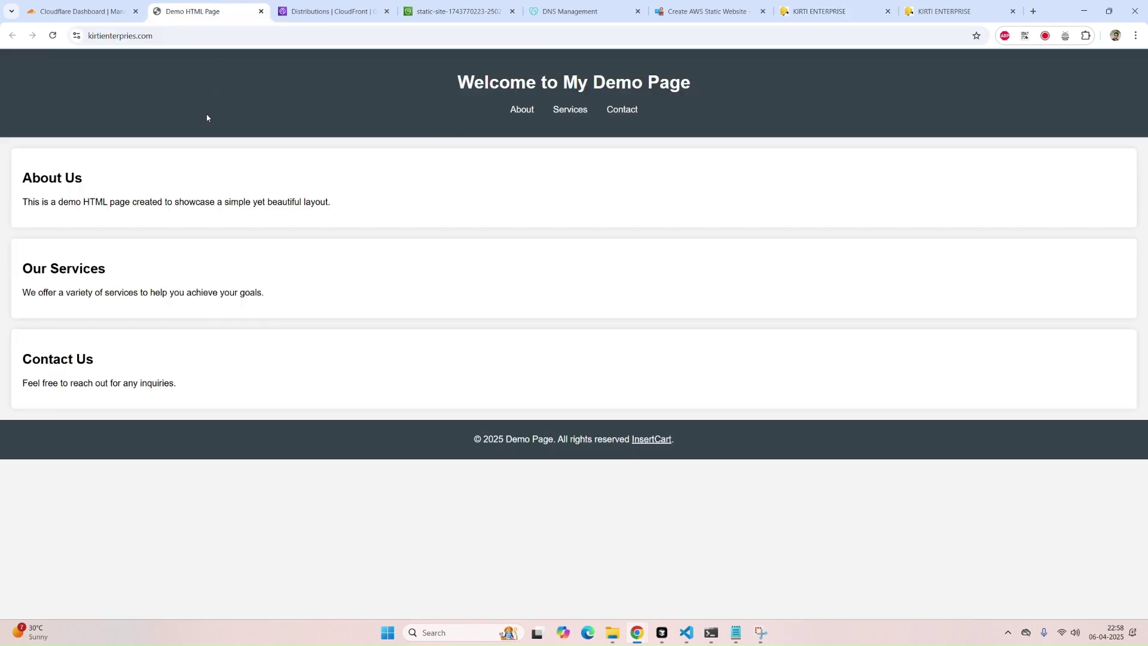
key("F5")
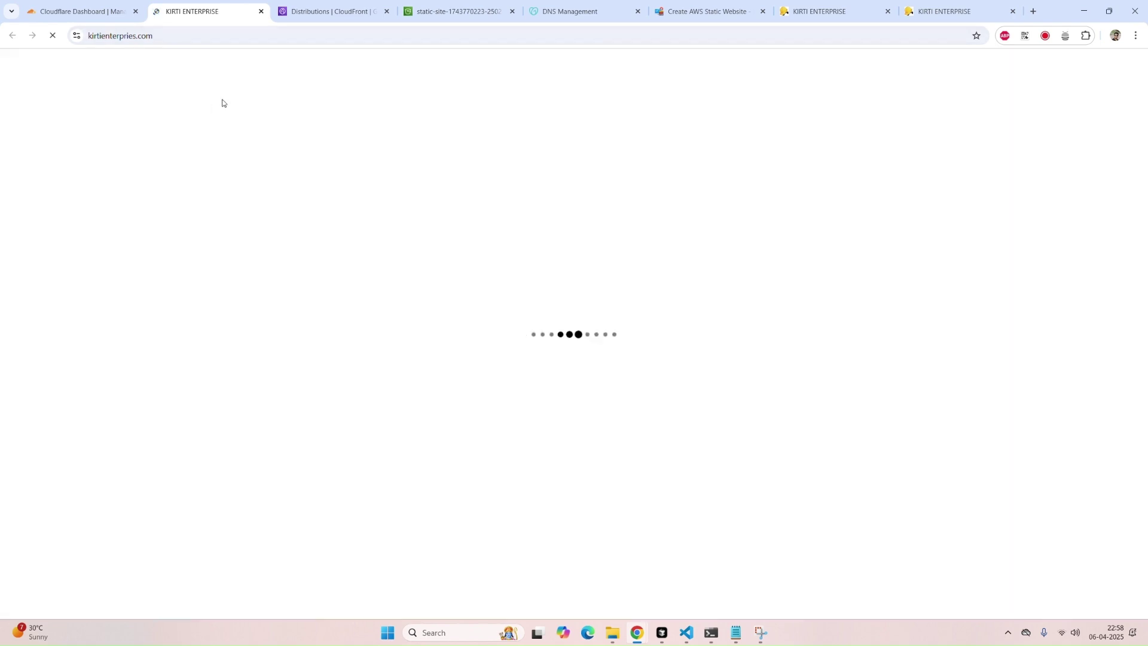
- Look through the whole kirtienterpries.com page, from the company profile to the footer and back to the header
scroll(525, 222, "down", 15)
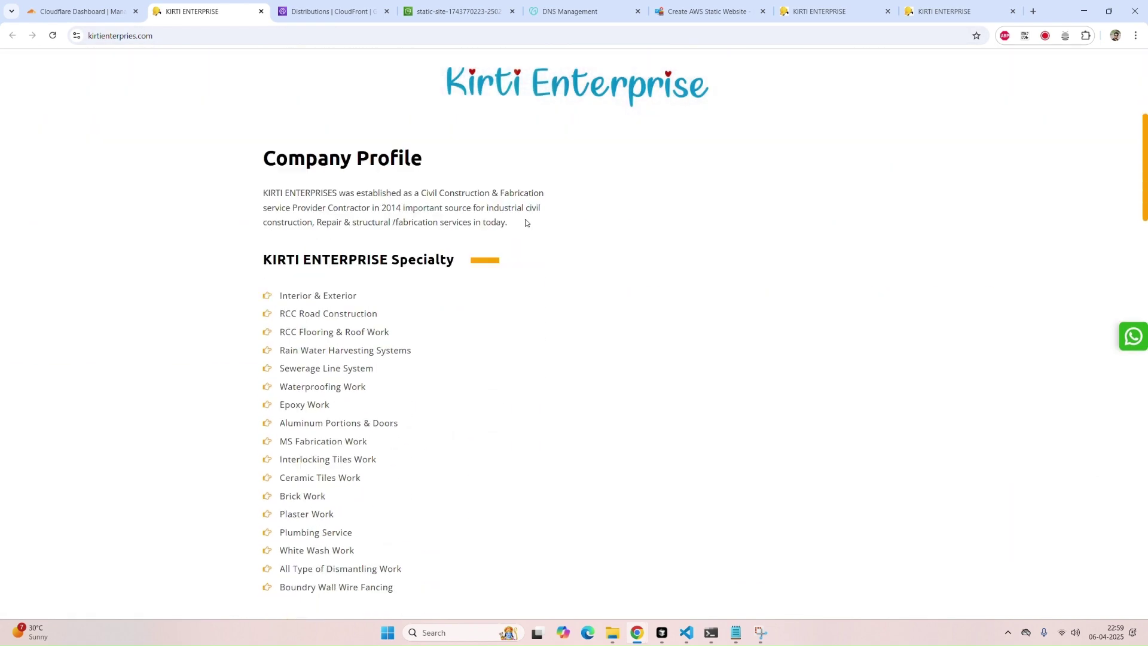
scroll(612, 202, "down", 12)
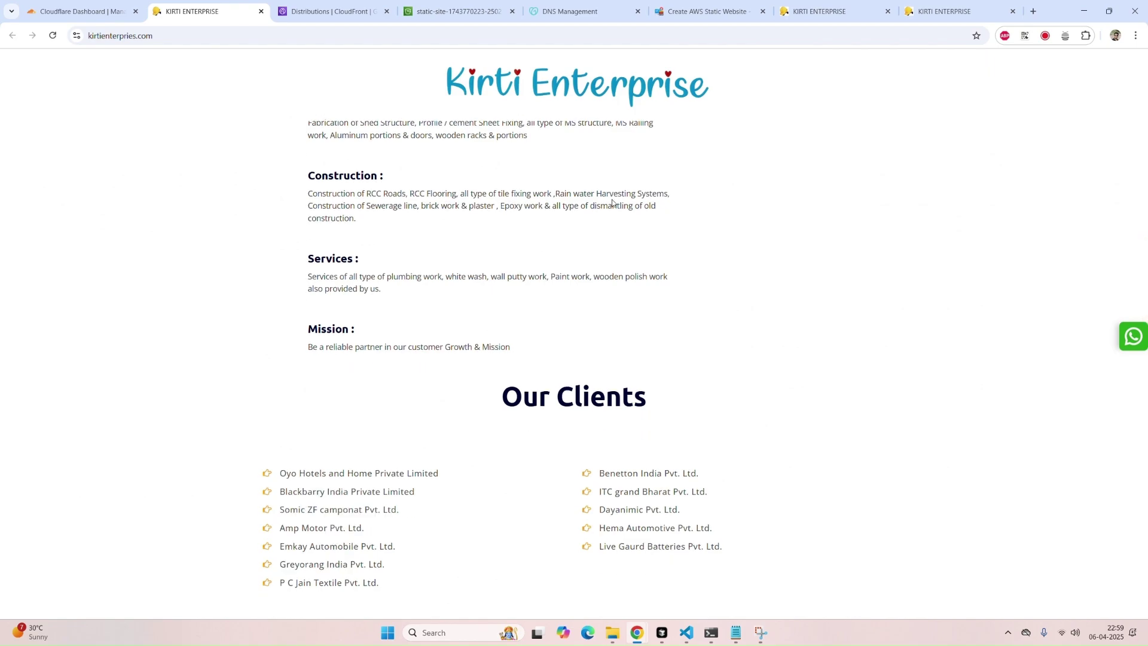
scroll(614, 207, "down", 6)
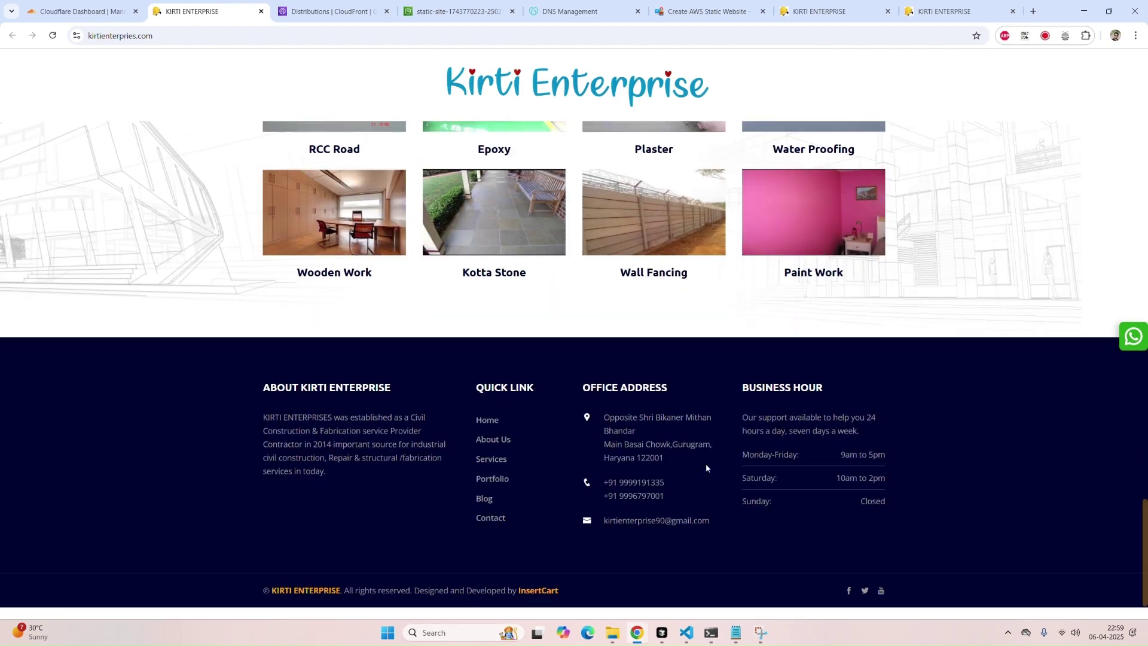
scroll(90, 257, "up", 7)
scroll(139, 201, "up", 10)
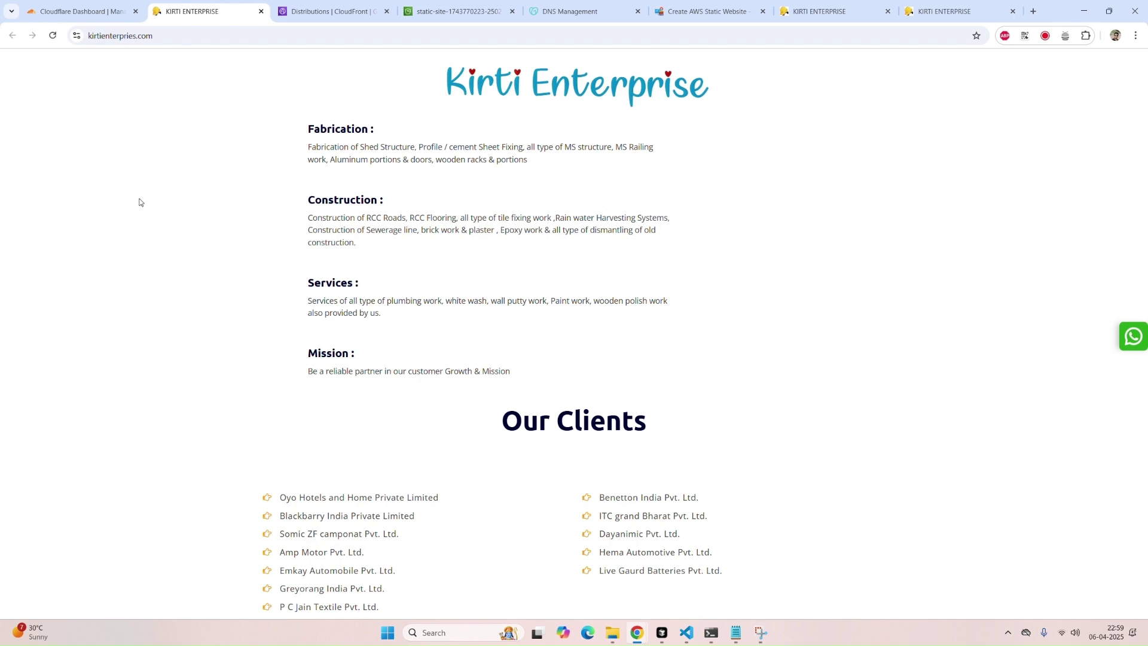
scroll(139, 203, "up", 1)
scroll(139, 202, "up", 15)
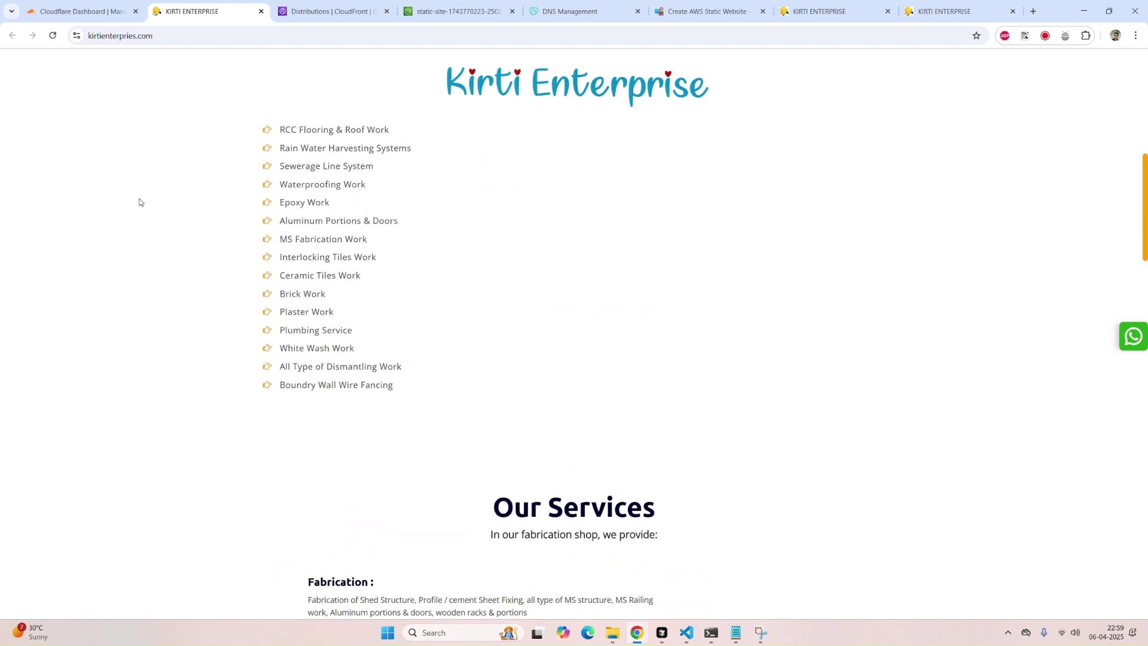
left_click(447, 14)
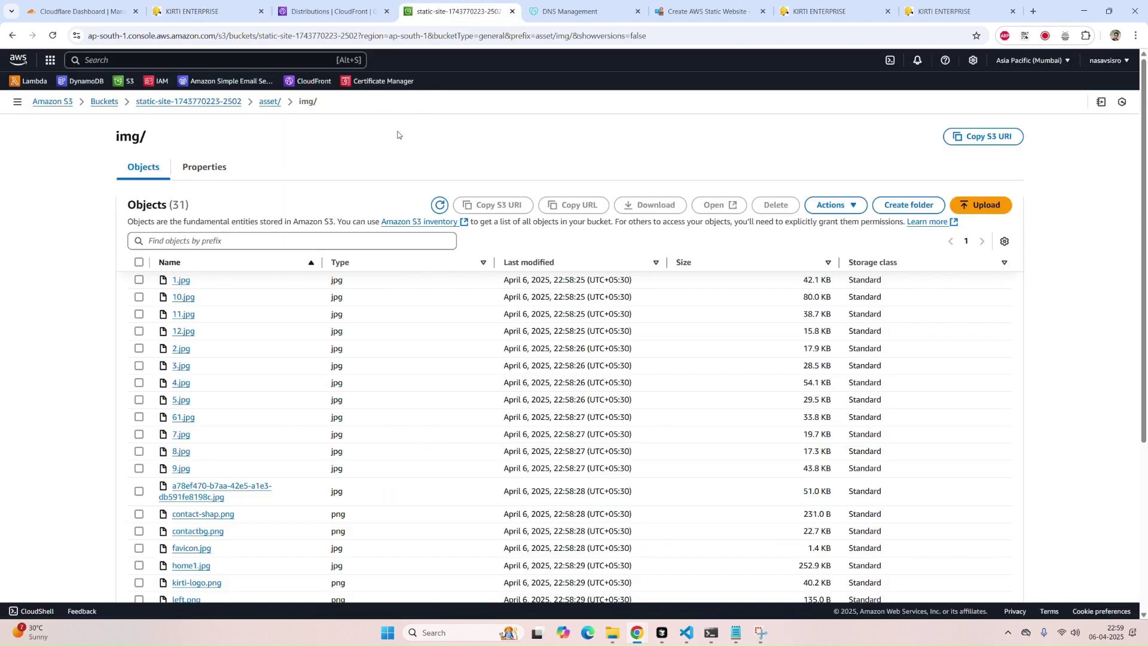
left_click(232, 16)
scroll(220, 228, "up", 3)
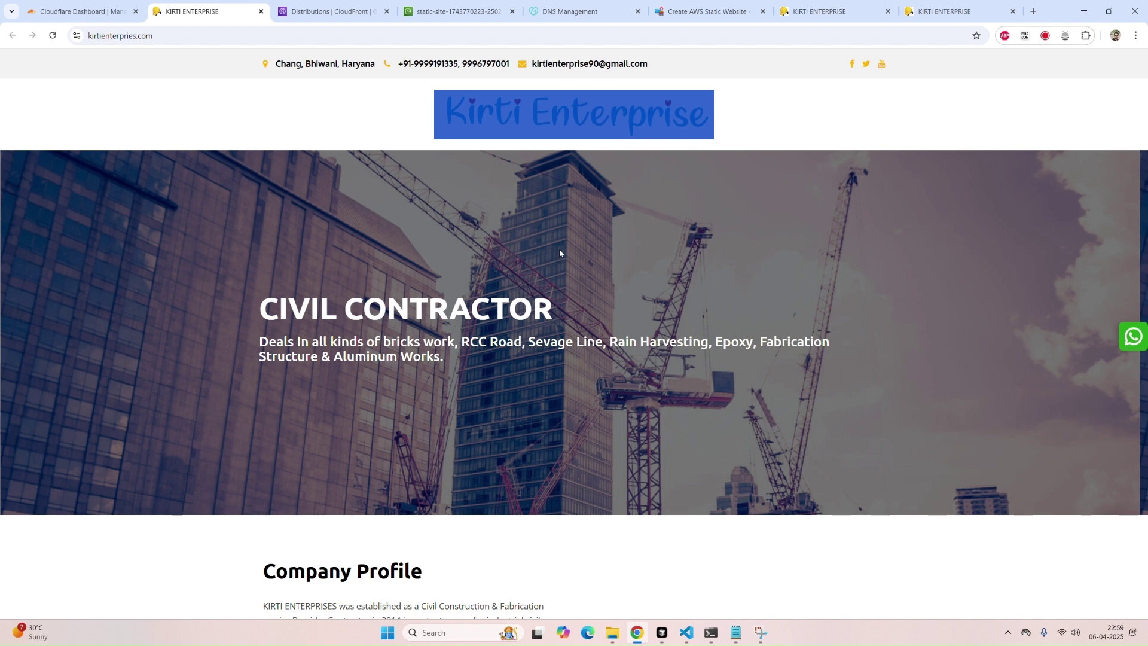
- Look over the awsweb.insertcart.com page and expand the FAQ answer to "What is this service about?"
left_click(737, 4)
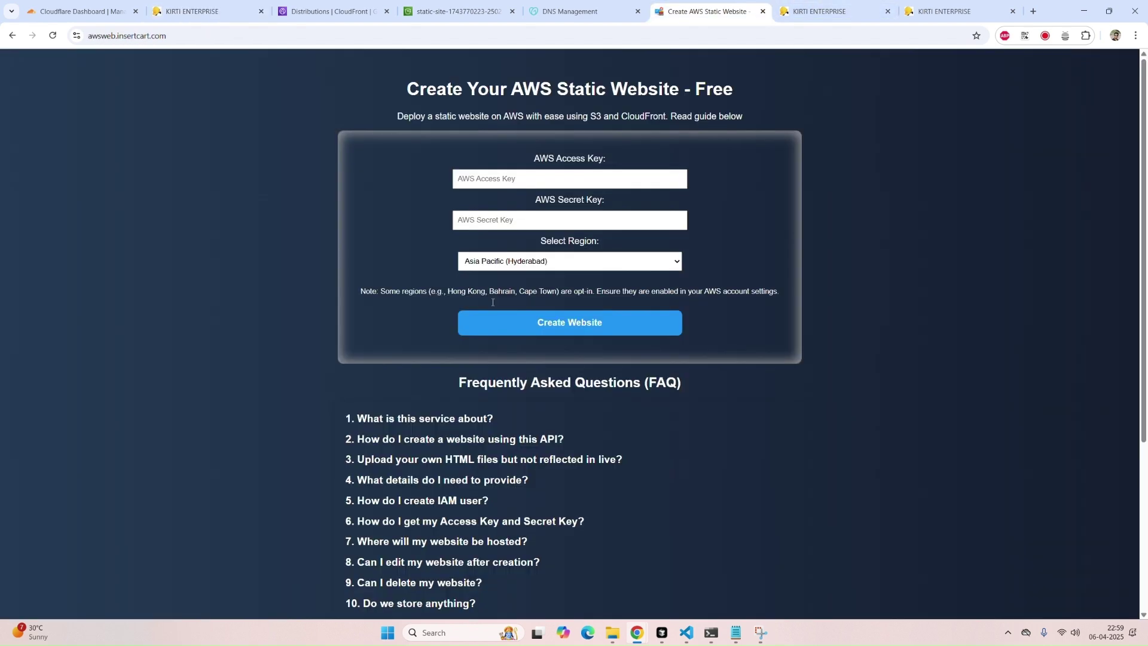
scroll(418, 514, "down", 4)
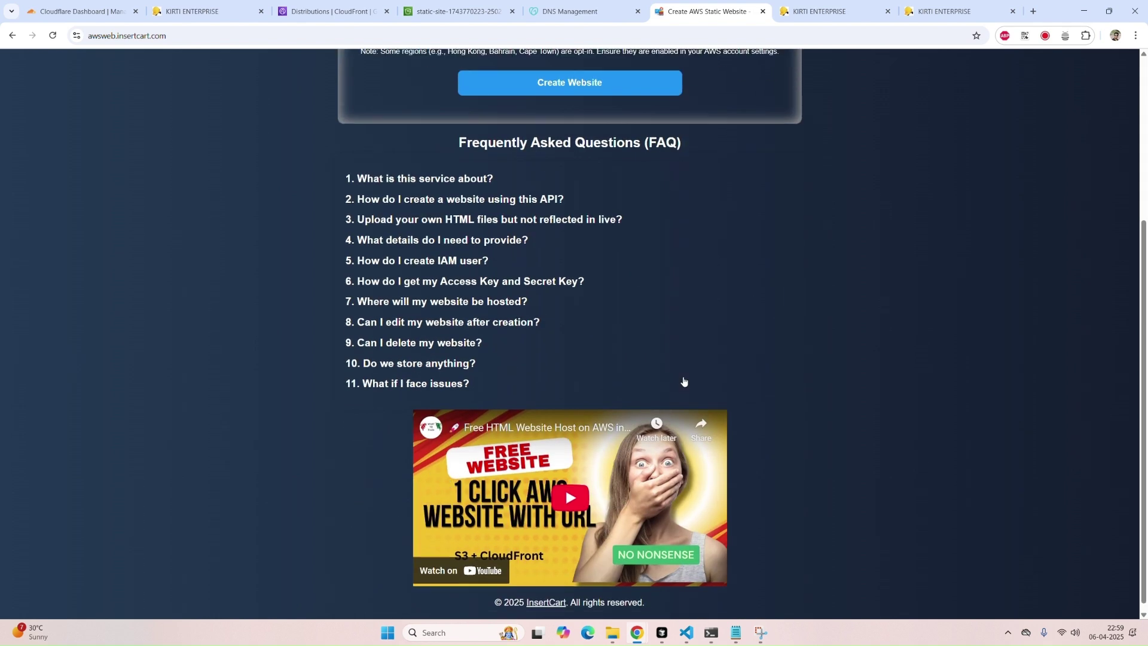
scroll(684, 382, "up", 4)
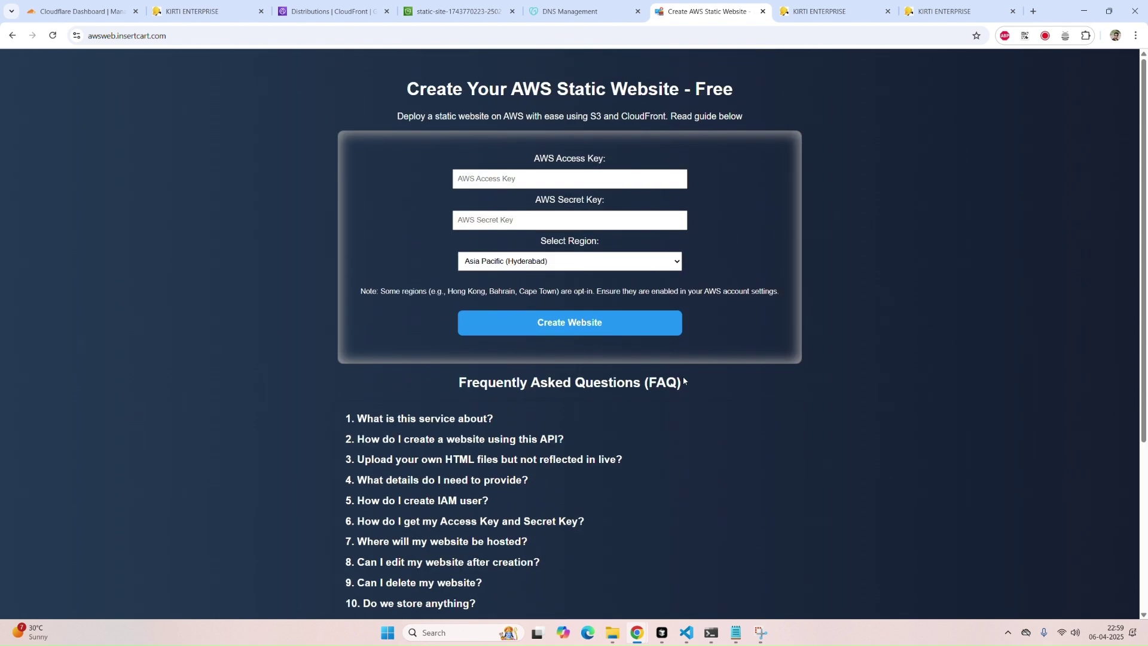
left_click(482, 423)
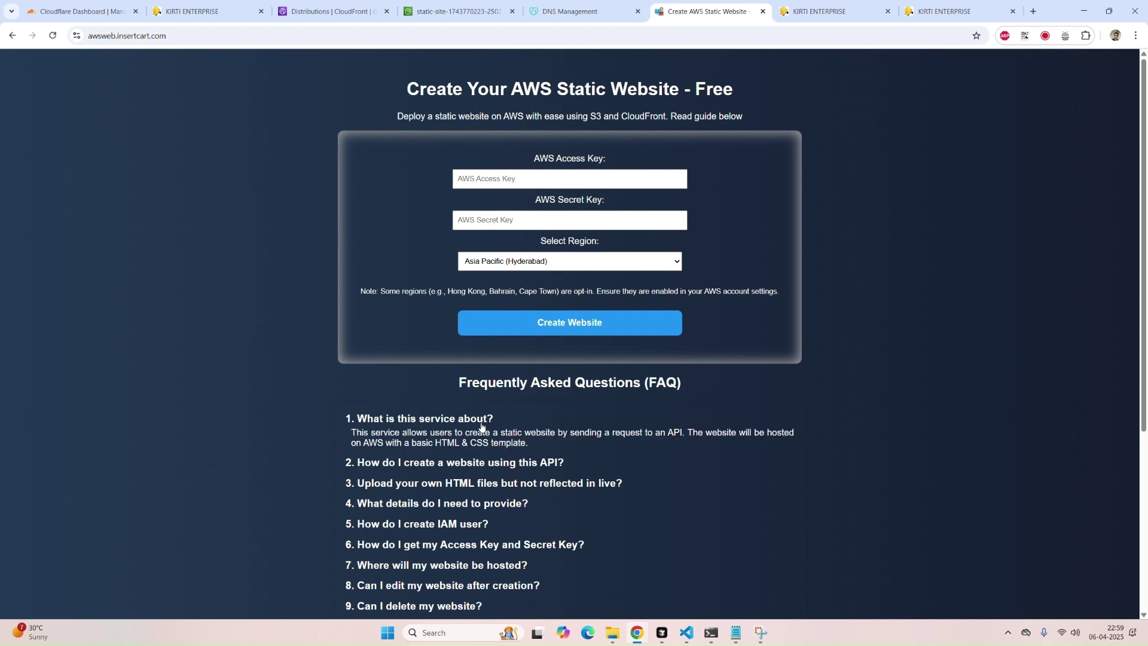